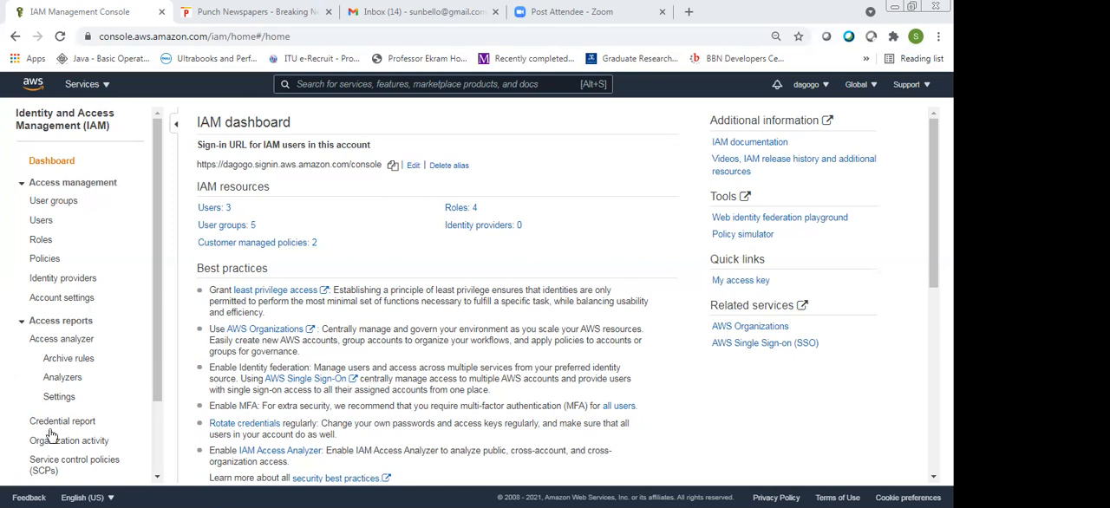
Search the IAM policies for "user" and look through the matching policies and their descriptions
left_click(52, 263)
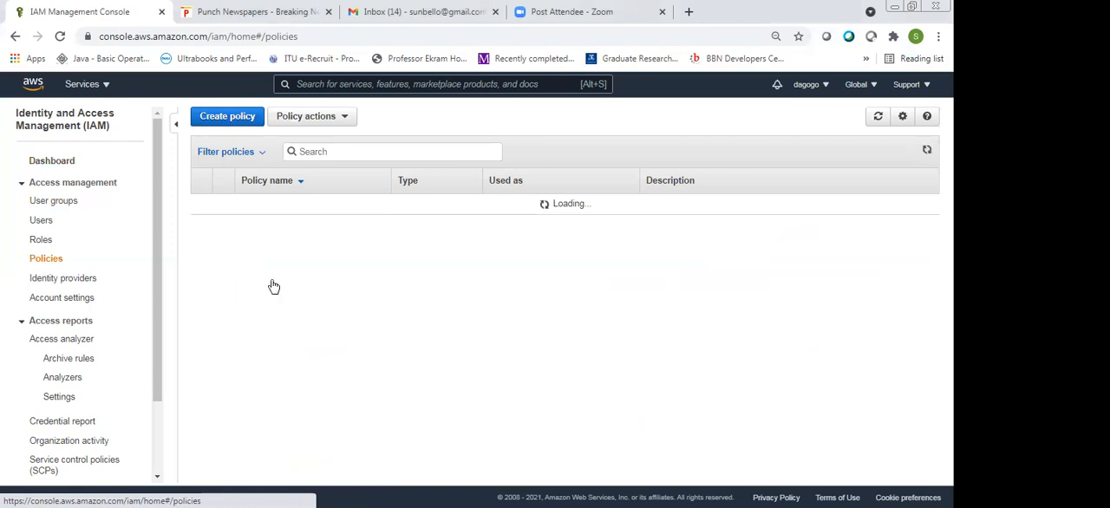
left_click(396, 151)
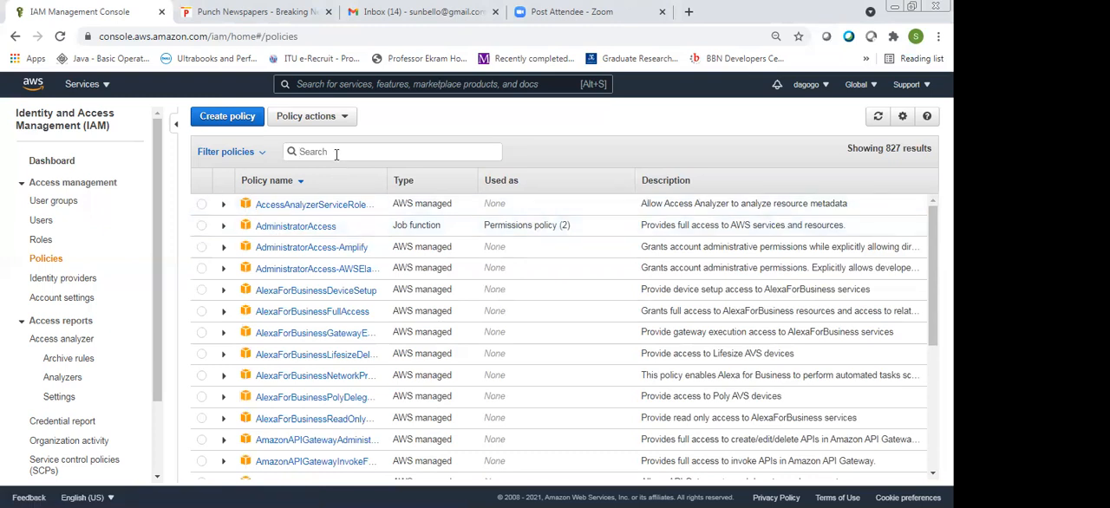
type("user")
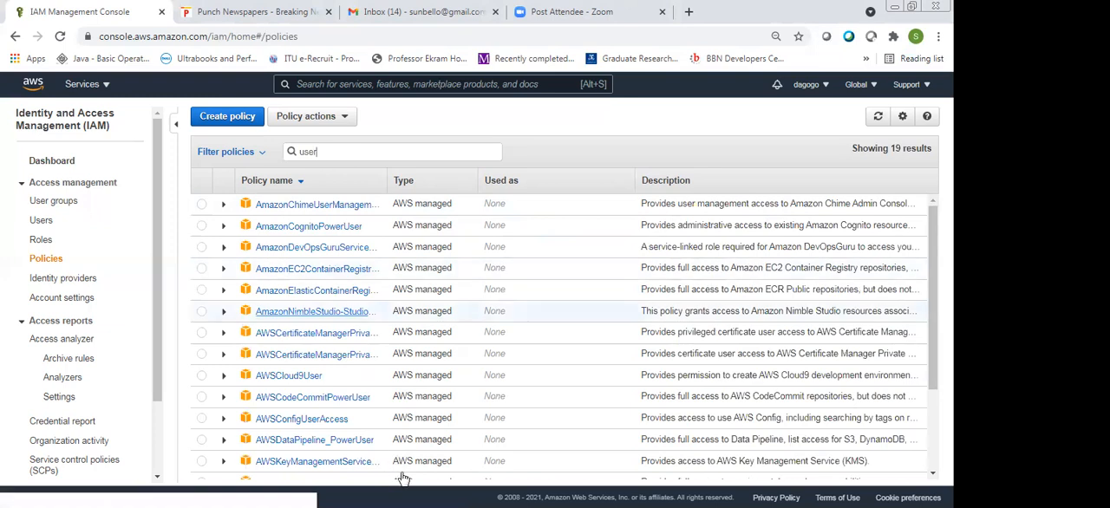
scroll(454, 459, "down", 3)
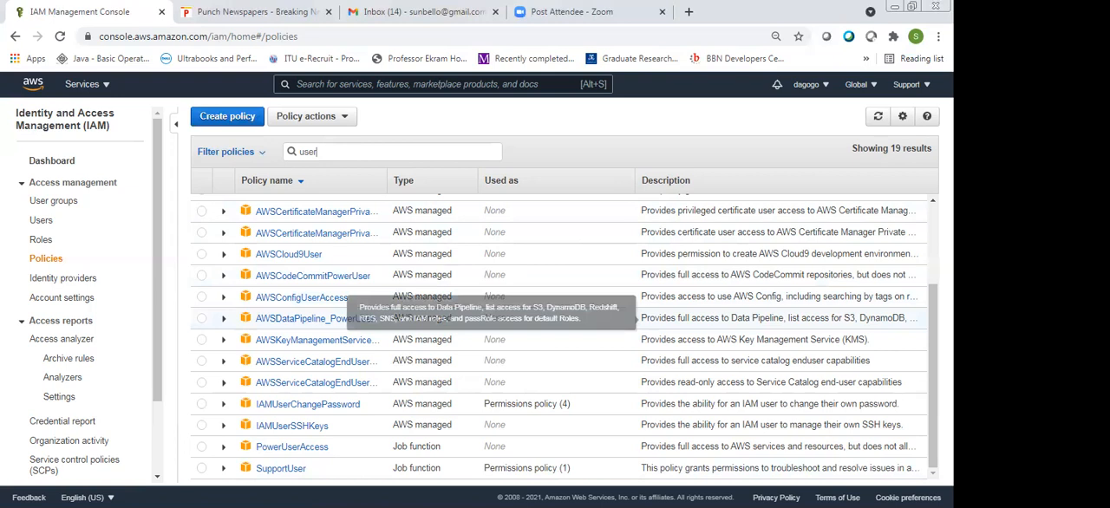
scroll(796, 224, "up", 1)
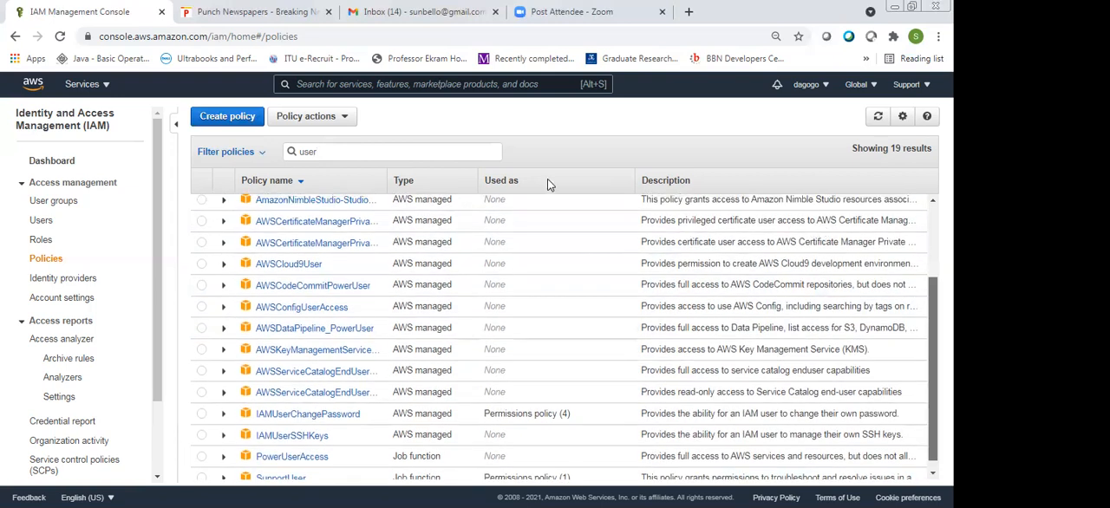
scroll(547, 191, "up", 3)
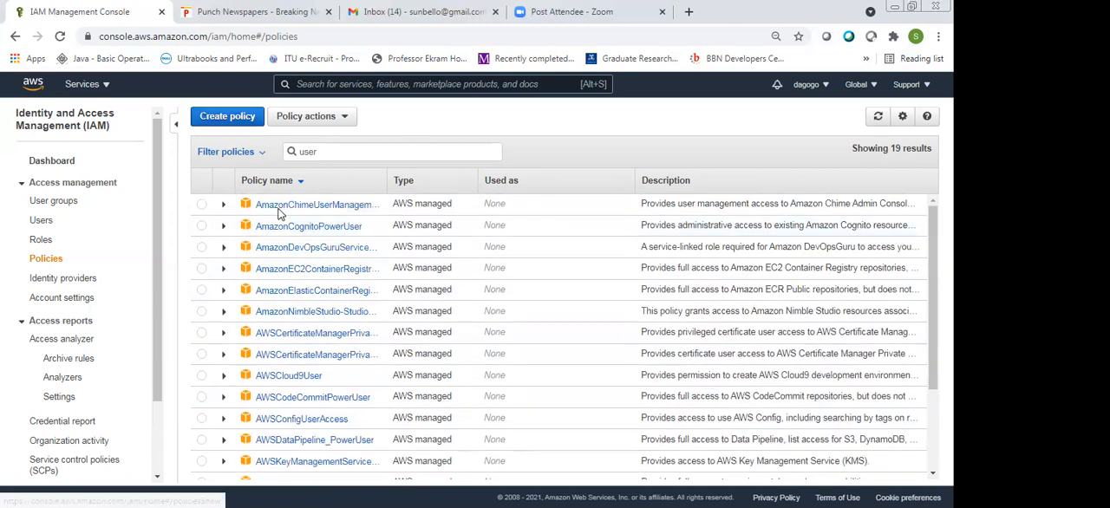
Start creating a new policy in the visual editor and choose IAM as its service
left_click(209, 117)
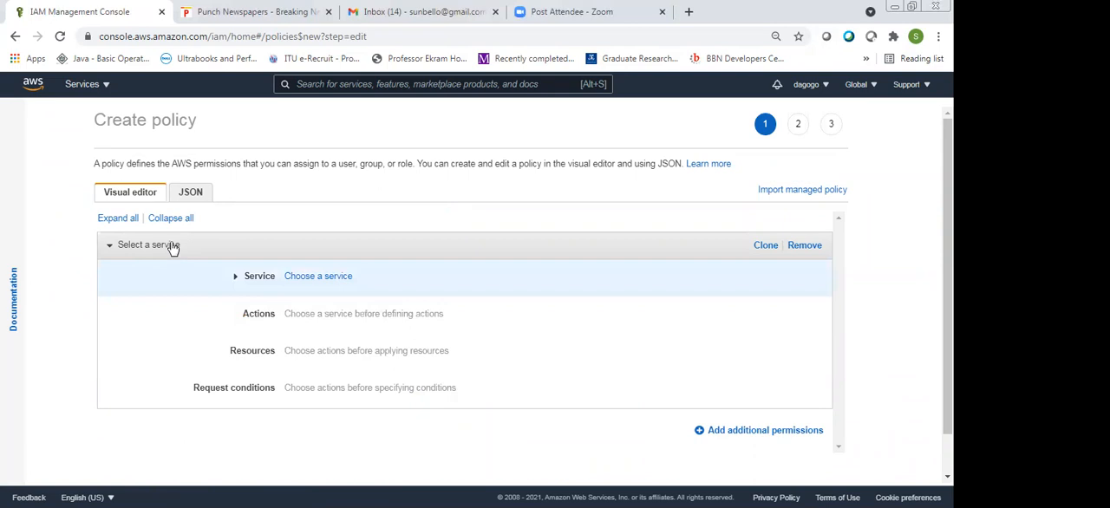
left_click(195, 275)
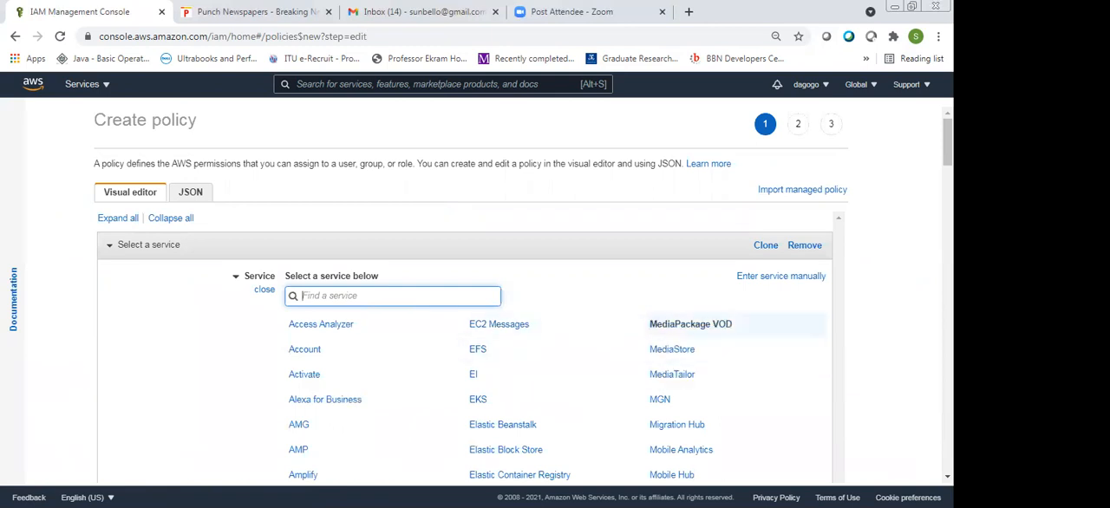
scroll(690, 324, "down", 4)
scroll(554, 295, "down", 3)
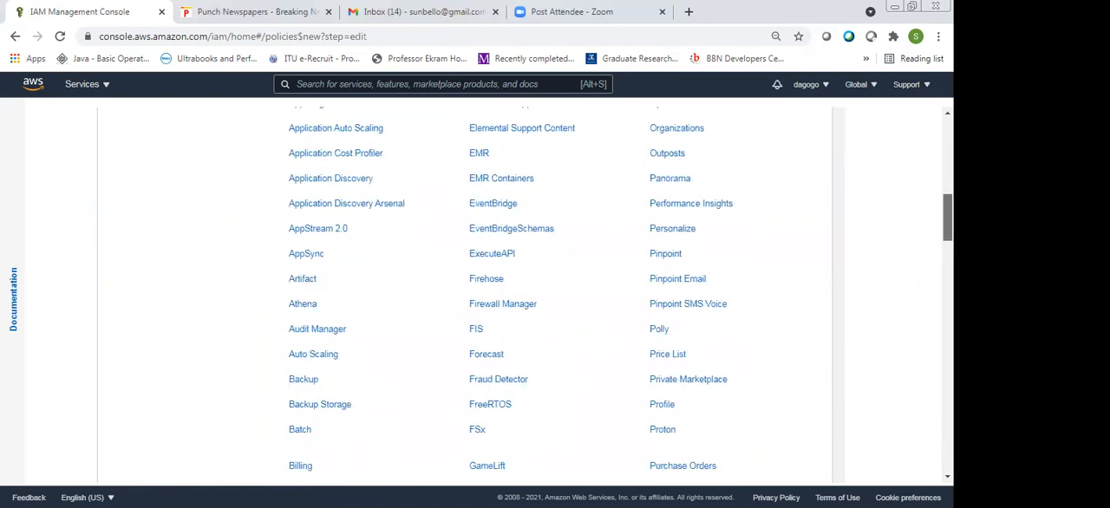
scroll(664, 265, "down", 4)
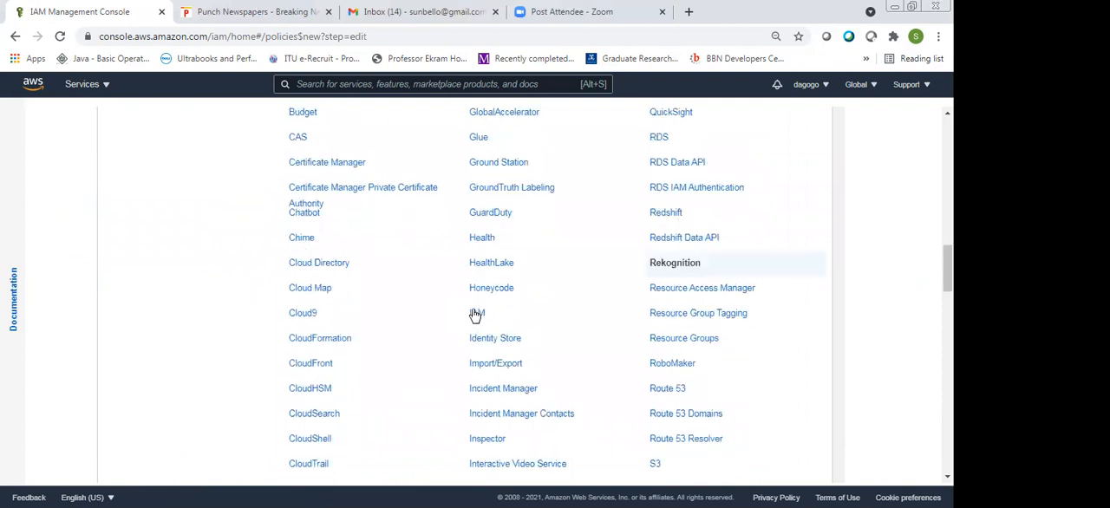
left_click(476, 313)
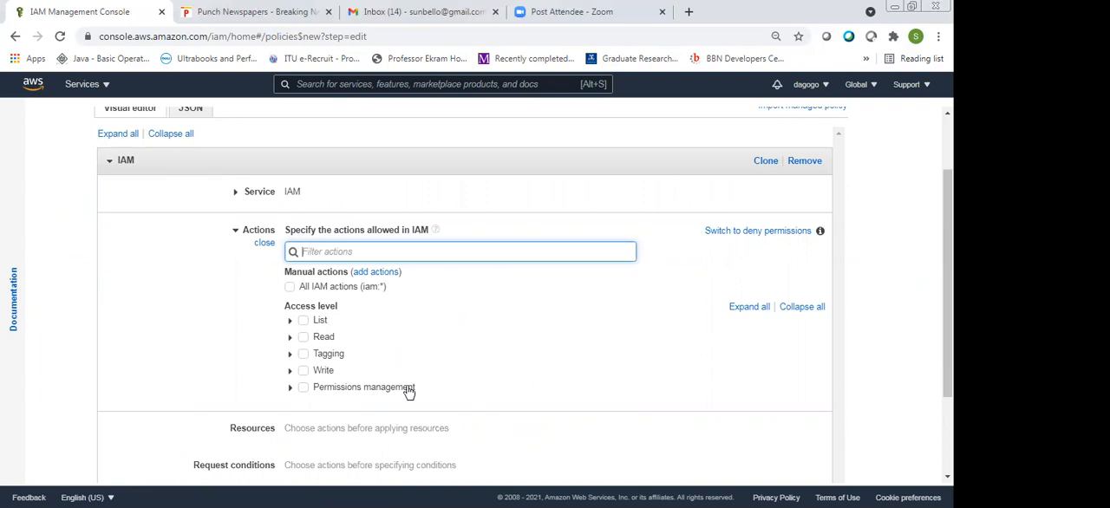
Allow the List access level for IAM and try the option for all IAM actions, switching it back off
left_click(303, 321)
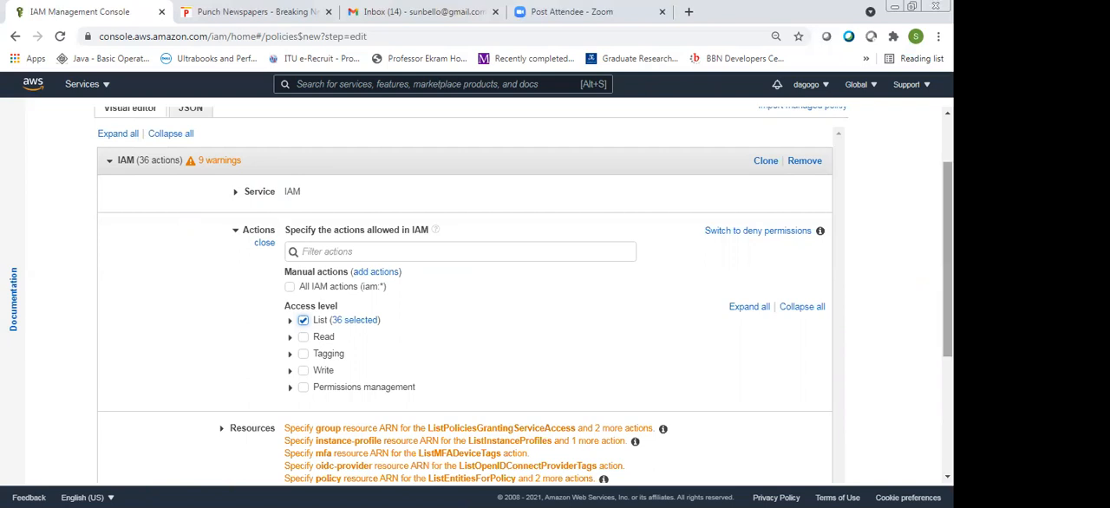
left_click_drag(948, 260, 948, 262)
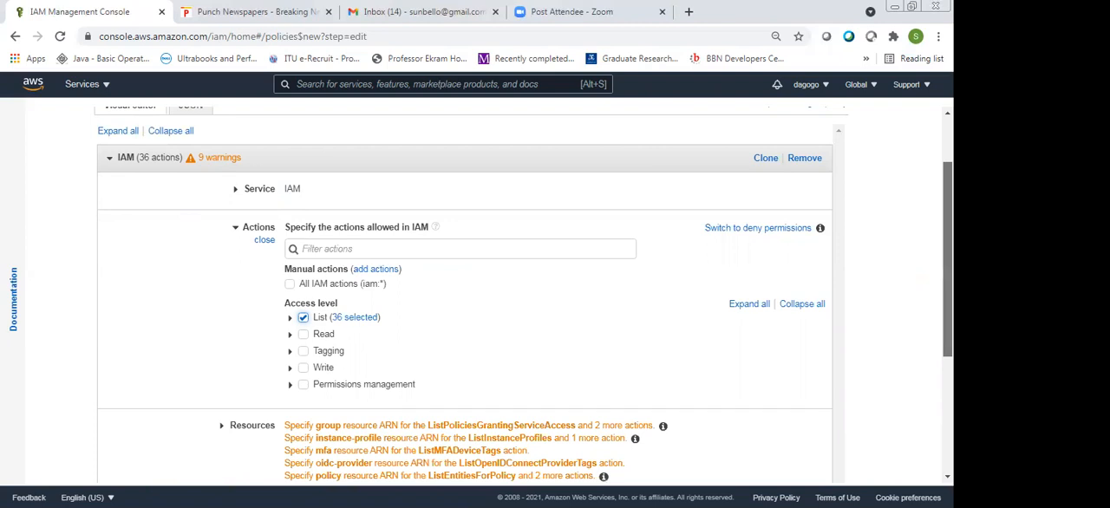
left_click_drag(948, 262, 948, 263)
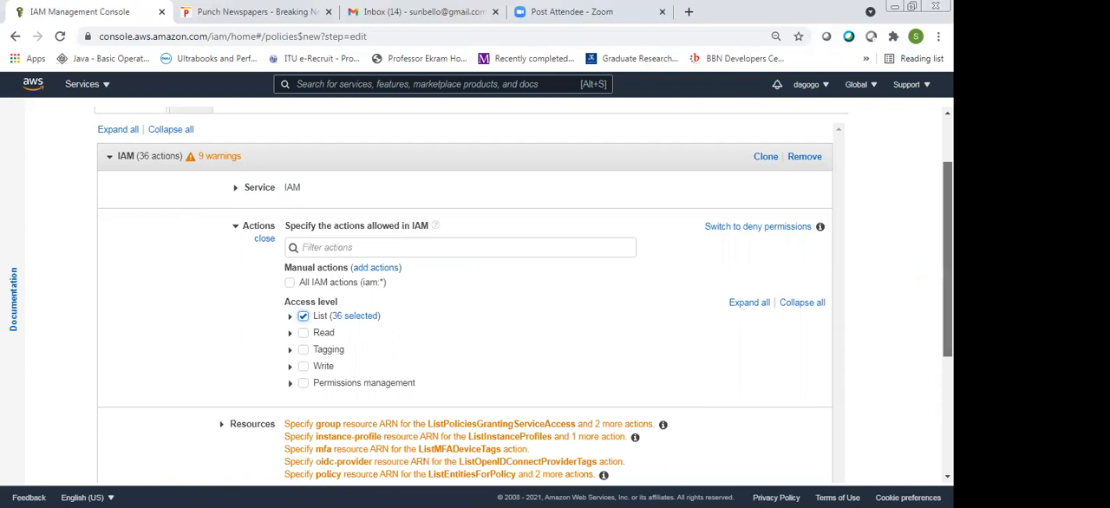
left_click_drag(948, 262, 947, 303)
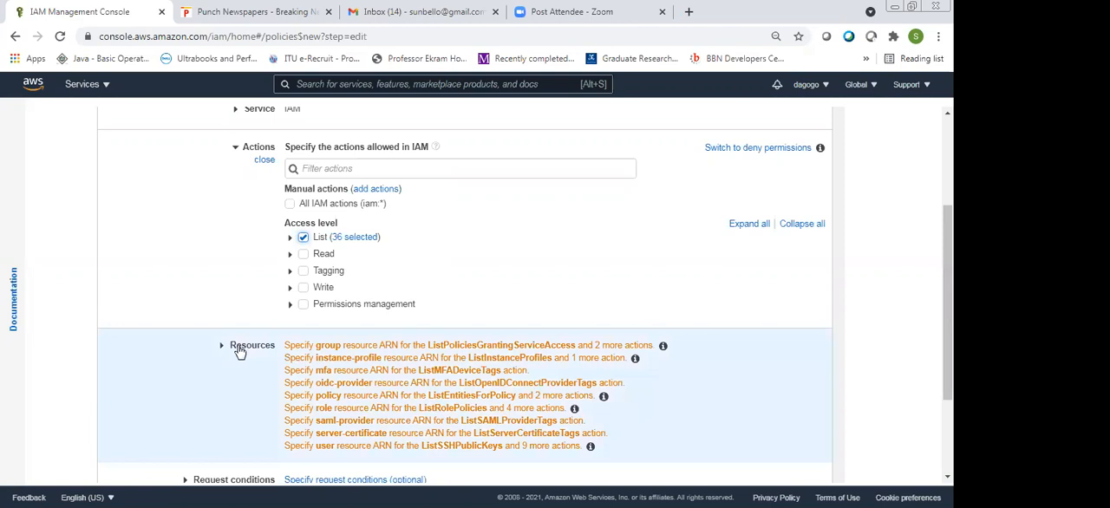
left_click_drag(947, 302, 948, 305)
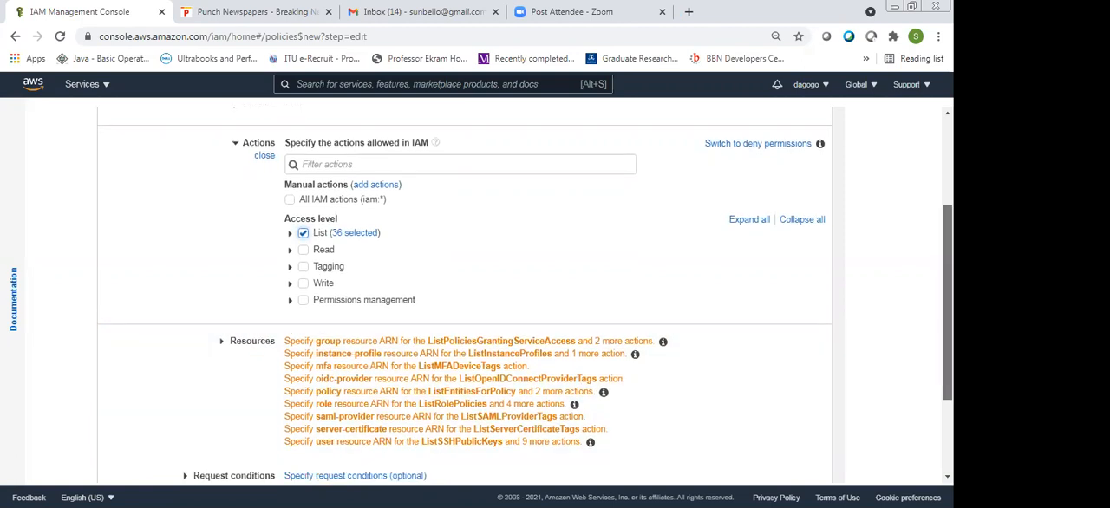
left_click_drag(948, 305, 948, 218)
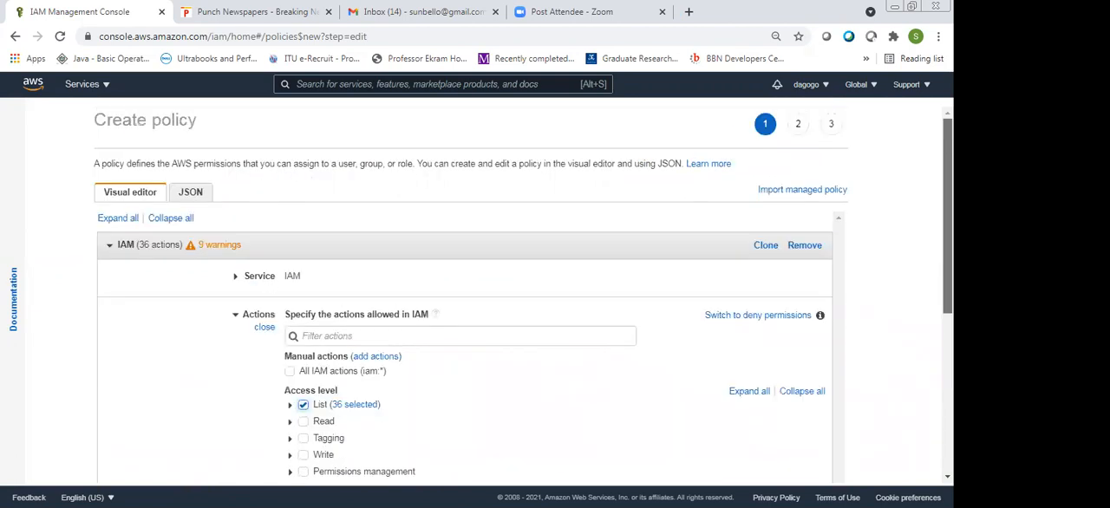
scroll(308, 336, "down", 2)
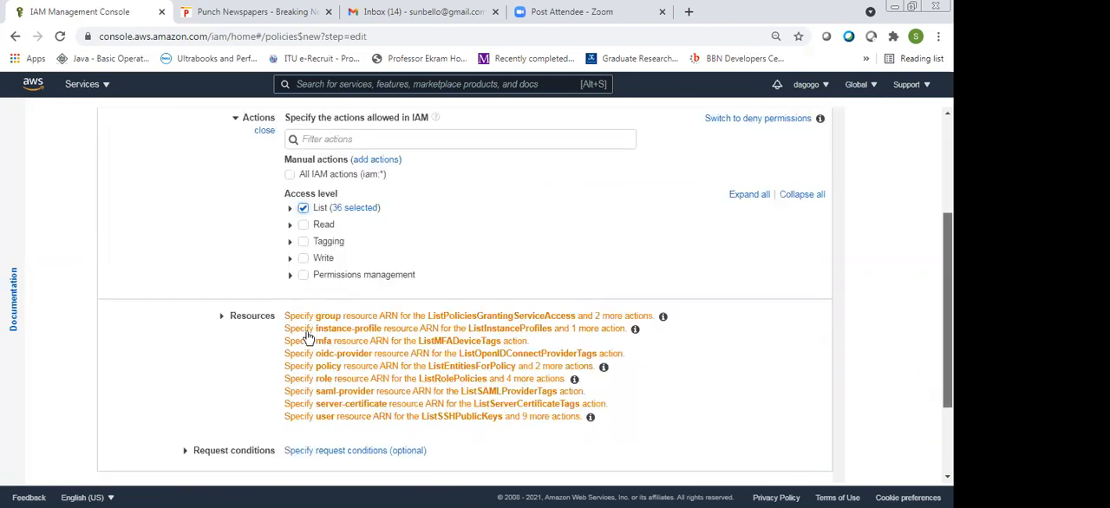
scroll(260, 285, "down", 1)
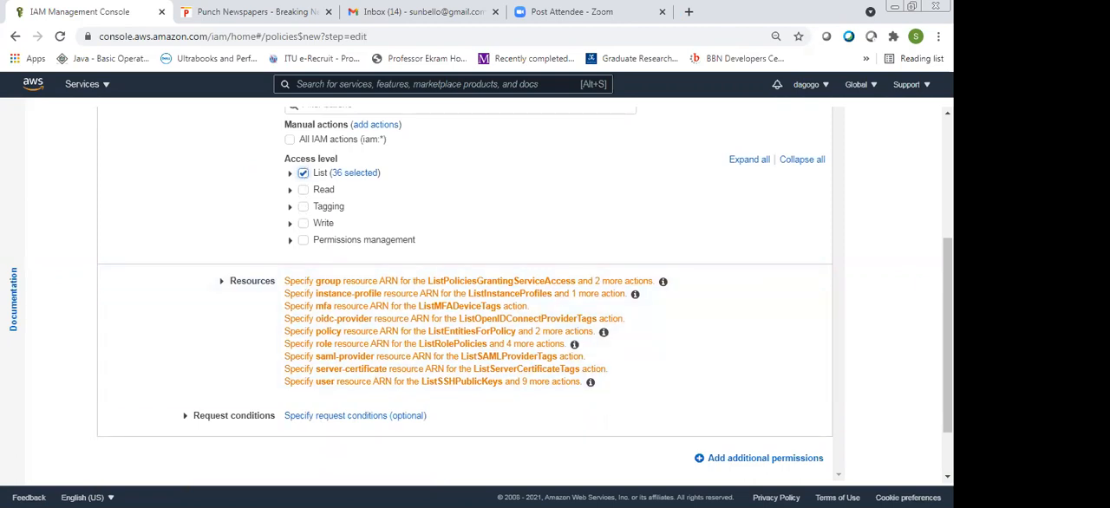
scroll(328, 296, "up", 3)
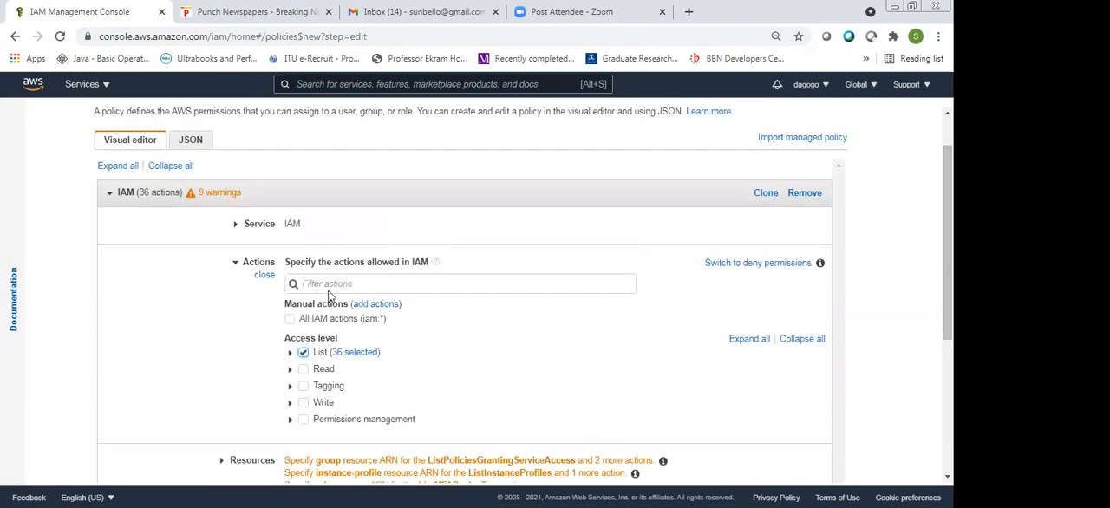
left_click(294, 320)
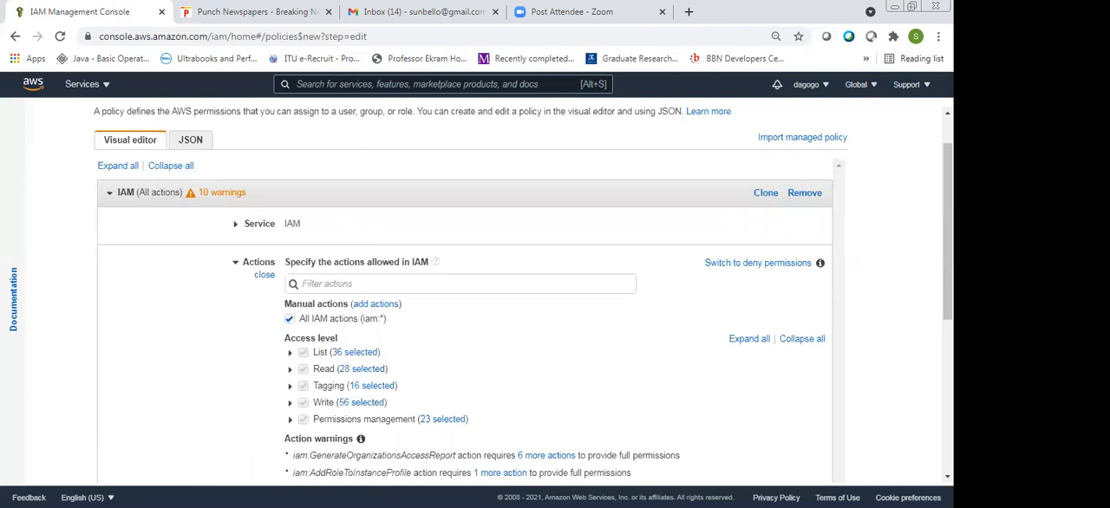
left_click(289, 318)
Examine the policy's List actions and the resource types that accept specific ARNs, and return to the policies list without creating the policy
scroll(437, 305, "down", 3)
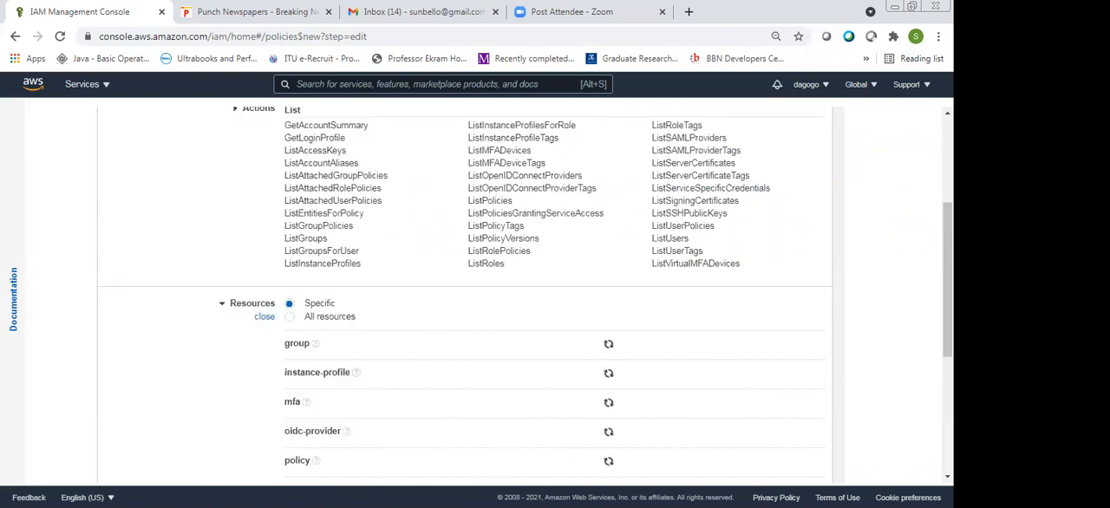
scroll(521, 295, "down", 2)
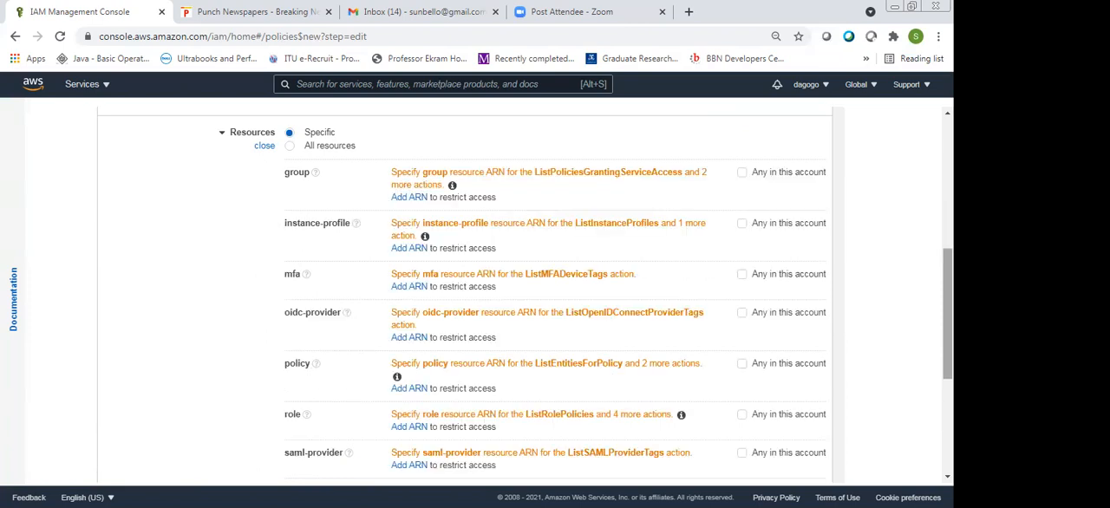
scroll(786, 231, "up", 5)
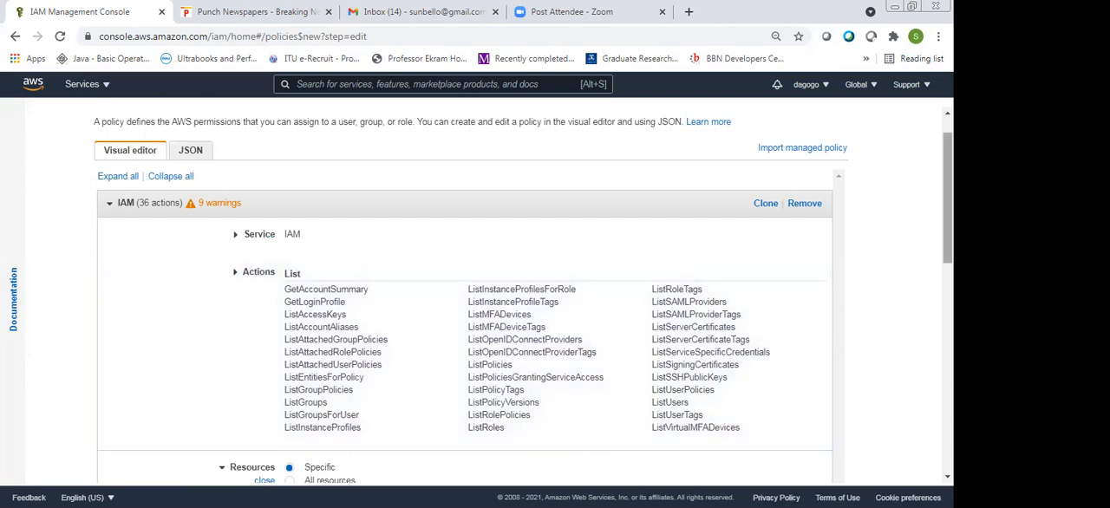
left_click_drag(948, 197, 948, 205)
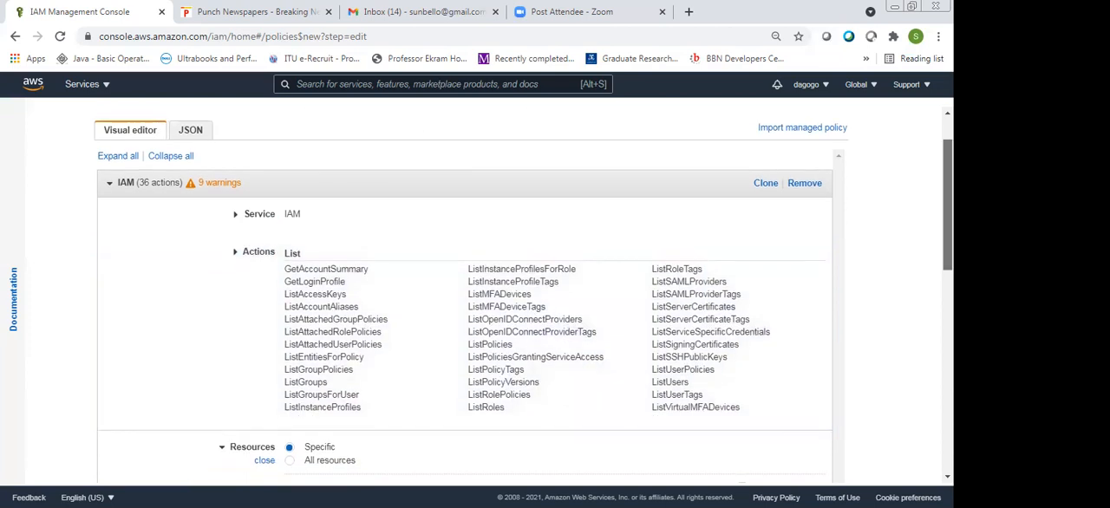
left_click_drag(948, 205, 948, 284)
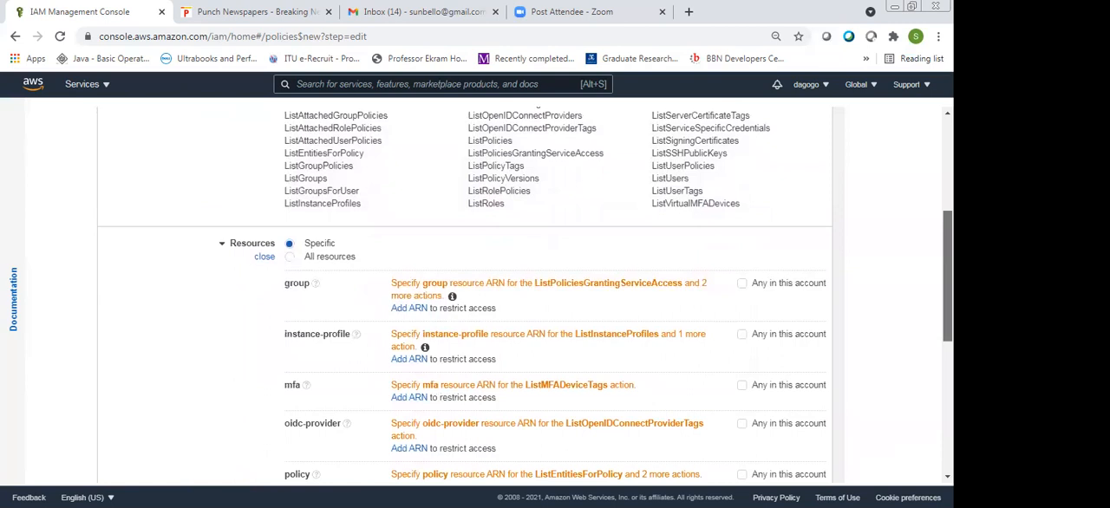
scroll(285, 245, "down", 1)
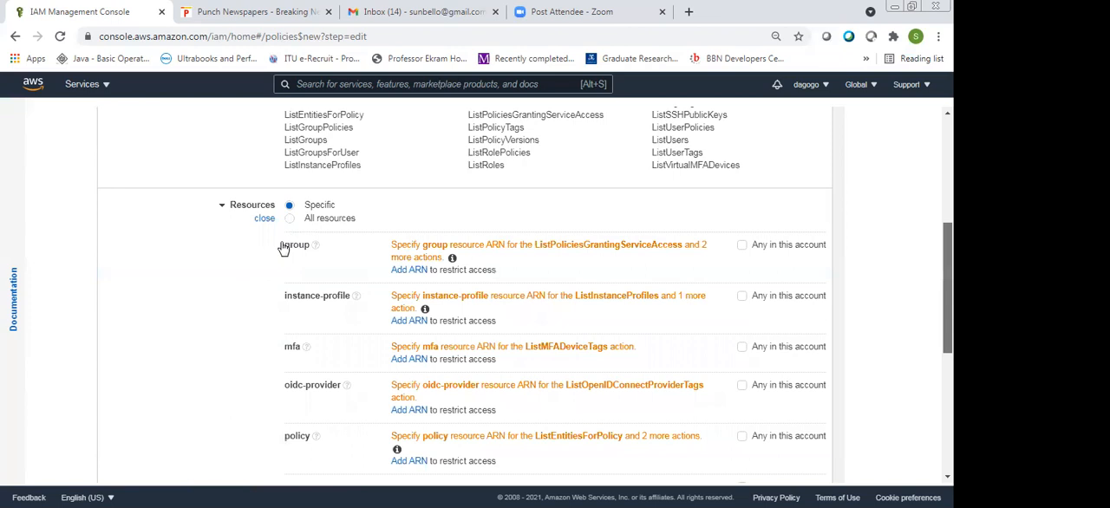
scroll(283, 249, "down", 3)
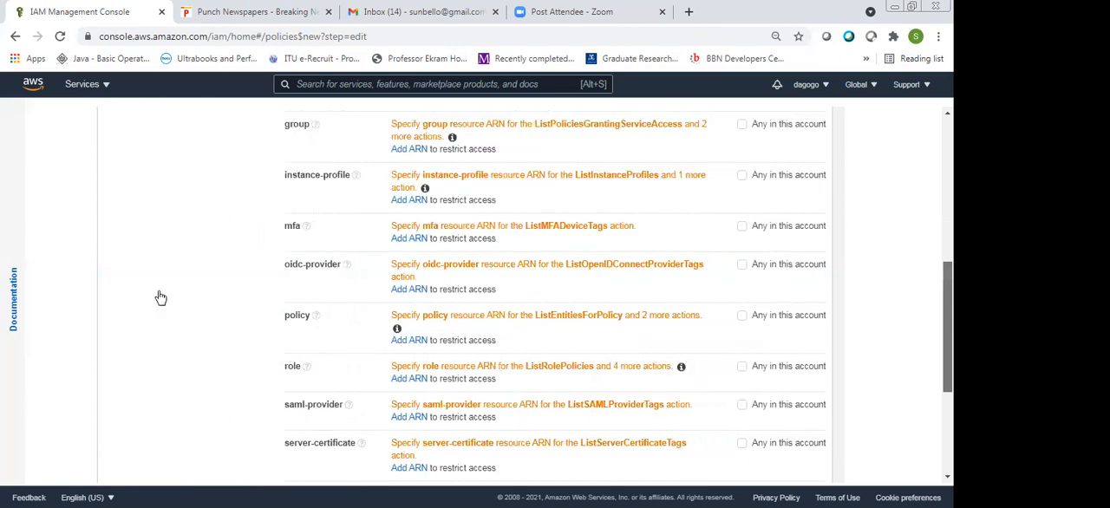
scroll(161, 297, "down", 1)
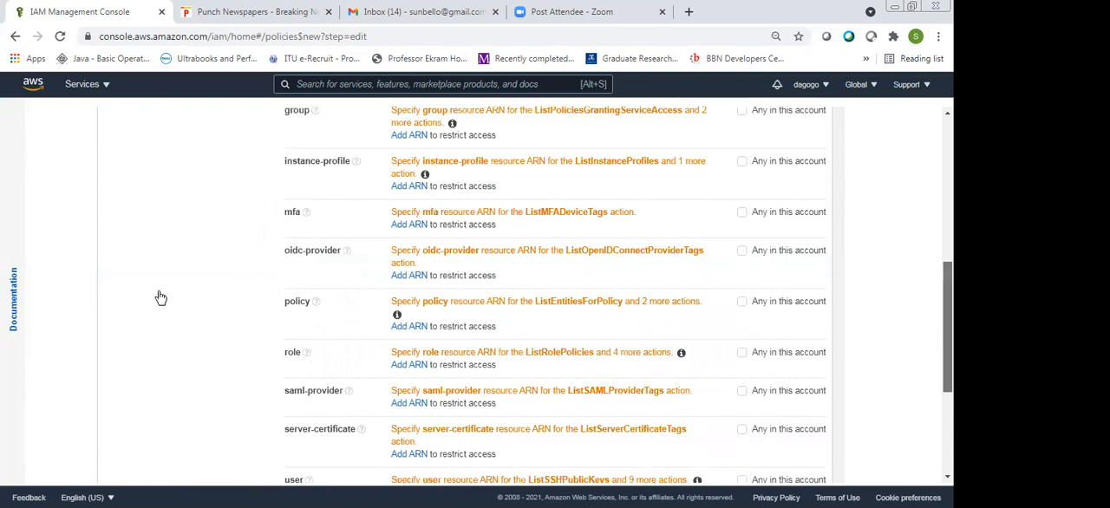
left_click(161, 298)
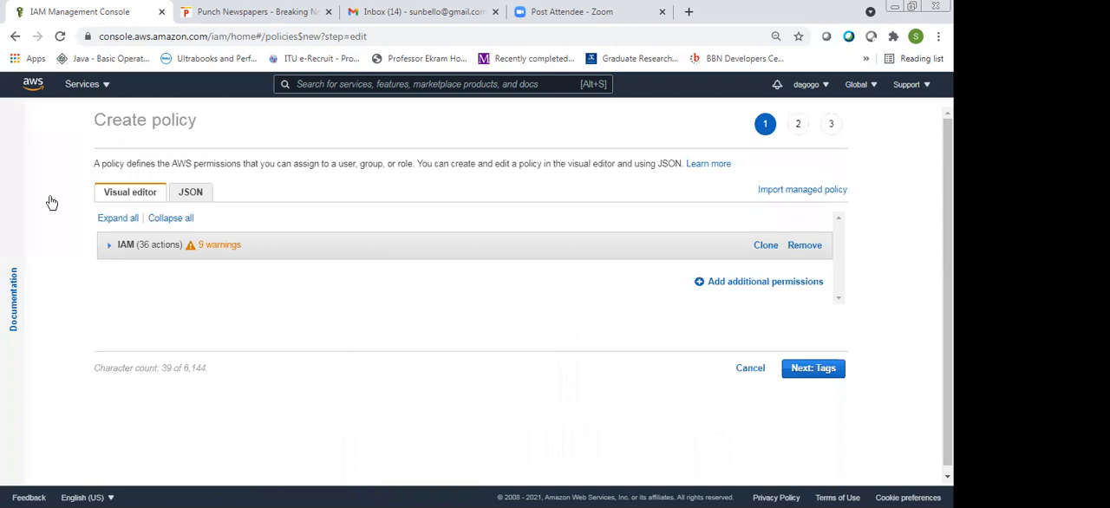
key("alt+Left")
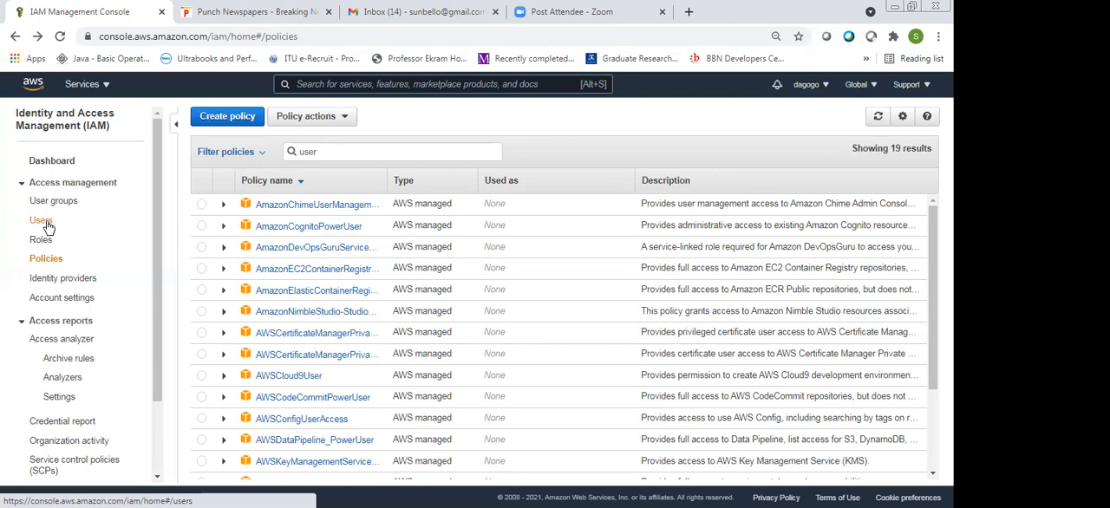
Start adding a new IAM user and name it Admin_1
left_click(47, 223)
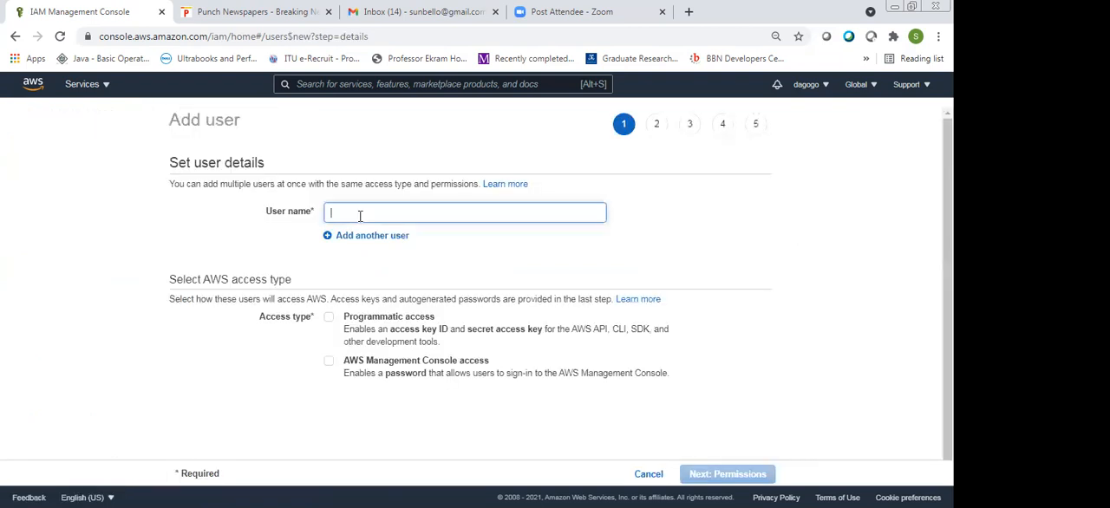
type("Admin")
key("BackSpace")
type("_")
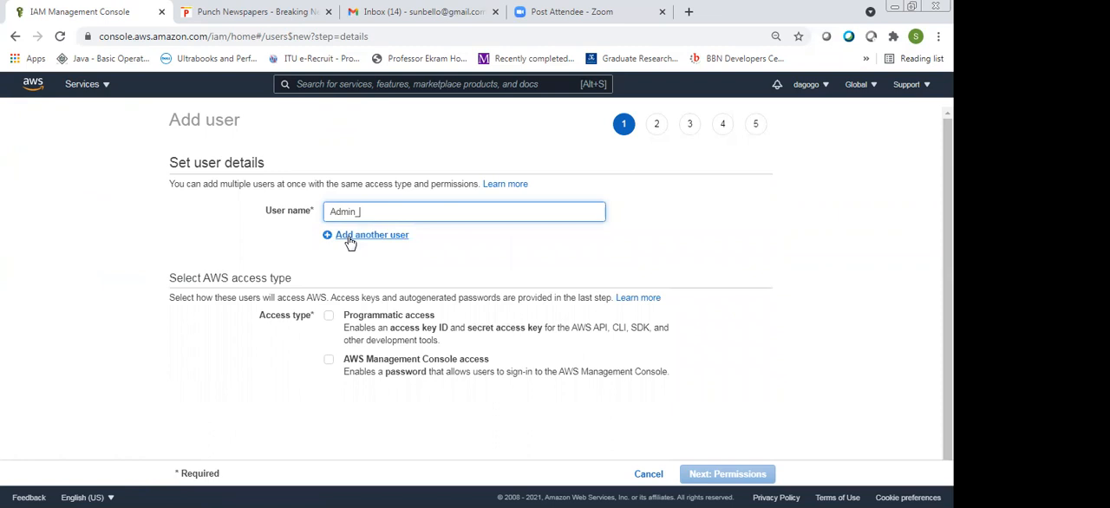
type("1")
scroll(290, 349, "down", 1)
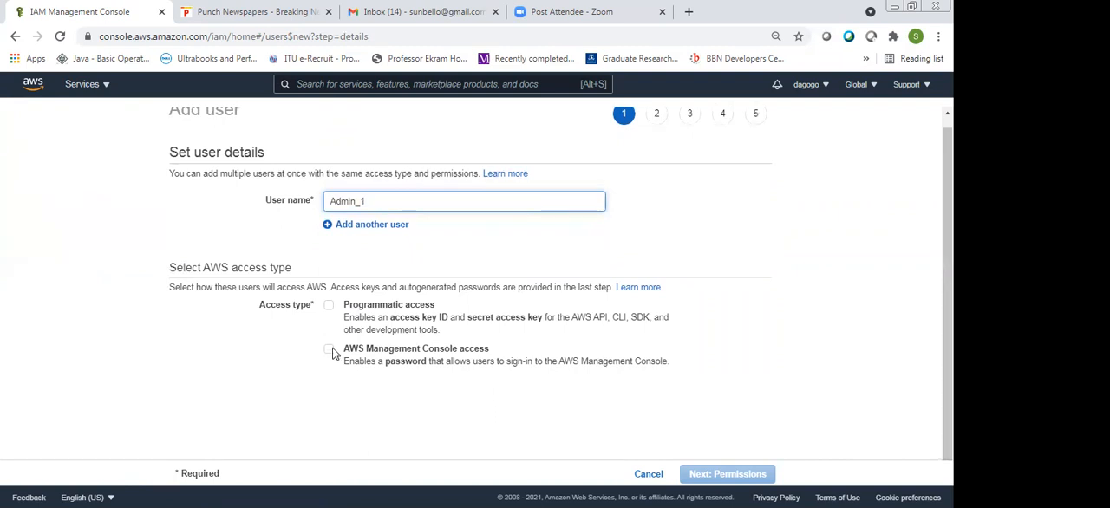
Give the user programmatic and AWS Management Console access with an autogenerated password and no required reset, and continue to permissions
left_click(330, 347)
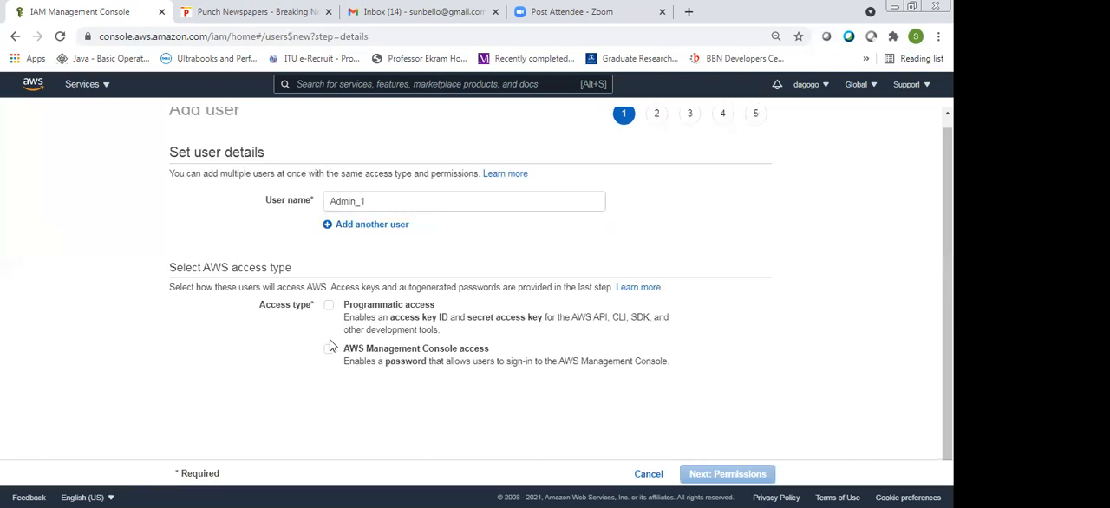
left_click(328, 347)
left_click(328, 305)
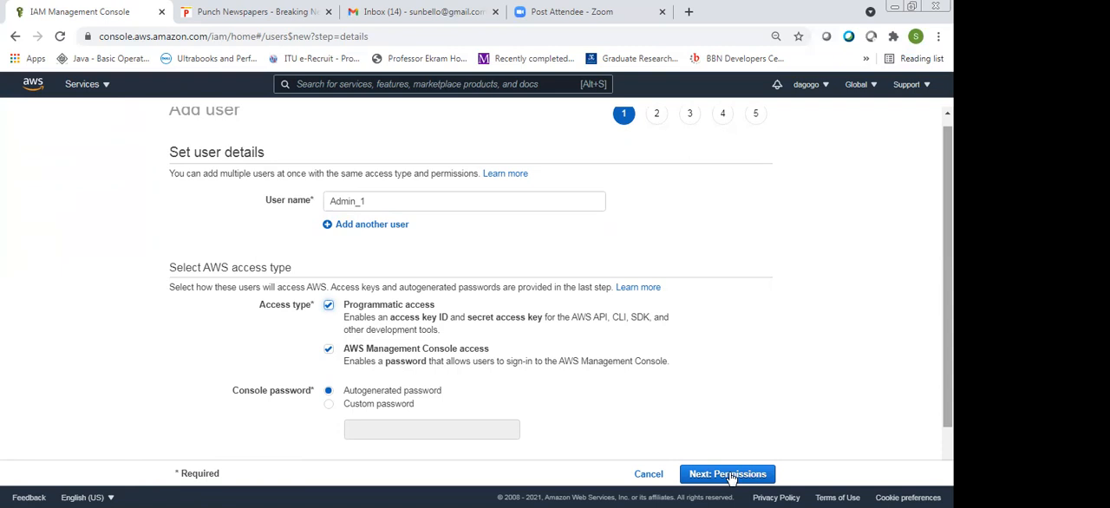
scroll(731, 475, "down", 1)
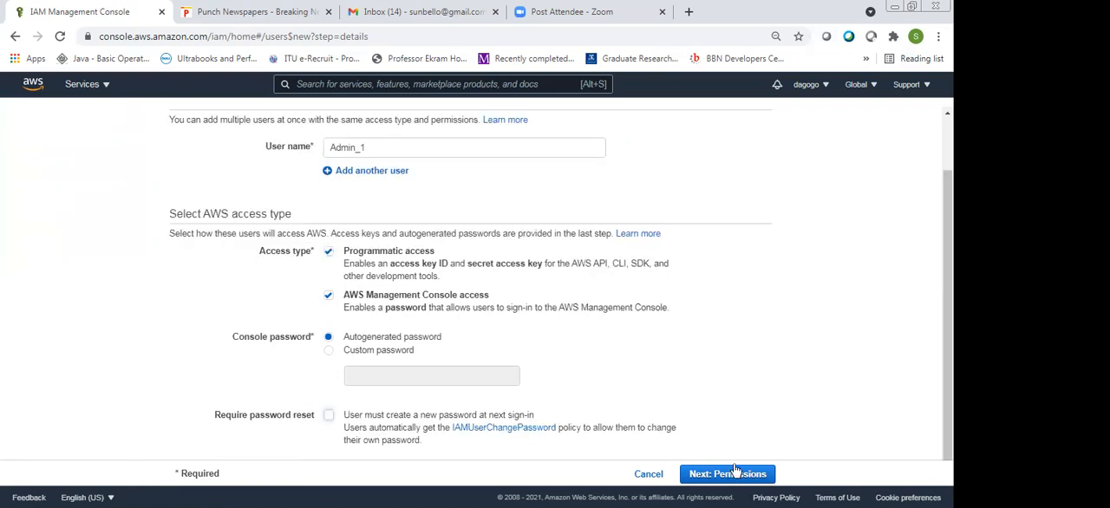
left_click(733, 469)
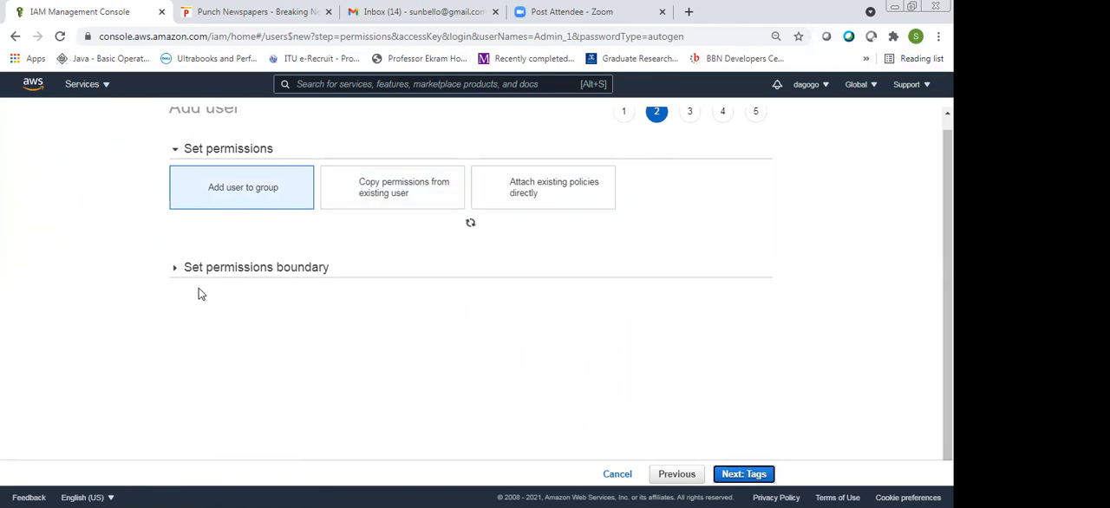
Choose to attach existing policies directly to the user and search the policies for "super"
scroll(175, 290, "up", 1)
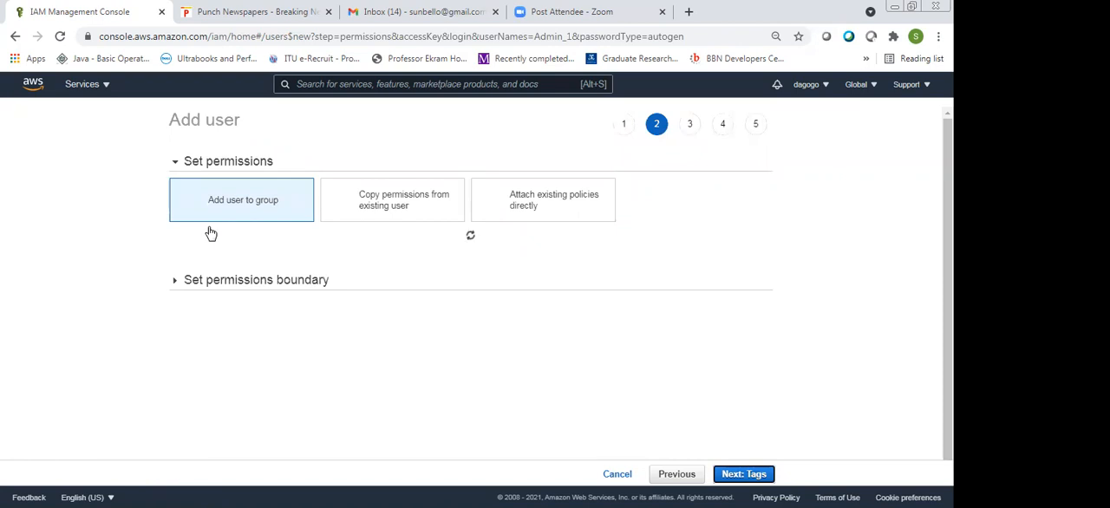
left_click(548, 202)
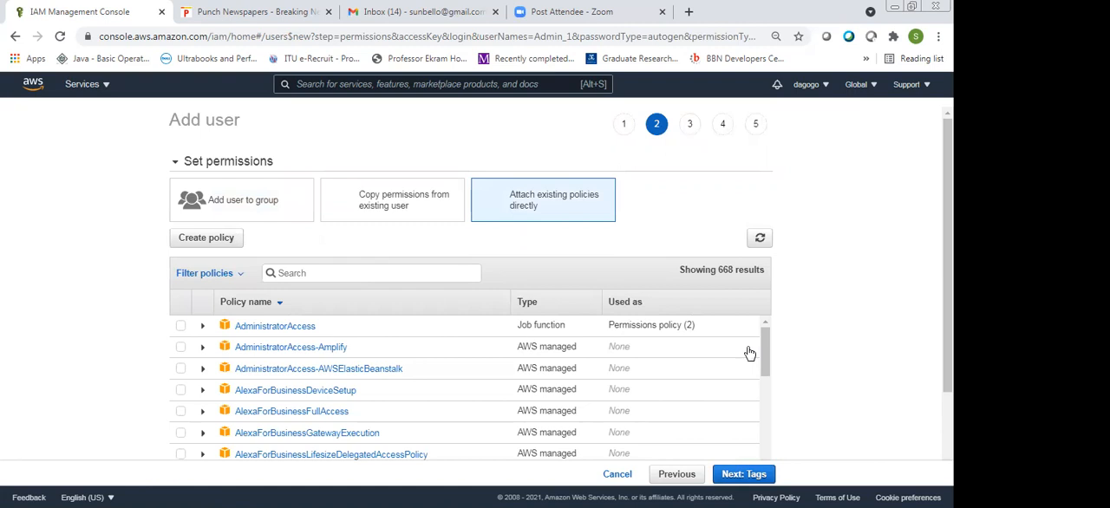
scroll(347, 172, "down", 2)
left_click(347, 172)
type("super")
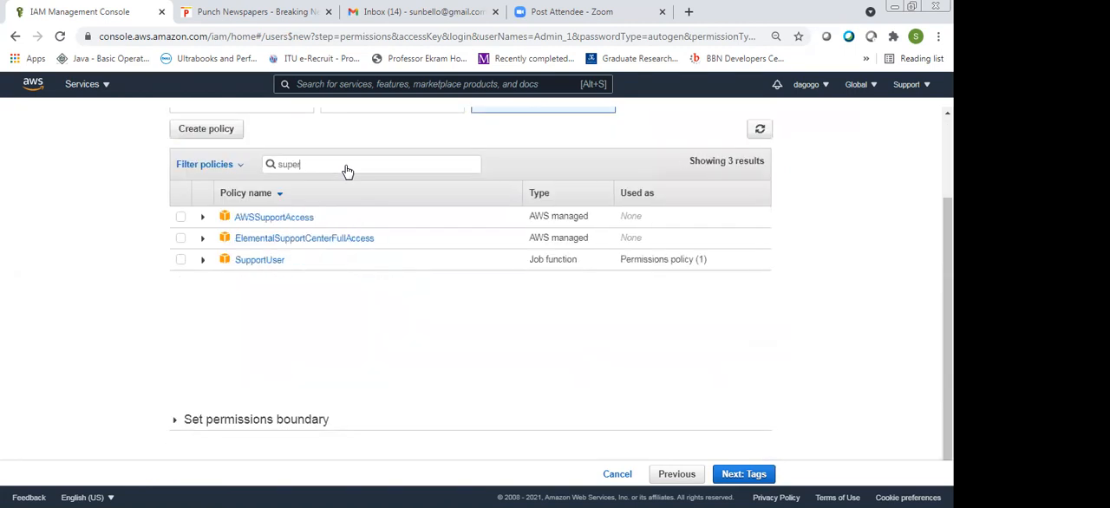
Broaden the policy search to "su", expand the SupportUser policy's details and collapse them again
key("BackSpace")
key("BackSpace")
key("BackSpace")
left_click(205, 368)
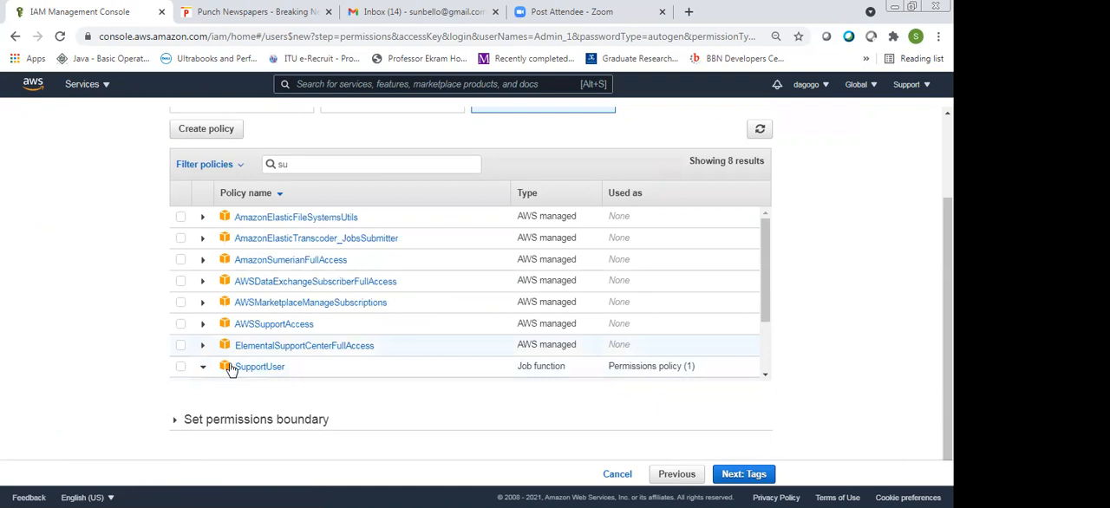
left_click_drag(765, 317, 764, 349)
left_click(693, 345)
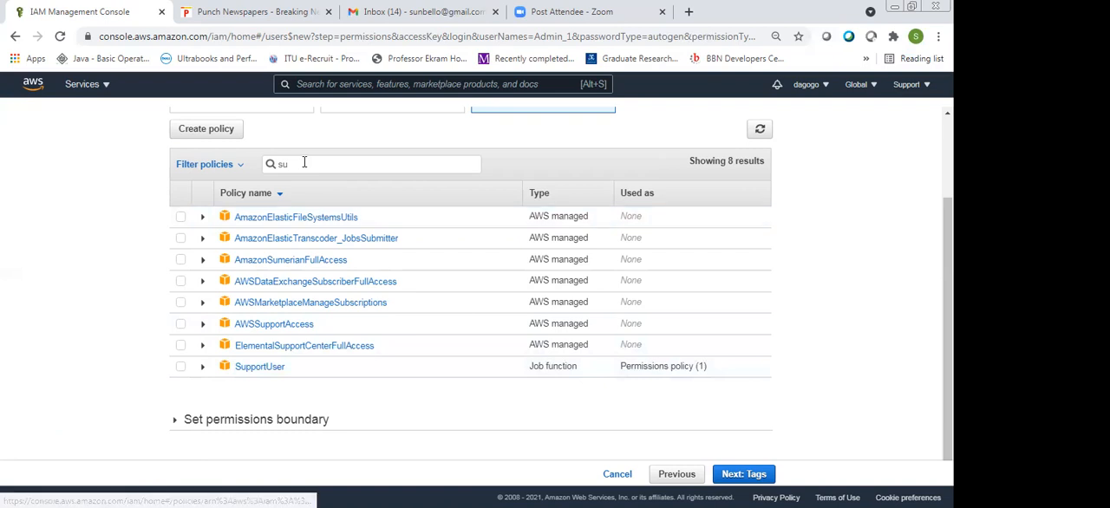
Search the policies for "user", expand PowerUserAccess and select it for the new user
key("BackSpace")
key("BackSpace")
type("user")
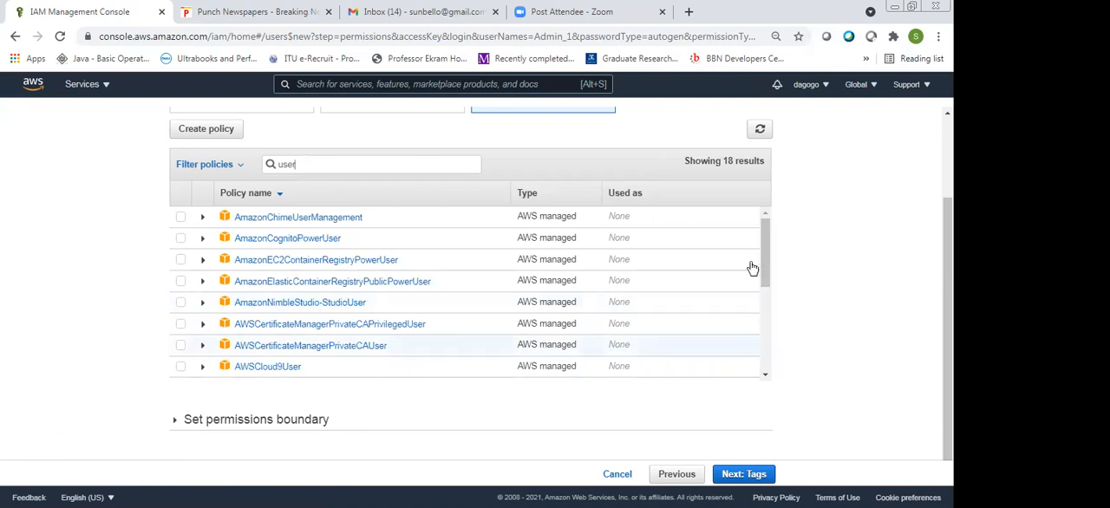
scroll(771, 352, "down", 3)
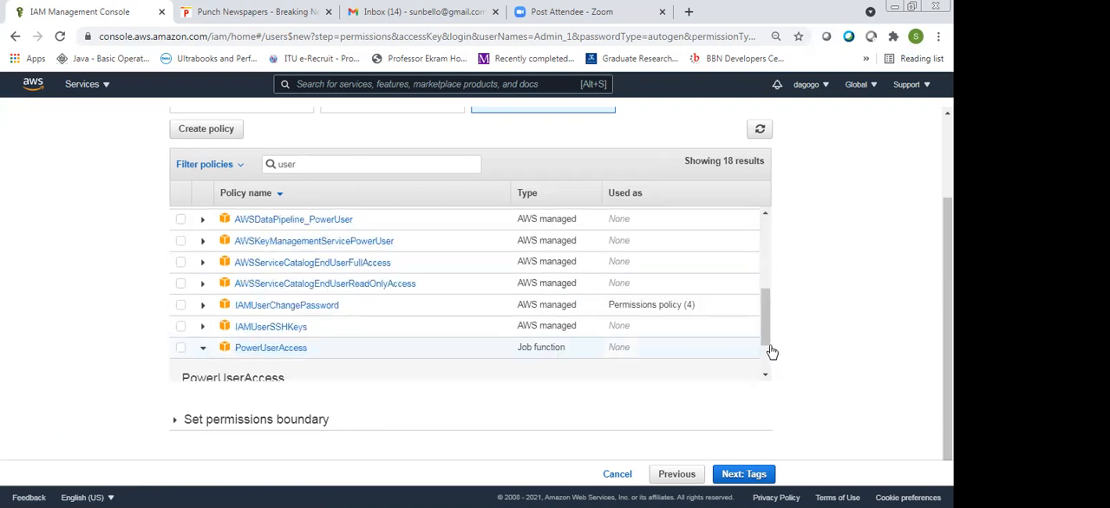
scroll(772, 352, "down", 2)
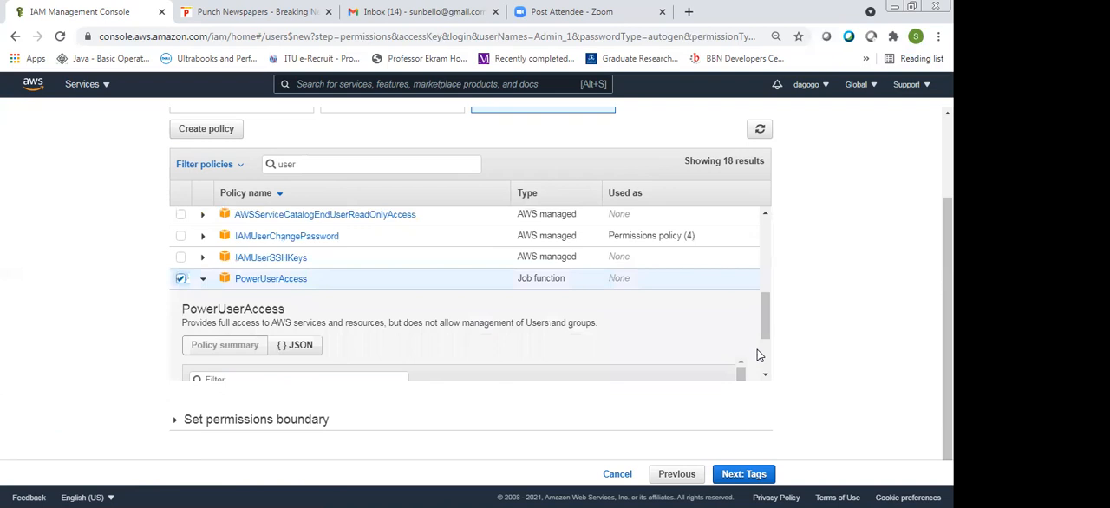
Examine the PowerUserAccess policy's description and its summary of services, access levels and resources
scroll(757, 349, "down", 1)
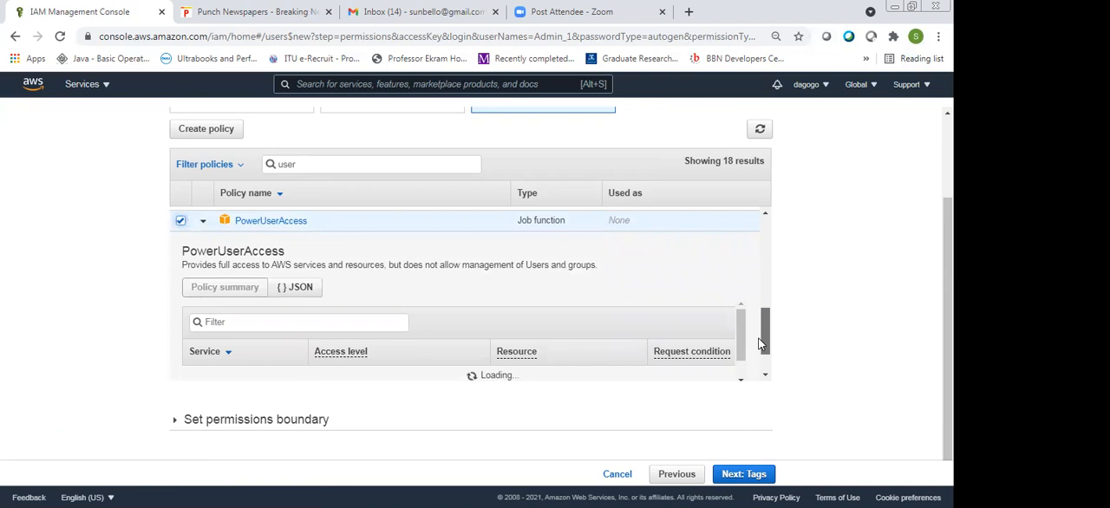
scroll(759, 343, "down", 1)
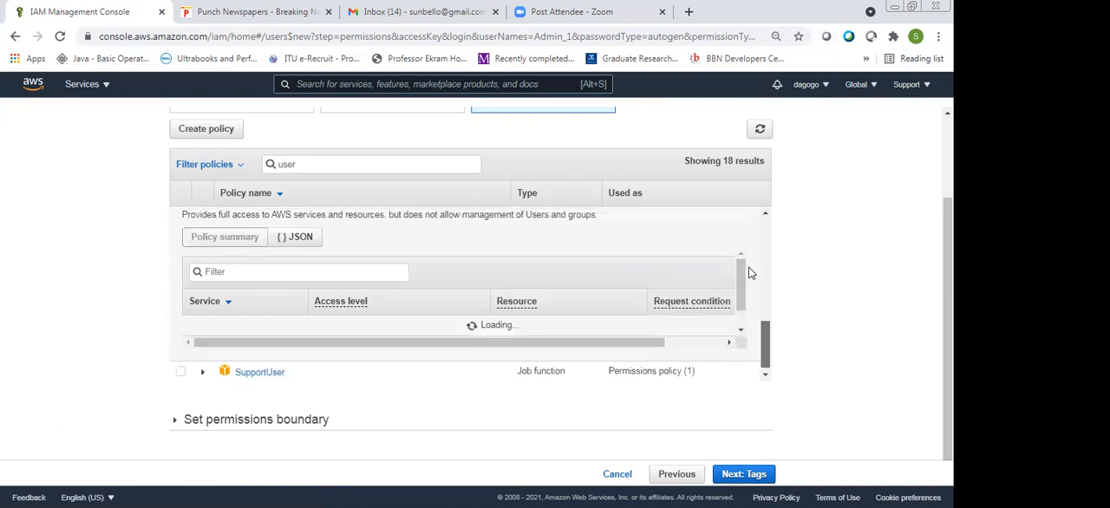
scroll(751, 273, "up", 1)
scroll(754, 277, "up", 1)
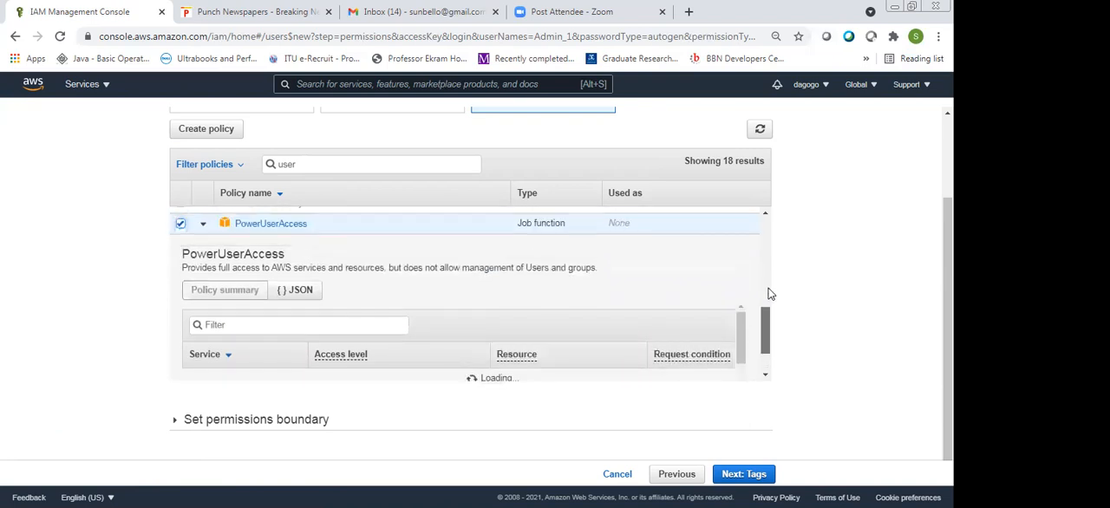
scroll(771, 311, "up", 1)
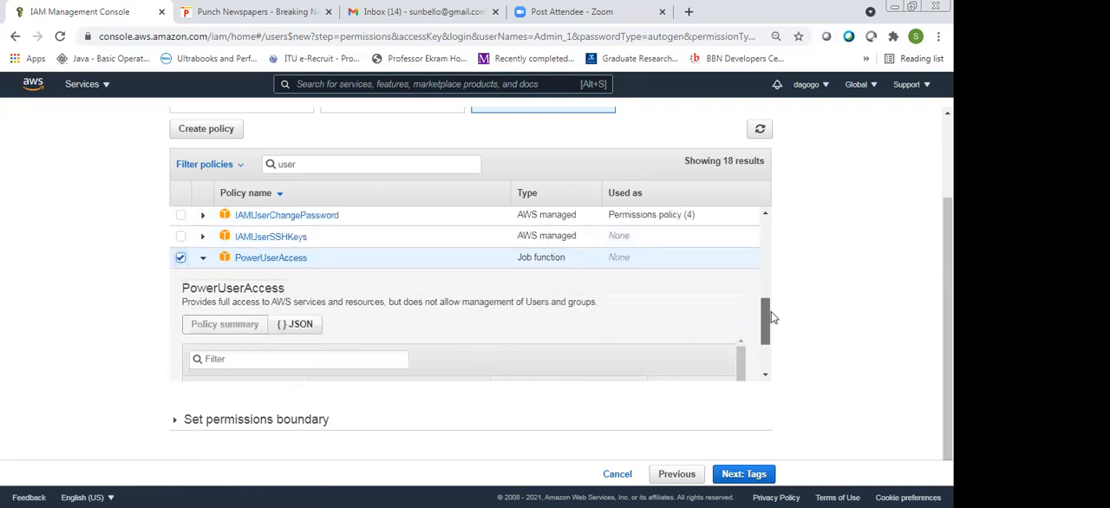
scroll(771, 311, "up", 1)
scroll(772, 323, "down", 3)
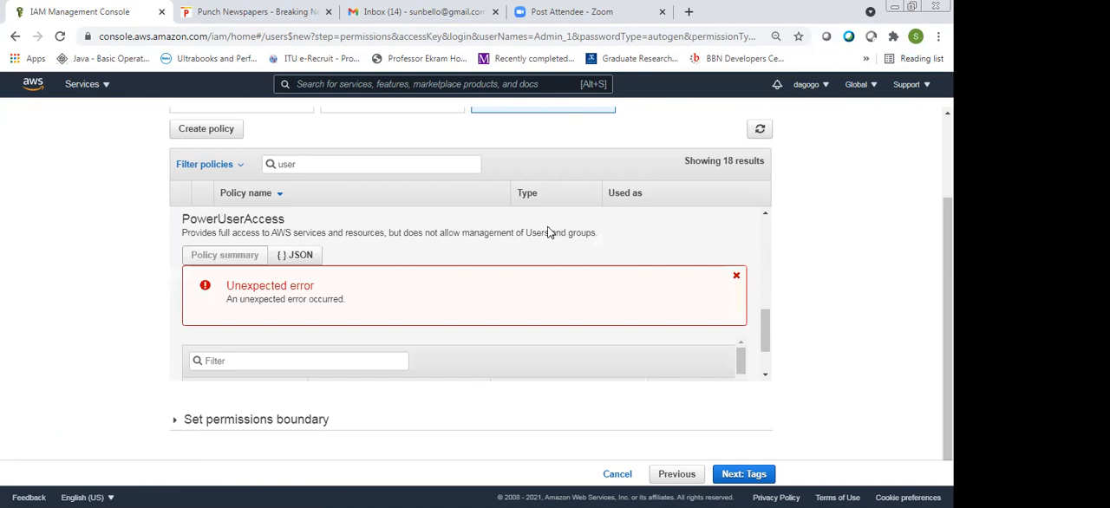
scroll(772, 332, "up", 2)
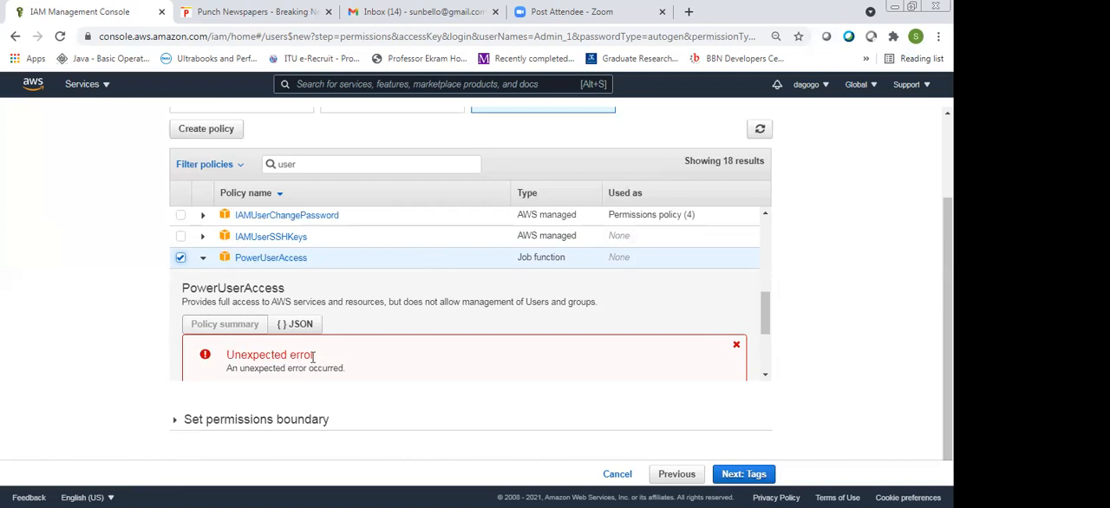
Continue to the user's tags and add a tag with key name and value Resources
triple_click(771, 333)
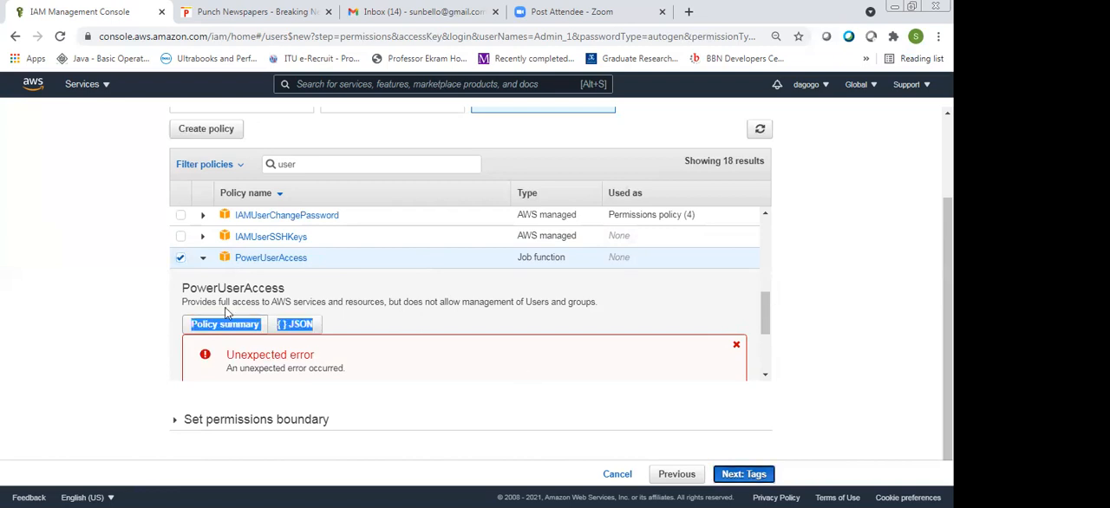
key("Return")
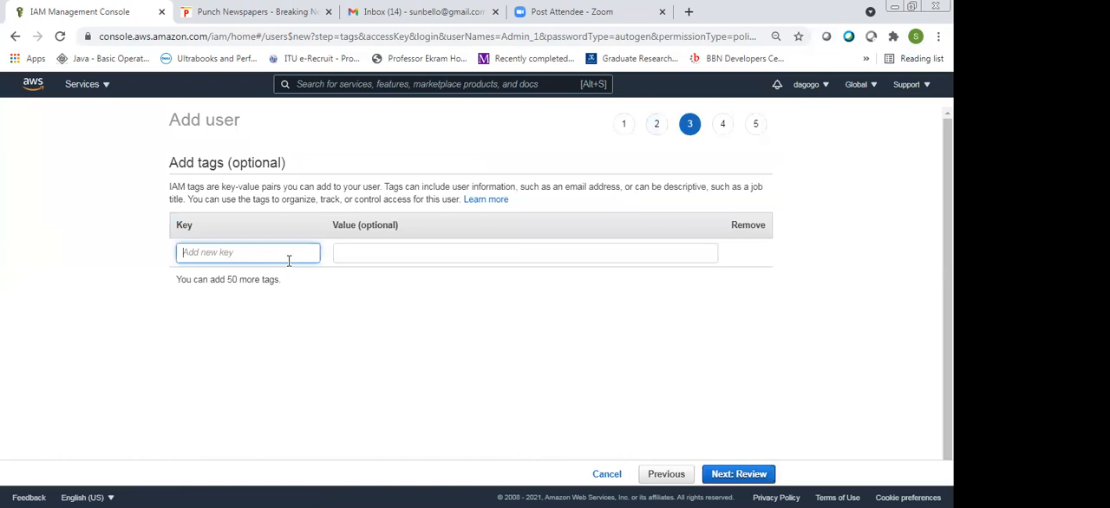
type("name")
key("Tab")
type("A")
key("BackSpace")
type("Res")
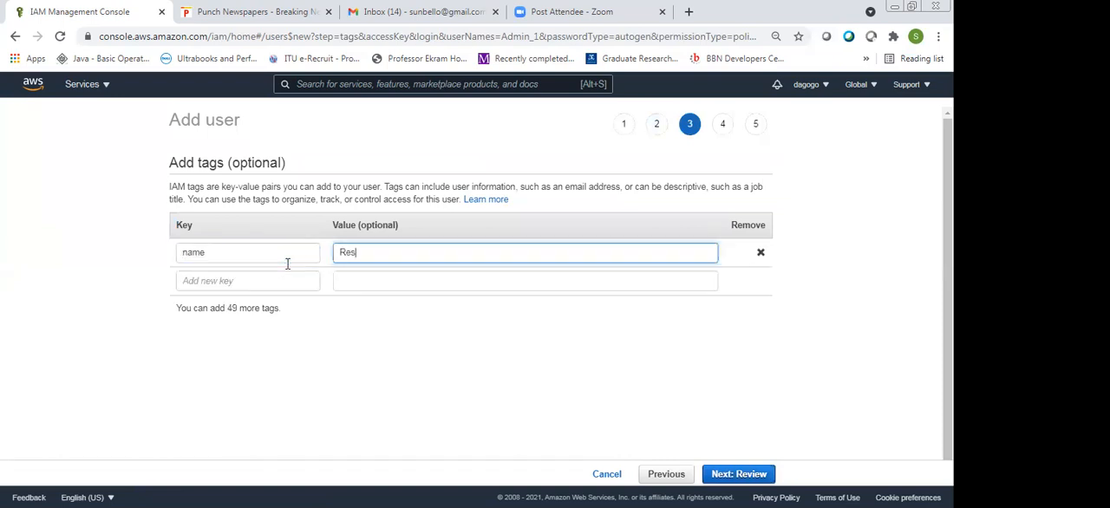
type("ources")
key("Return")
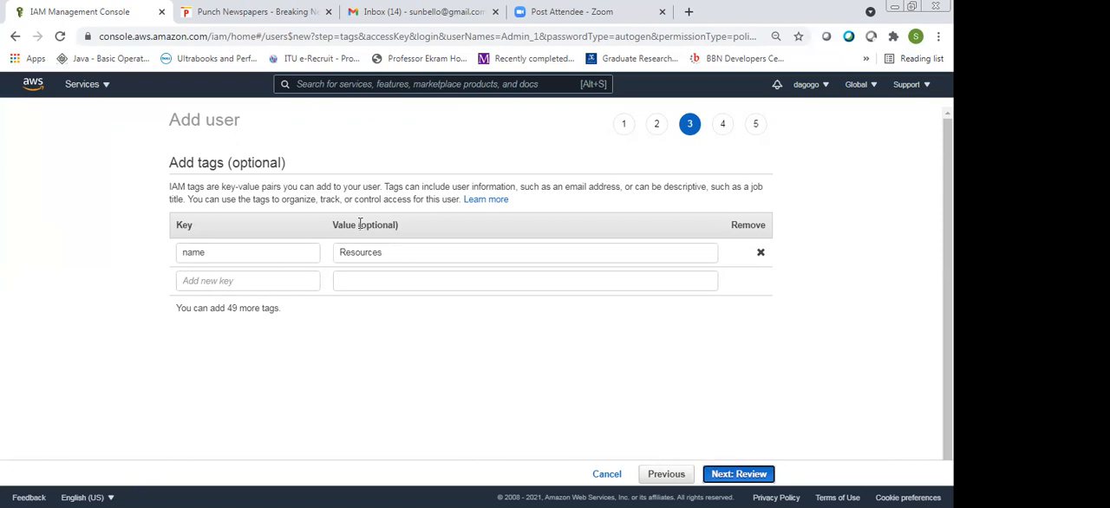
Review the new user's details, permissions and tag, and create the user
key("Return")
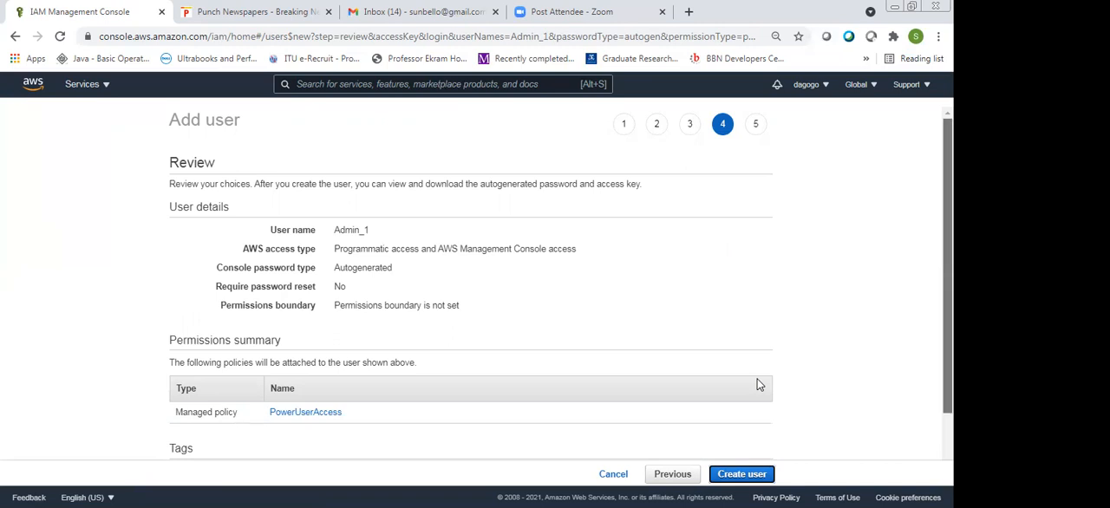
scroll(757, 384, "down", 1)
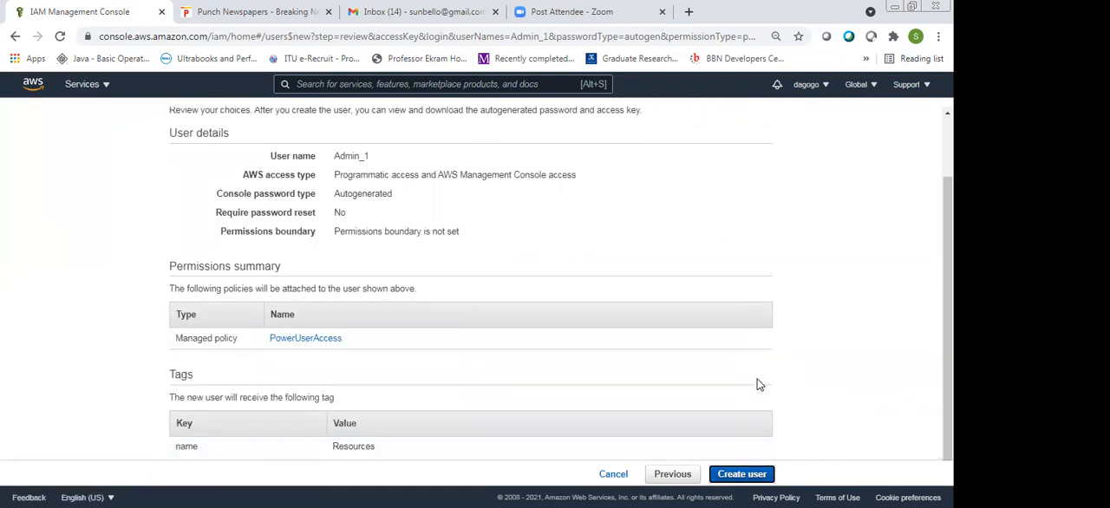
key("Return")
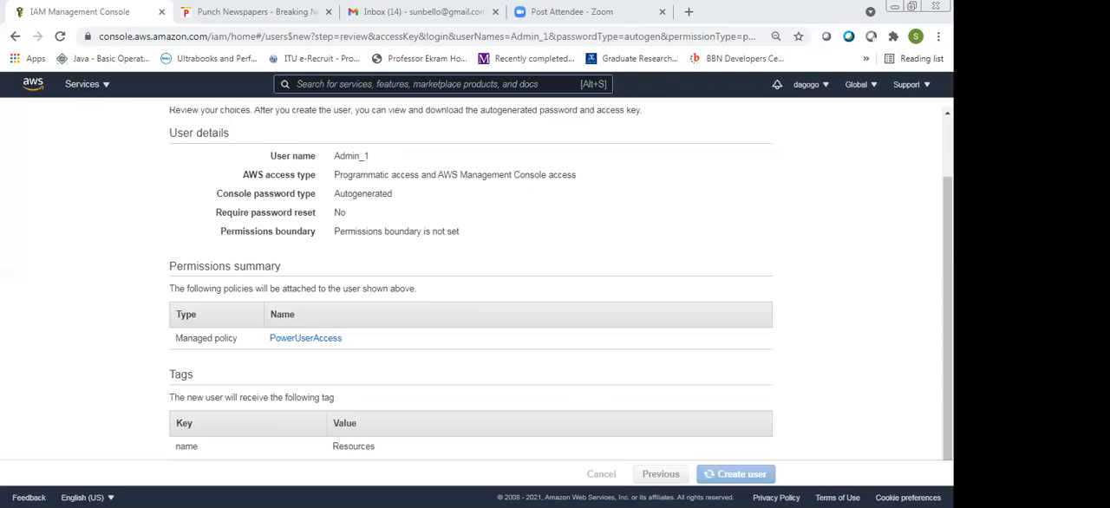
scroll(555, 286, "up", 1)
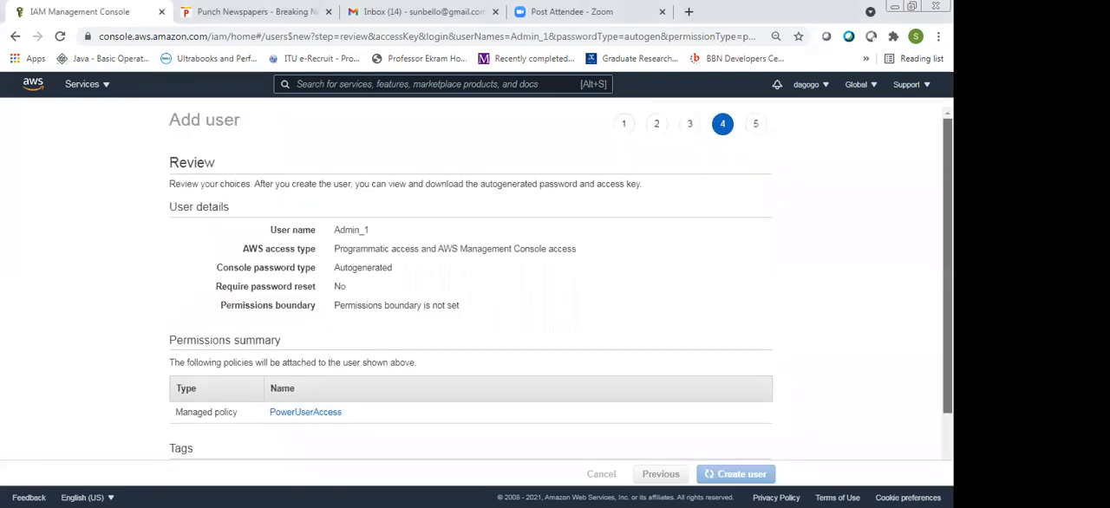
scroll(111, 299, "down", 1)
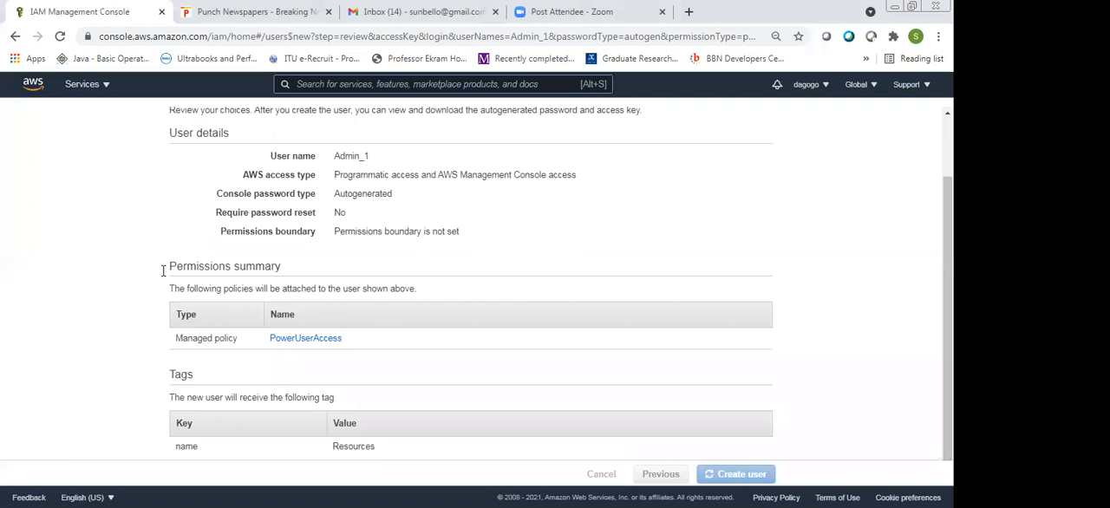
scroll(112, 213, "up", 1)
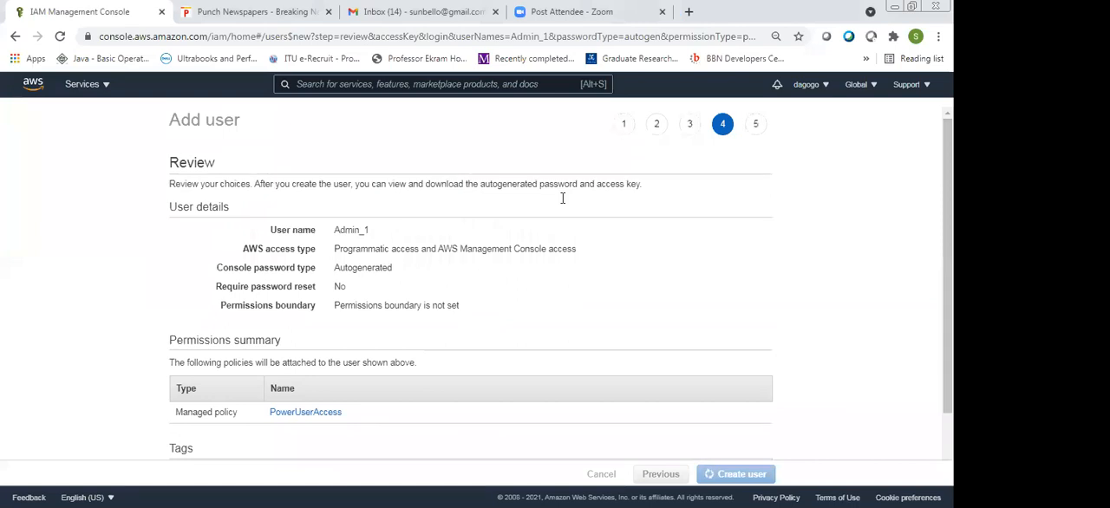
scroll(561, 198, "down", 1)
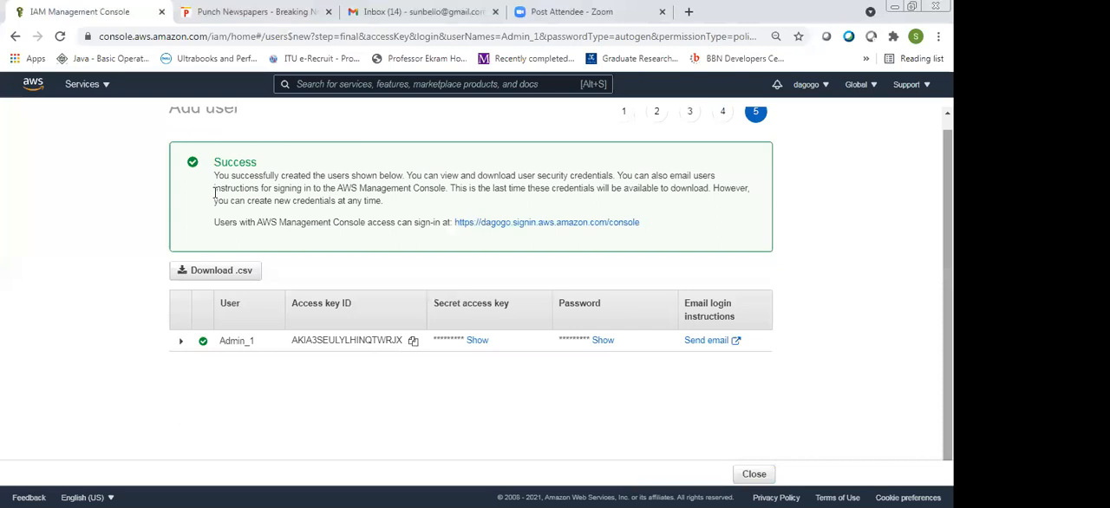
Download the new user's credentials as a CSV file and return to the users list
scroll(214, 193, "up", 1)
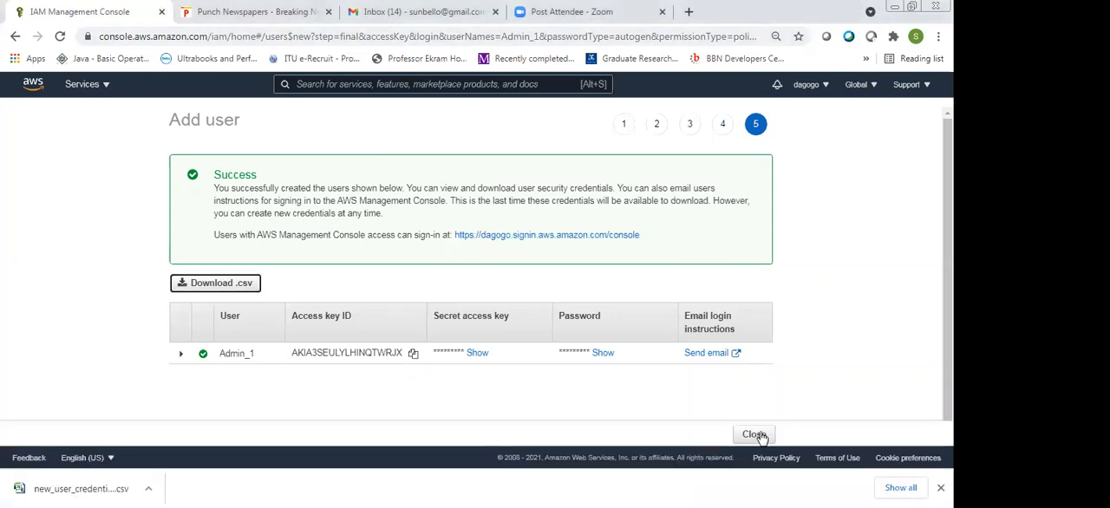
scroll(760, 438, "down", 1)
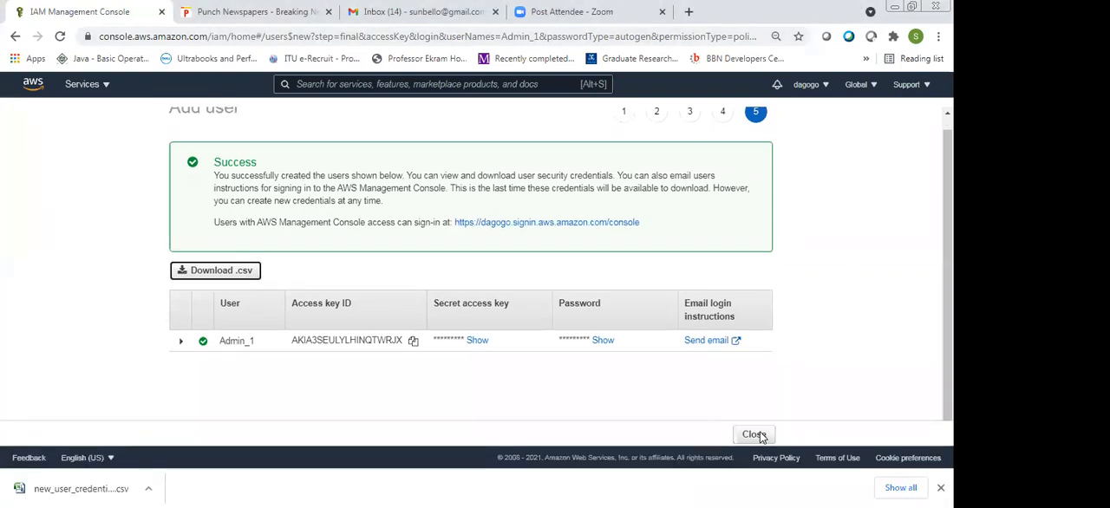
left_click(761, 436)
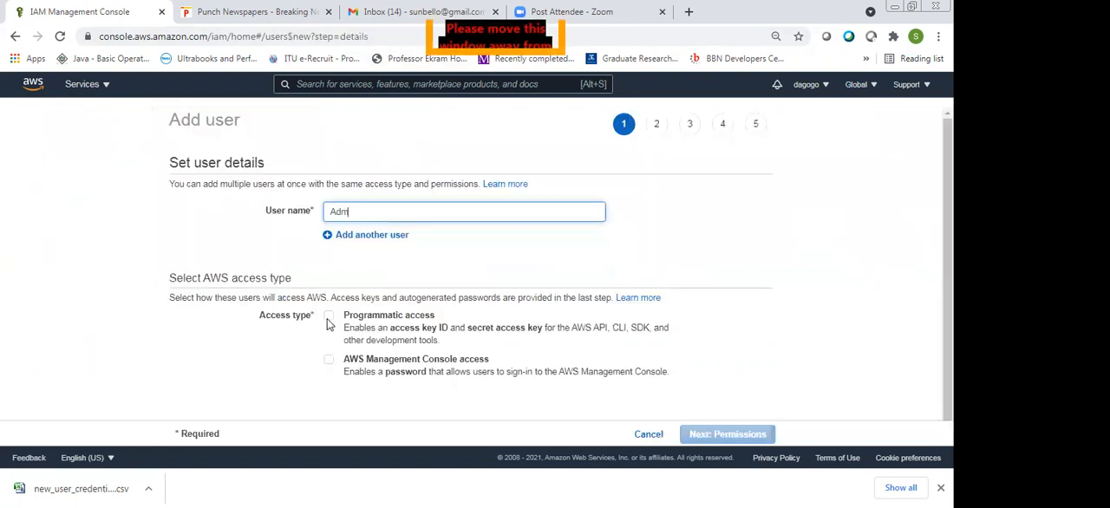
Start adding a user named Admin_2 and enable both programmatic access and AWS Management Console access
type("in_2")
left_click(328, 316)
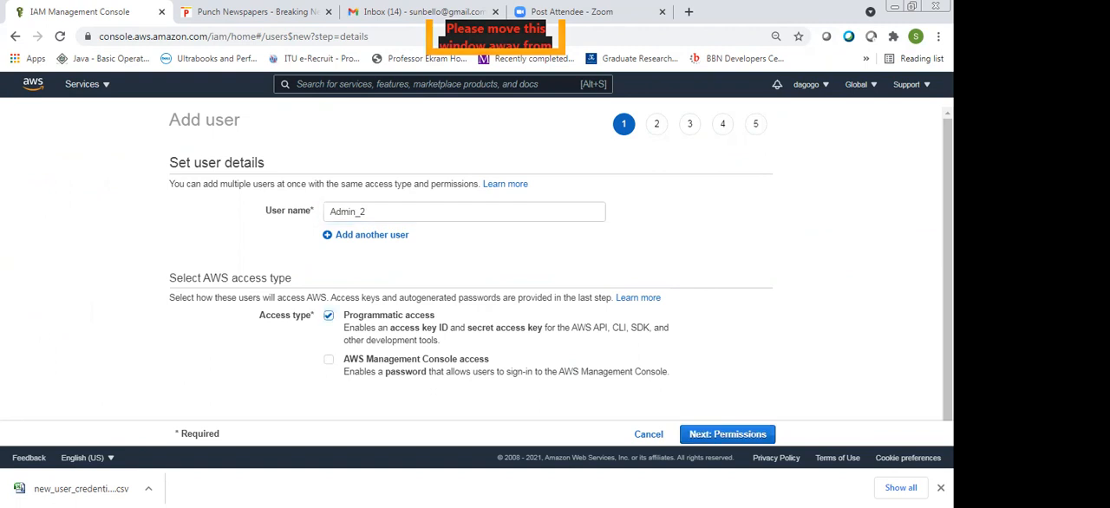
left_click(329, 359)
scroll(732, 407, "down", 1)
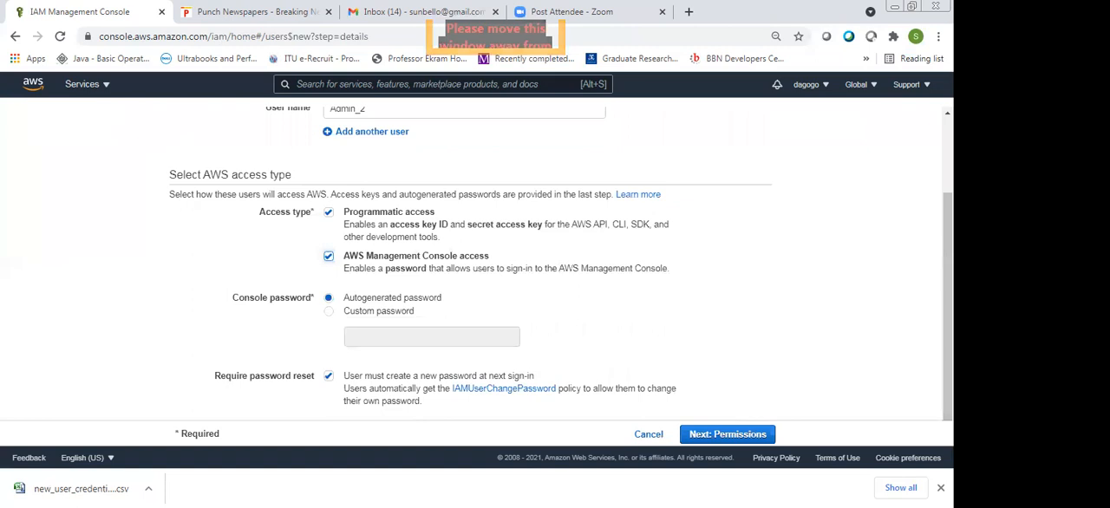
Review Admin_2's user name, access types, console password option and password reset requirement
left_click_drag(948, 304, 948, 227)
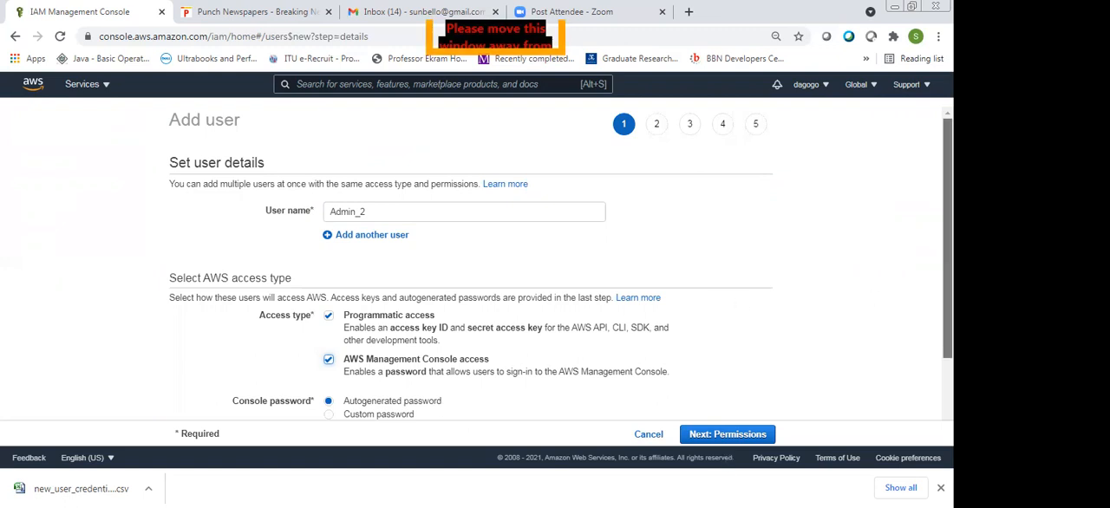
scroll(555, 260, "down", 2)
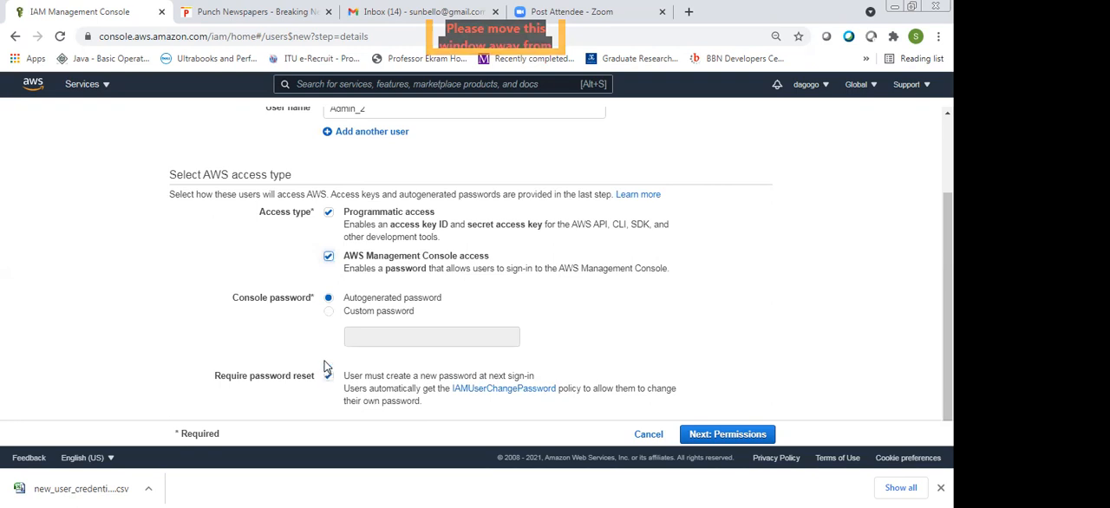
mouse_move(947, 315)
left_mouse_down()
mouse_move(917, 308)
mouse_move(947, 240)
mouse_move(946, 315)
left_mouse_up()
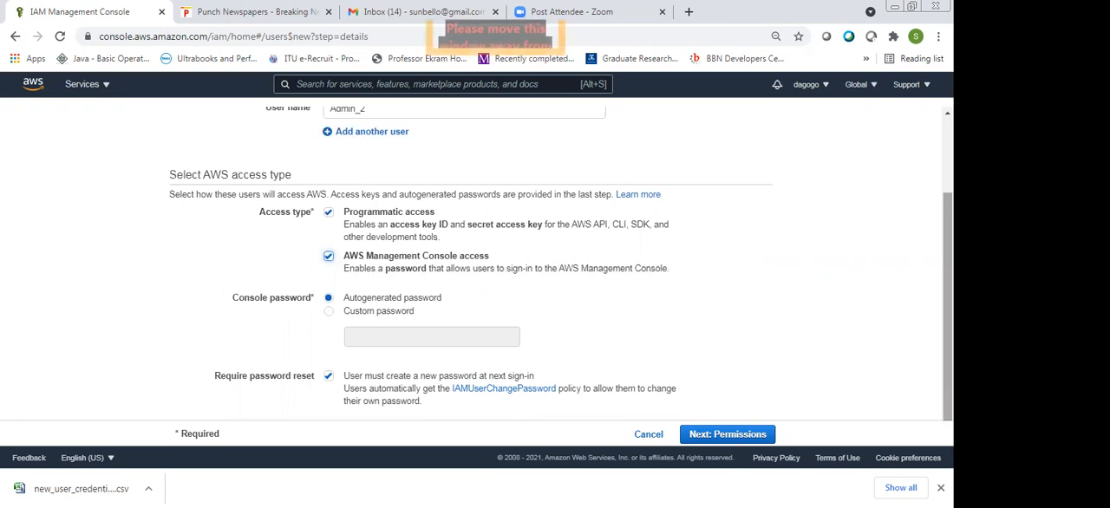
scroll(560, 260, "up", 2)
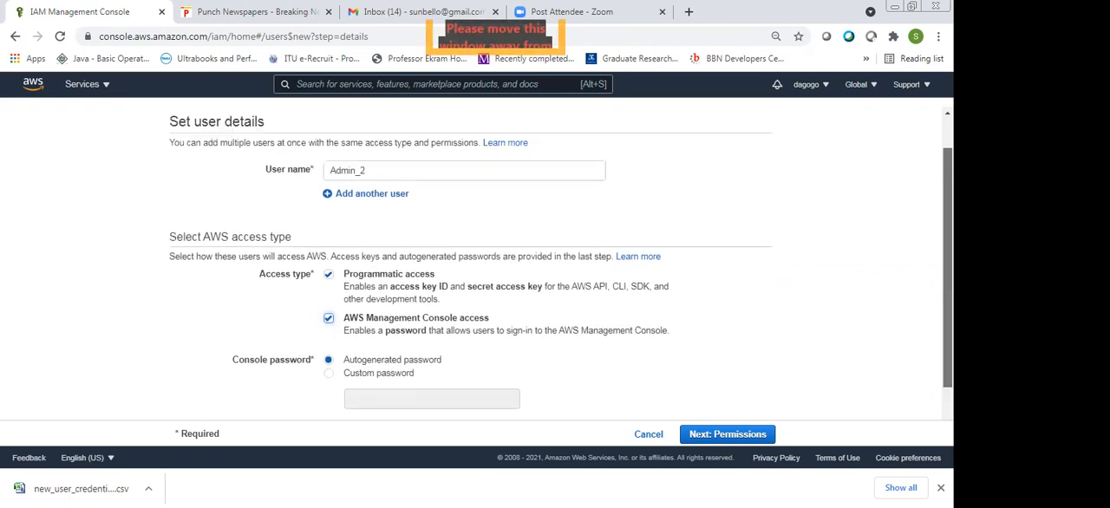
scroll(560, 260, "down", 2)
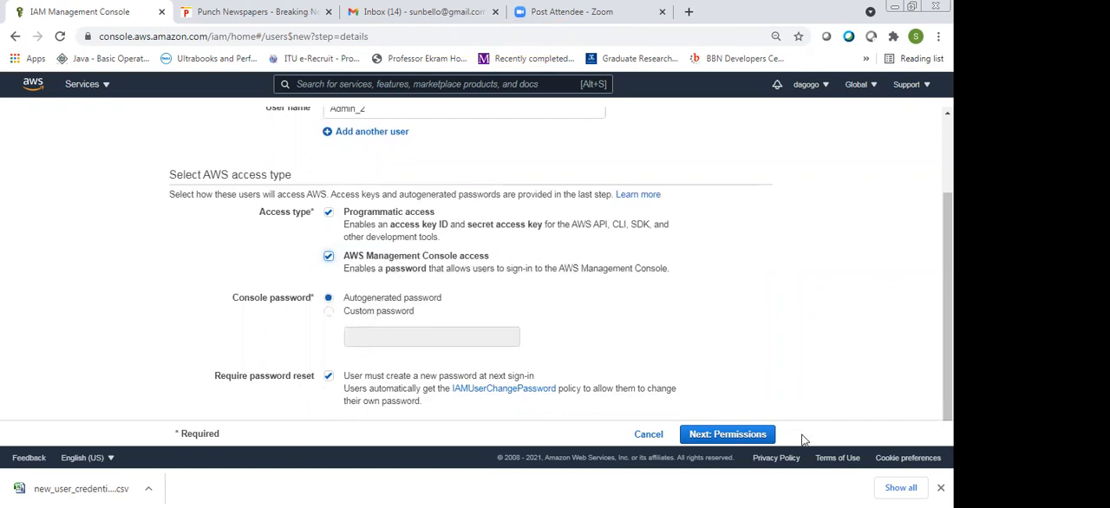
left_click(756, 436)
scroll(728, 448, "up", 2)
scroll(723, 448, "down", 2)
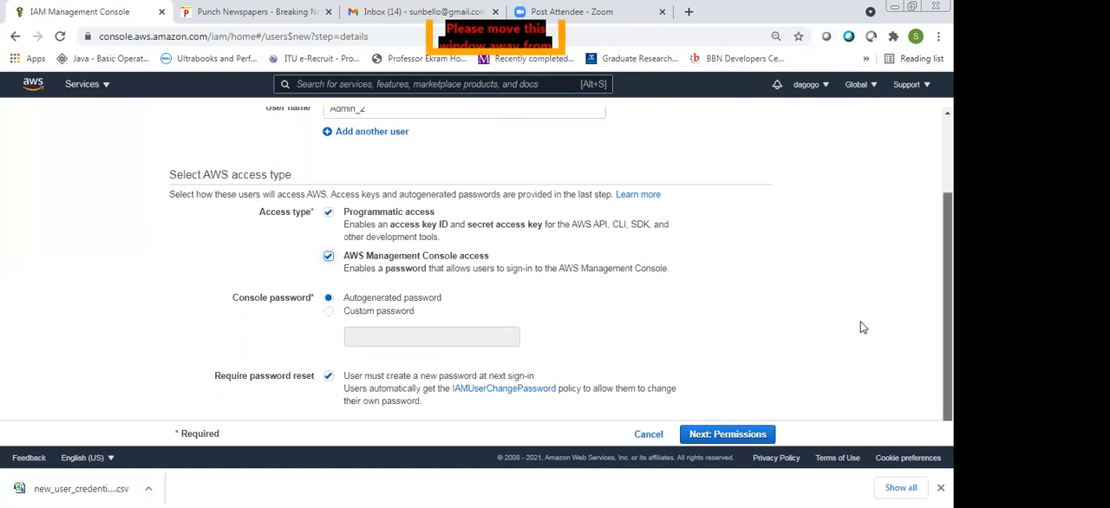
left_click(741, 440)
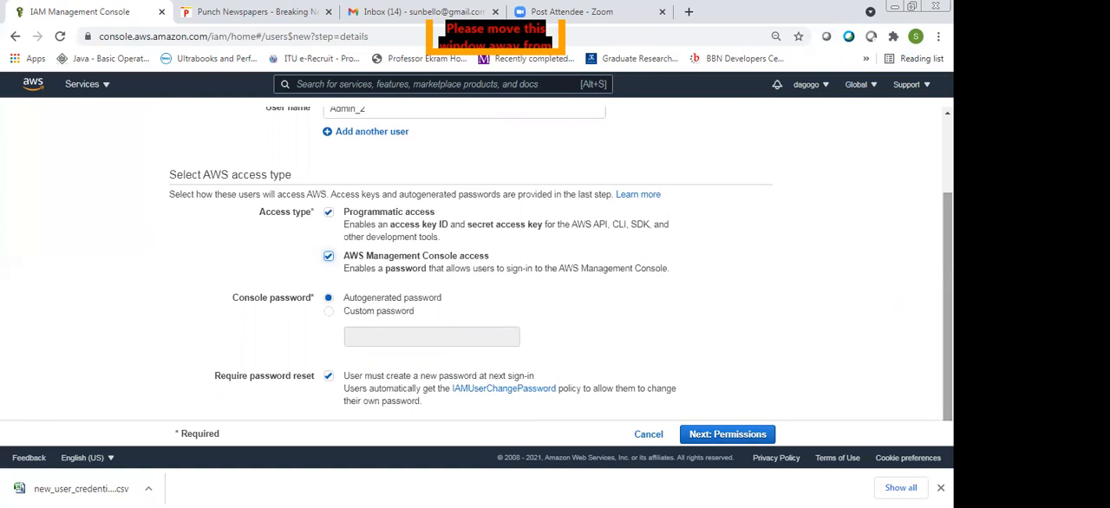
scroll(559, 260, "up", 2)
scroll(560, 260, "down", 2)
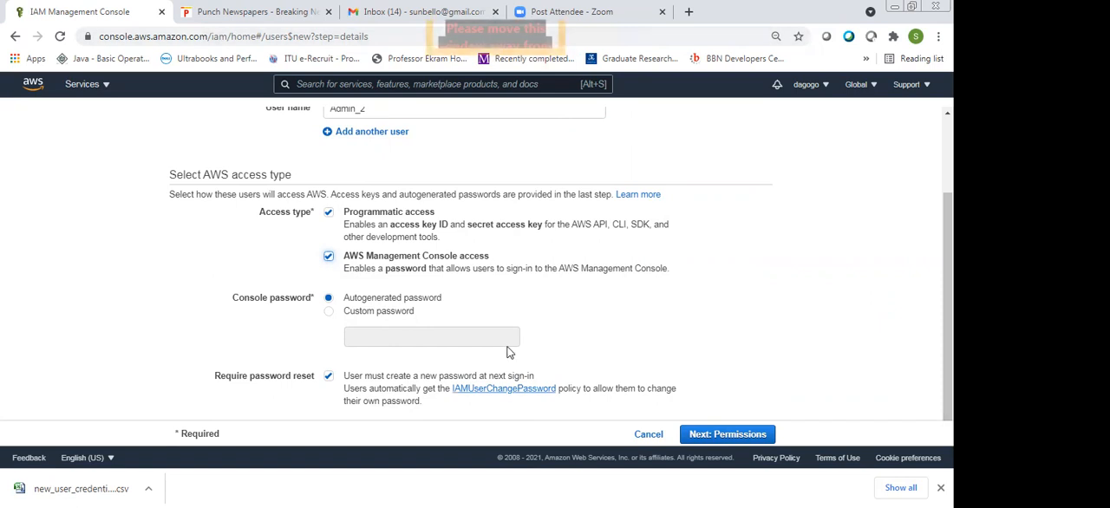
Continue to the user's permissions, choose to attach existing policies directly, and filter the policies by "read"
left_click(707, 439)
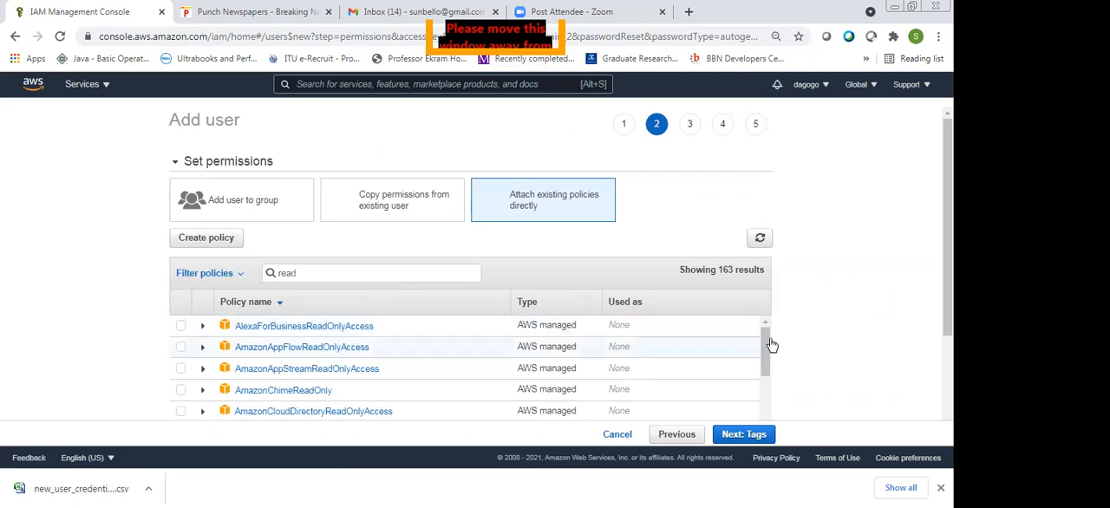
left_click_drag(770, 345, 767, 378)
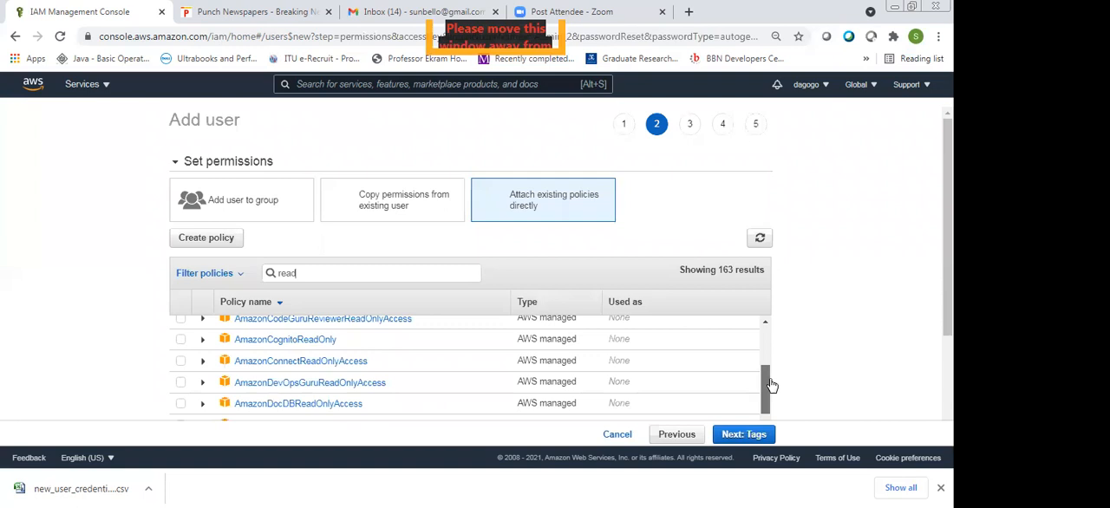
left_click_drag(771, 385, 782, 436)
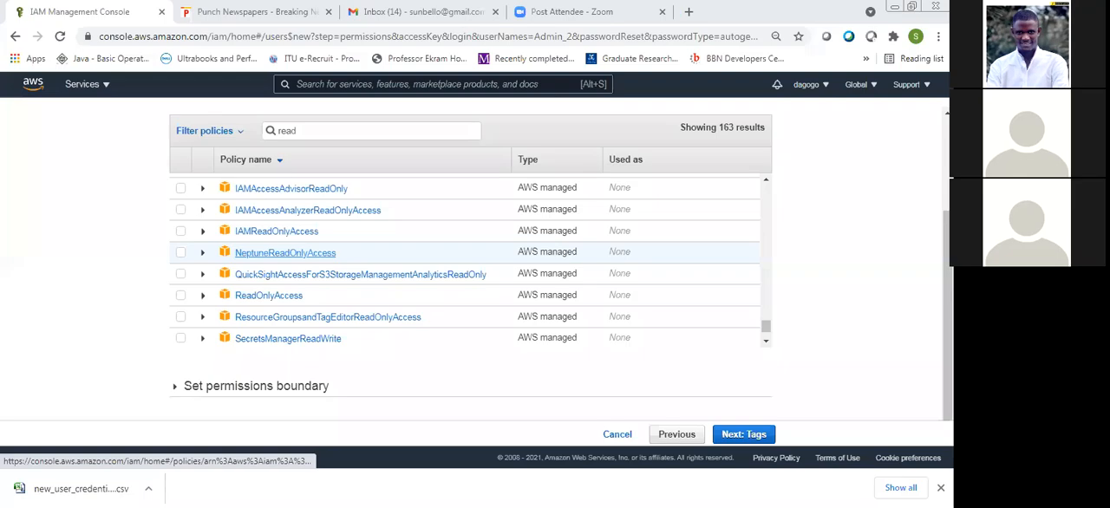
Read the IAMReadOnlyAccess policy's description, select the policy for Admin_2, and collapse its details
left_click(202, 231)
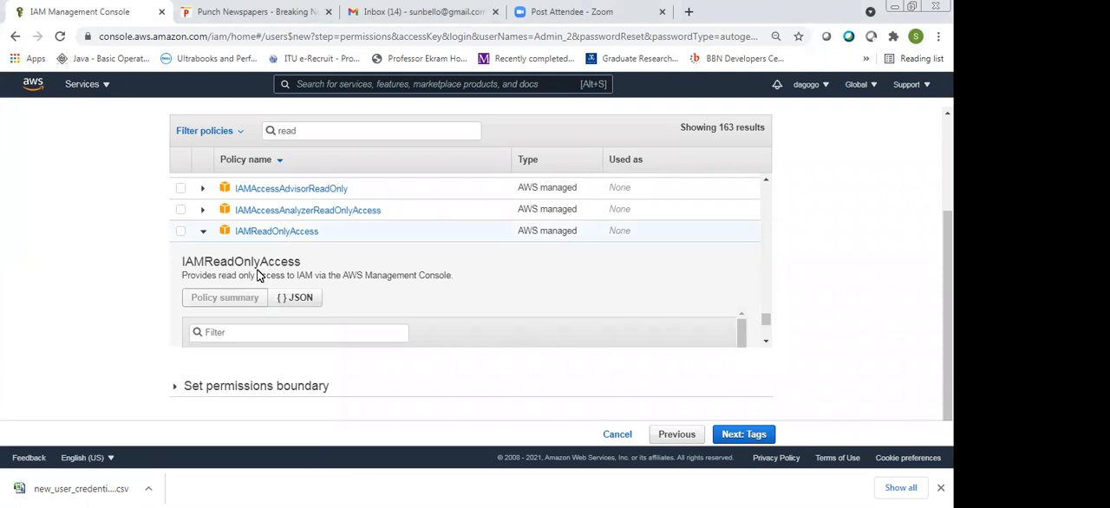
left_click(203, 232)
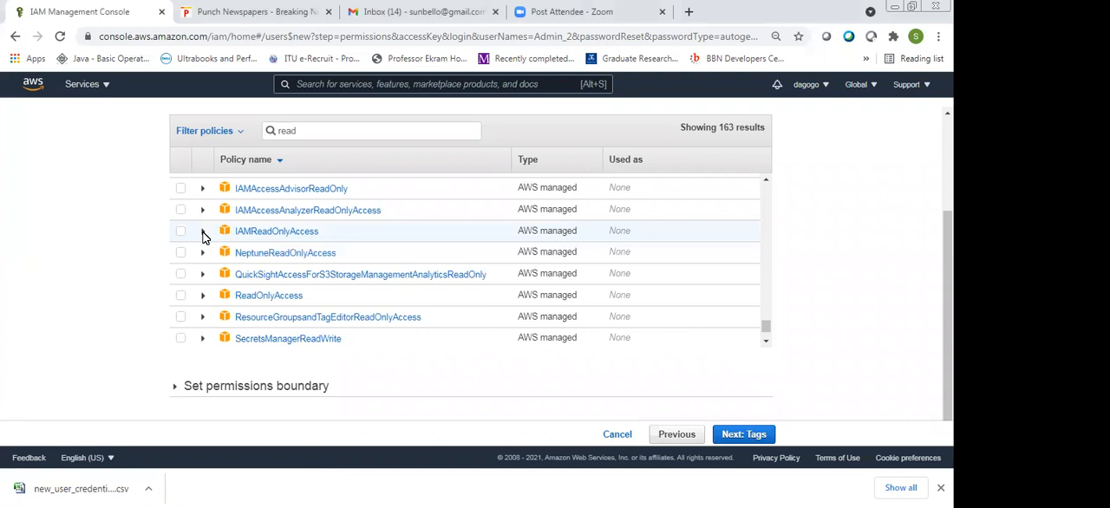
left_click(203, 233)
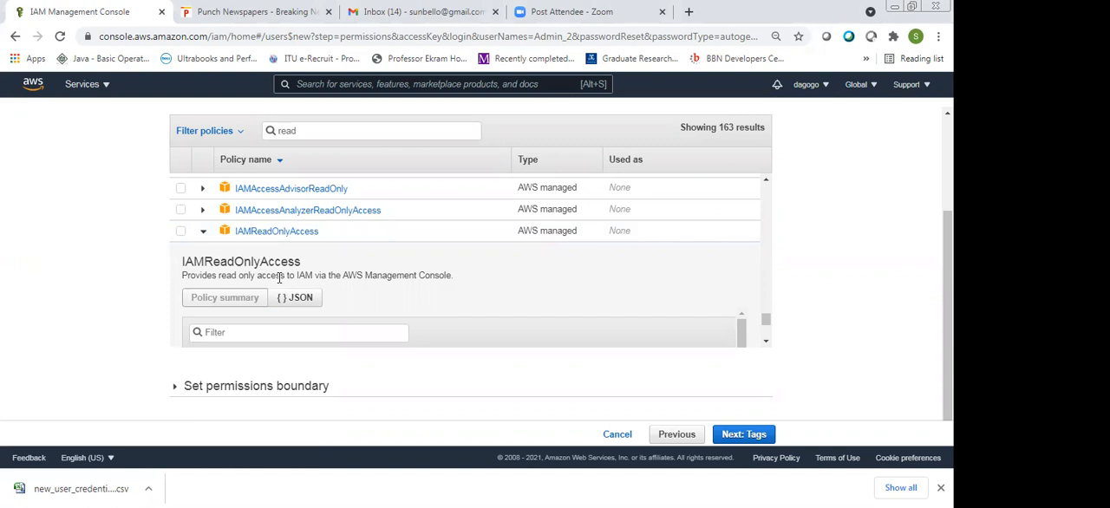
left_click(180, 230)
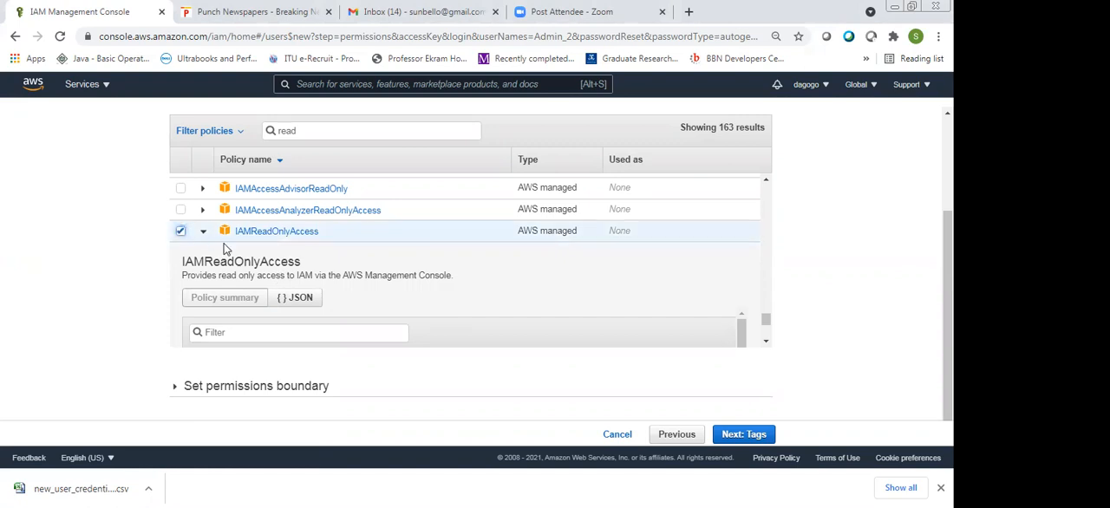
left_click(224, 345)
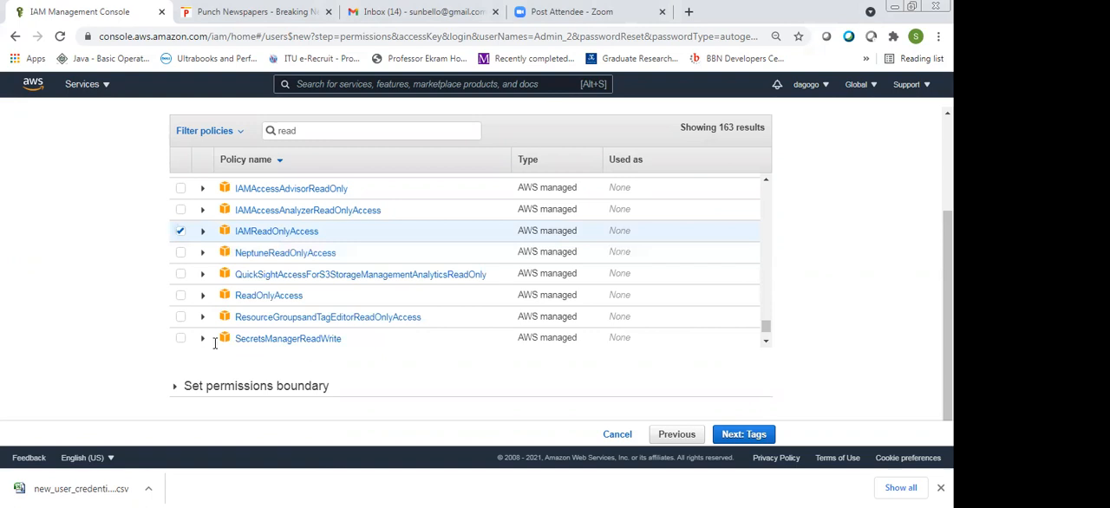
Expand the ReadOnlyAccess policy to check its description and summary, select it as well, and collapse its details
left_click(203, 295)
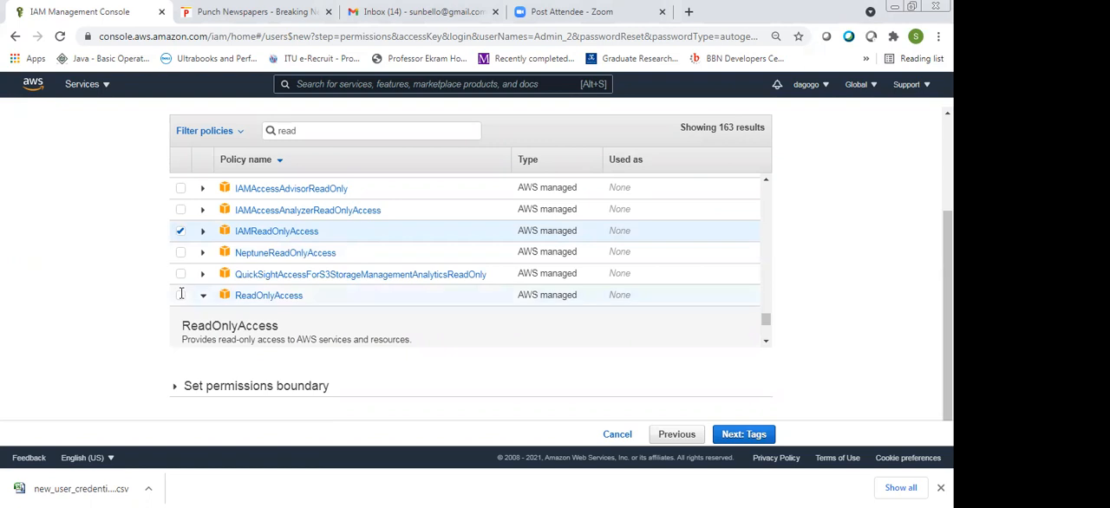
scroll(181, 295, "down", 3)
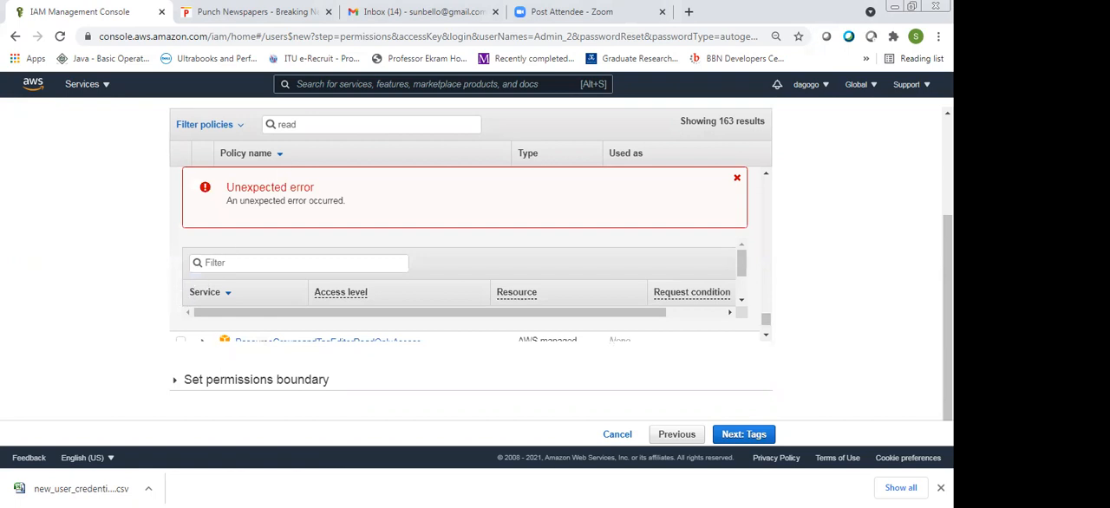
left_click(767, 336)
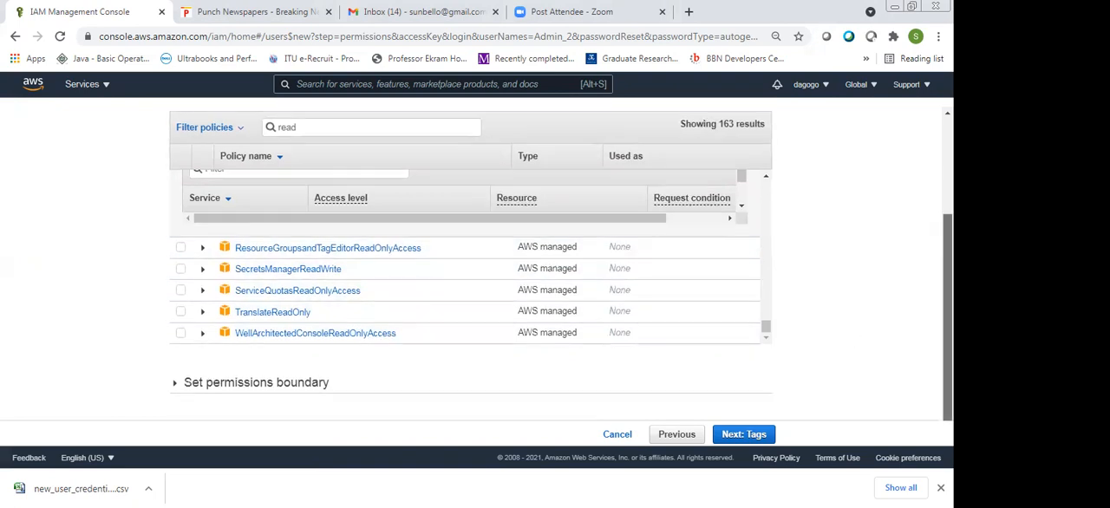
scroll(370, 295, "up", 1)
scroll(370, 294, "up", 1)
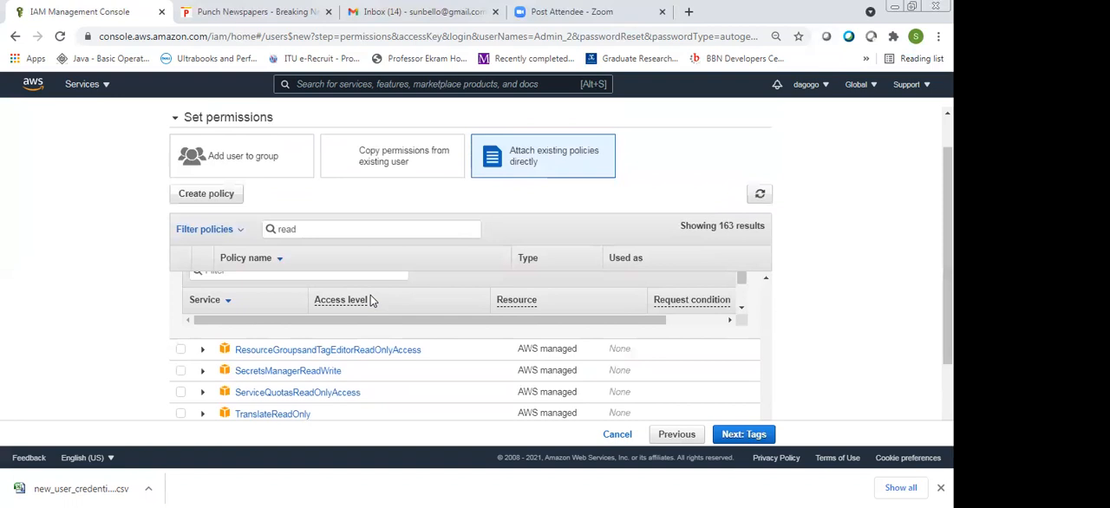
scroll(766, 279, "up", 4)
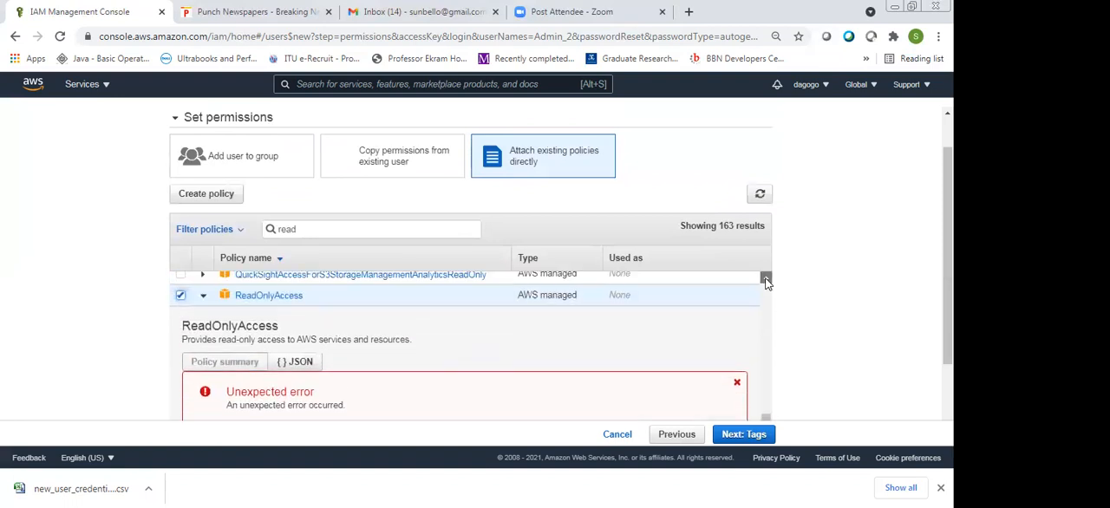
scroll(766, 279, "up", 4)
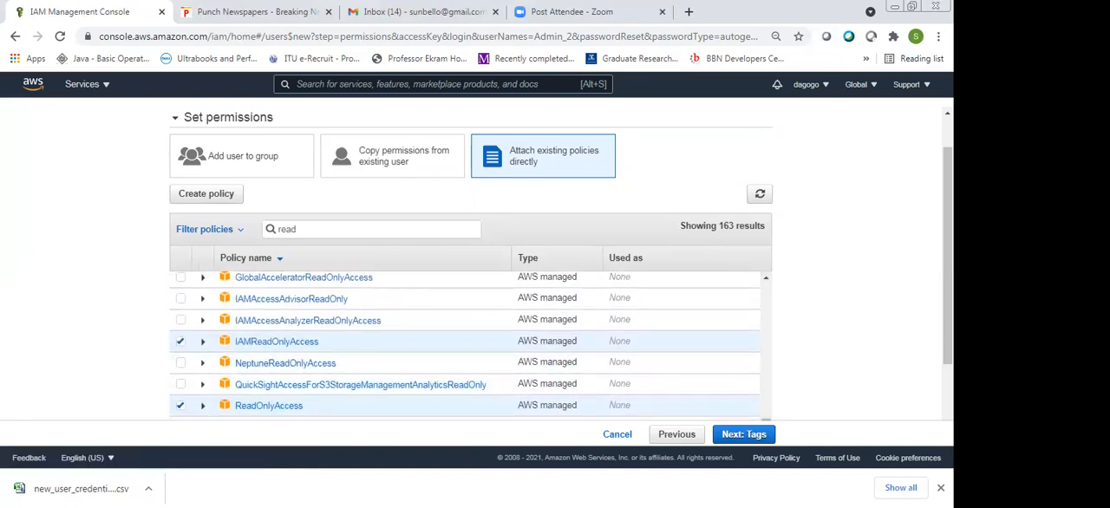
Look through the filtered read policies and check which ones are selected for Admin_2
left_click_drag(947, 260, 948, 262)
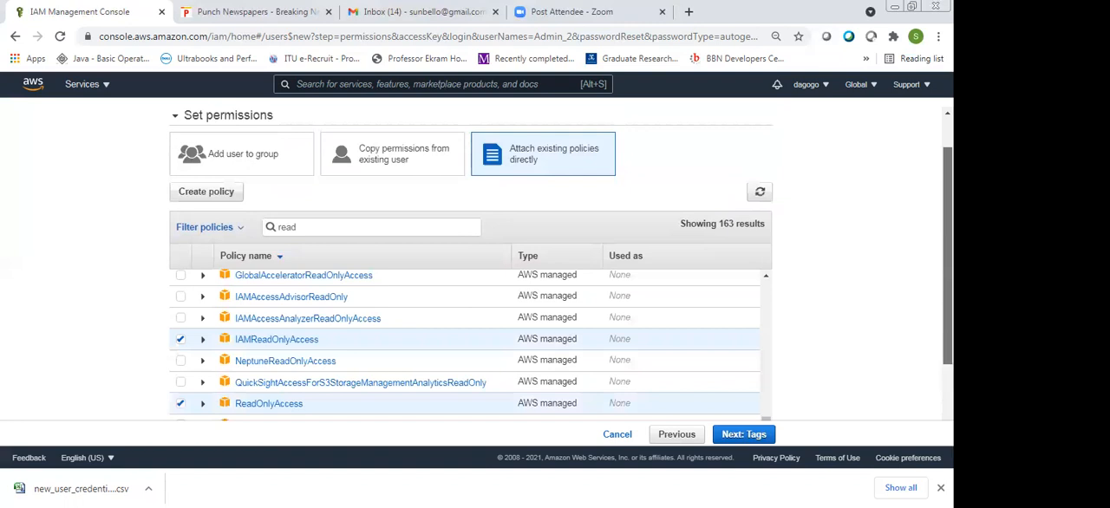
left_click_drag(947, 262, 947, 264)
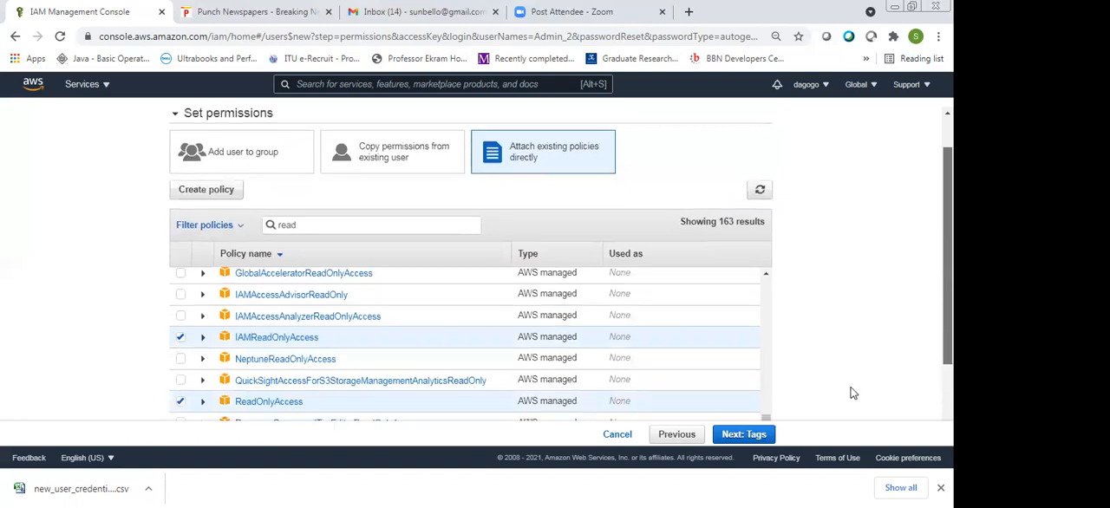
left_click_drag(852, 392, 815, 396)
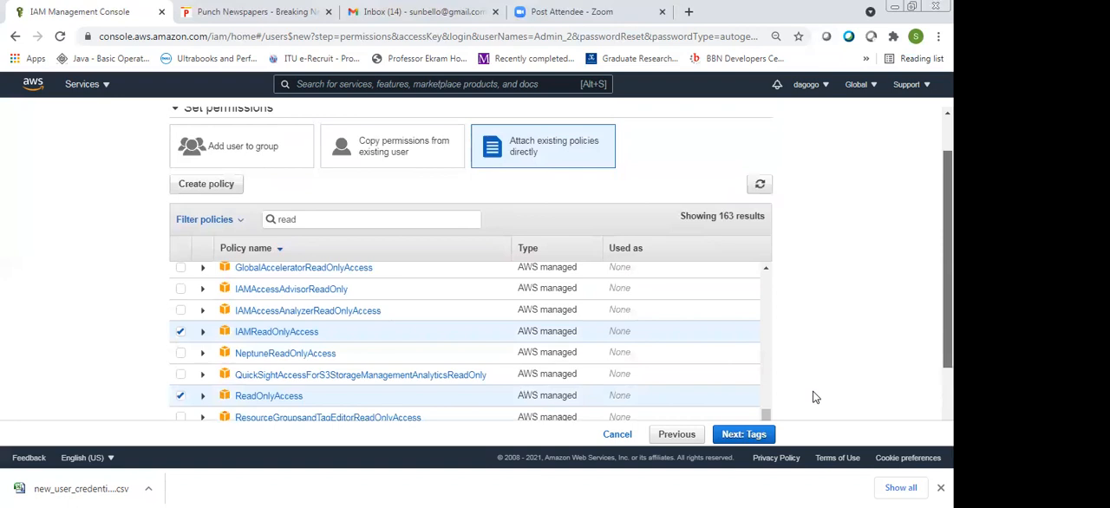
scroll(813, 397, "down", 1)
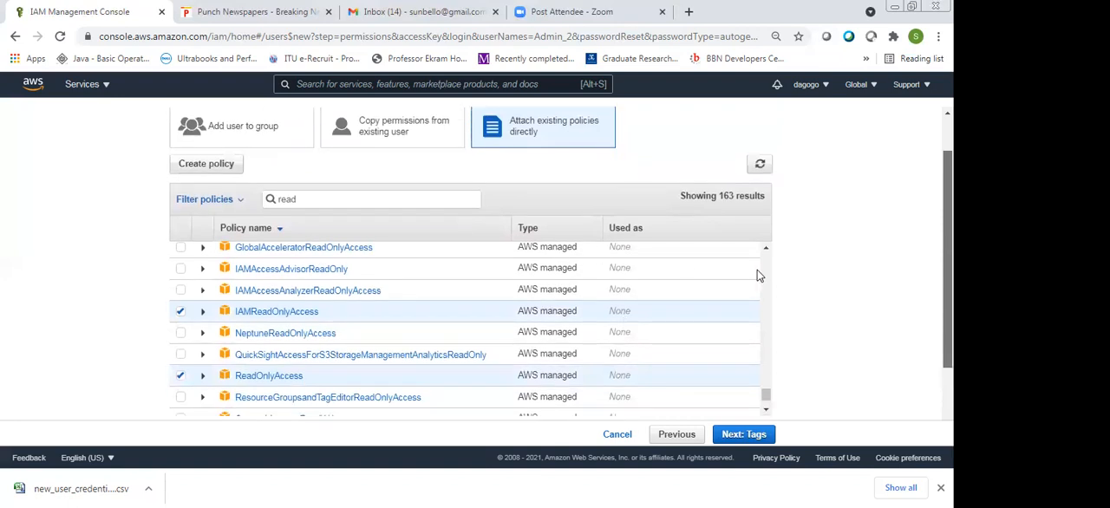
scroll(757, 269, "down", 3)
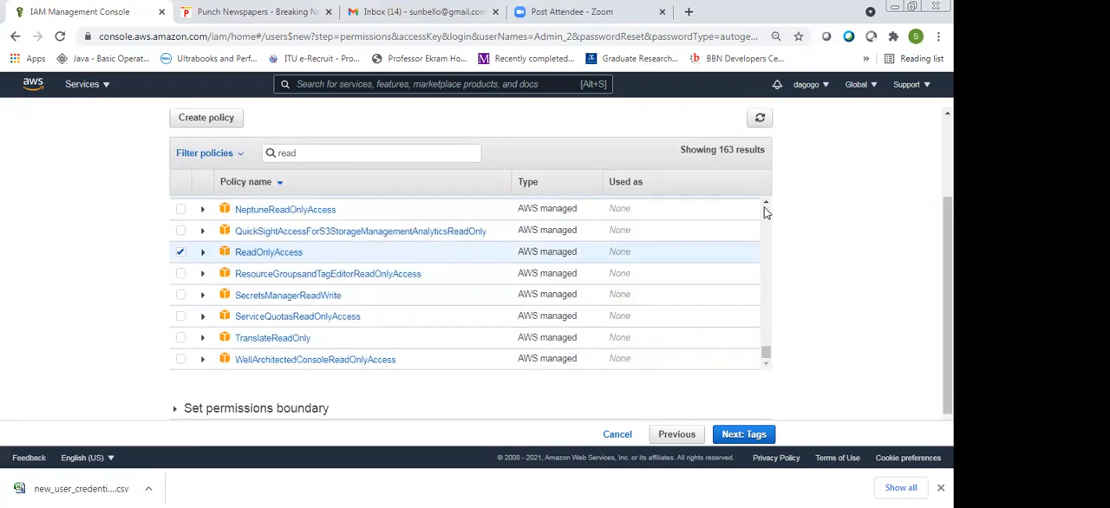
left_click(765, 204)
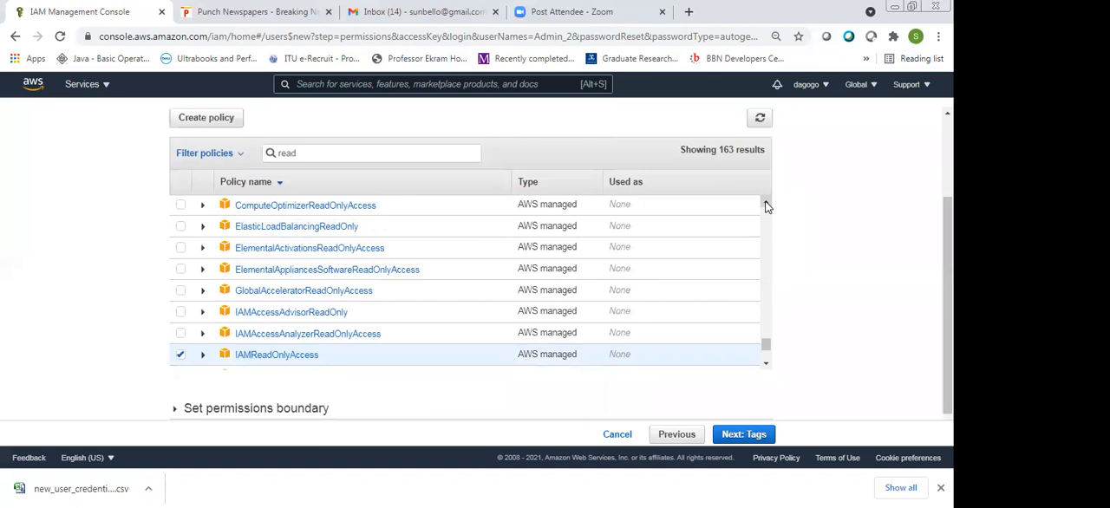
left_click(765, 205)
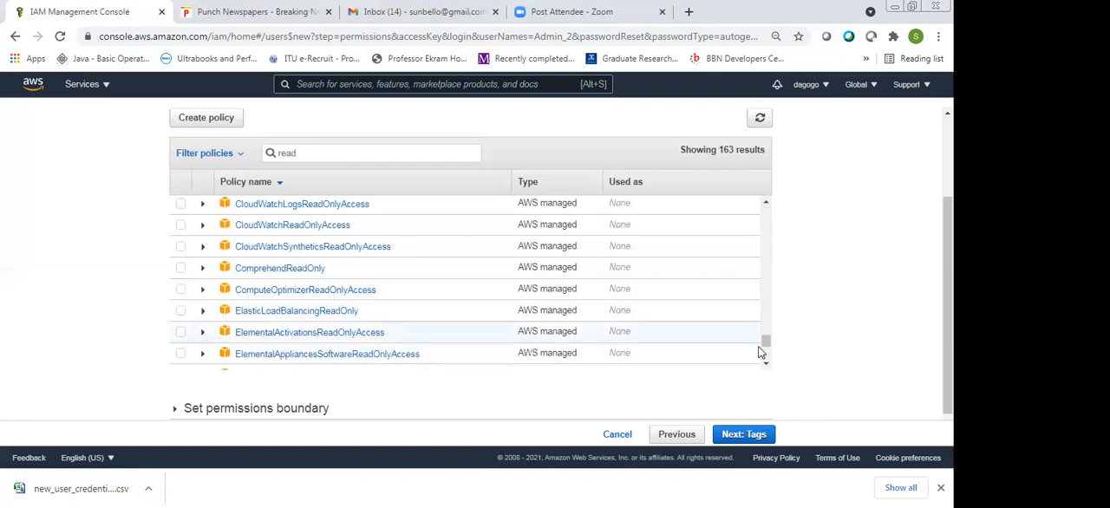
scroll(762, 348, "down", 1)
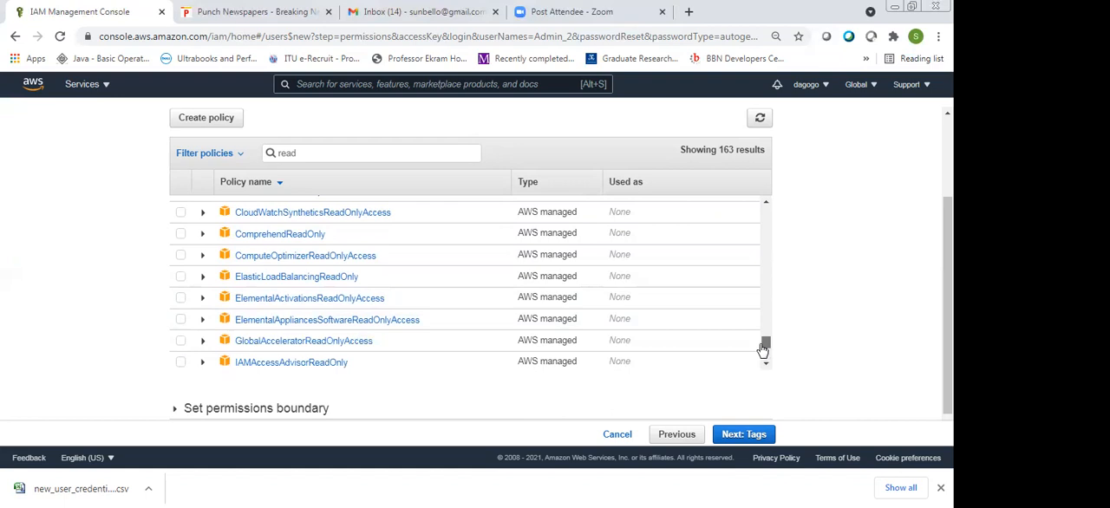
scroll(762, 349, "down", 4)
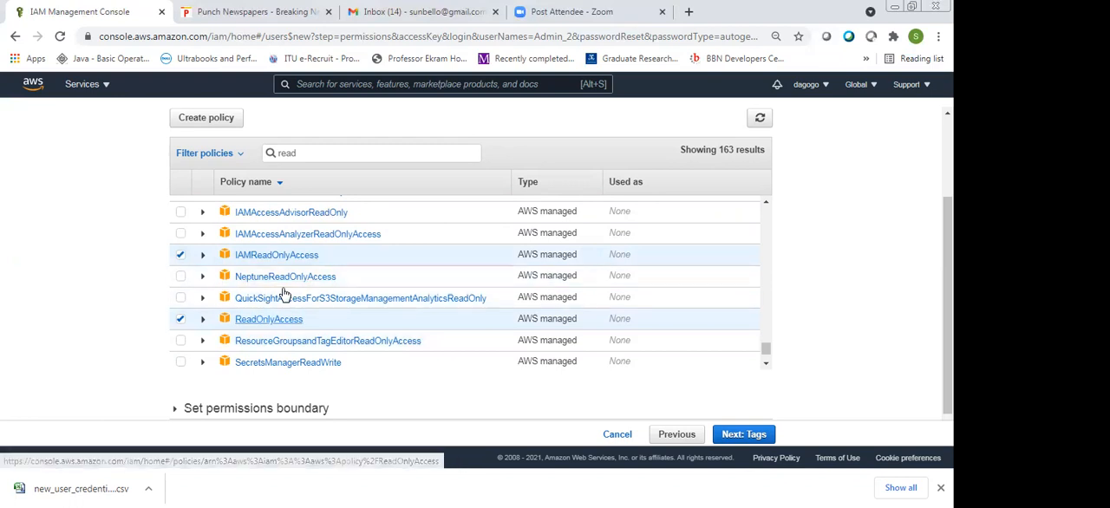
scroll(284, 293, "up", 2)
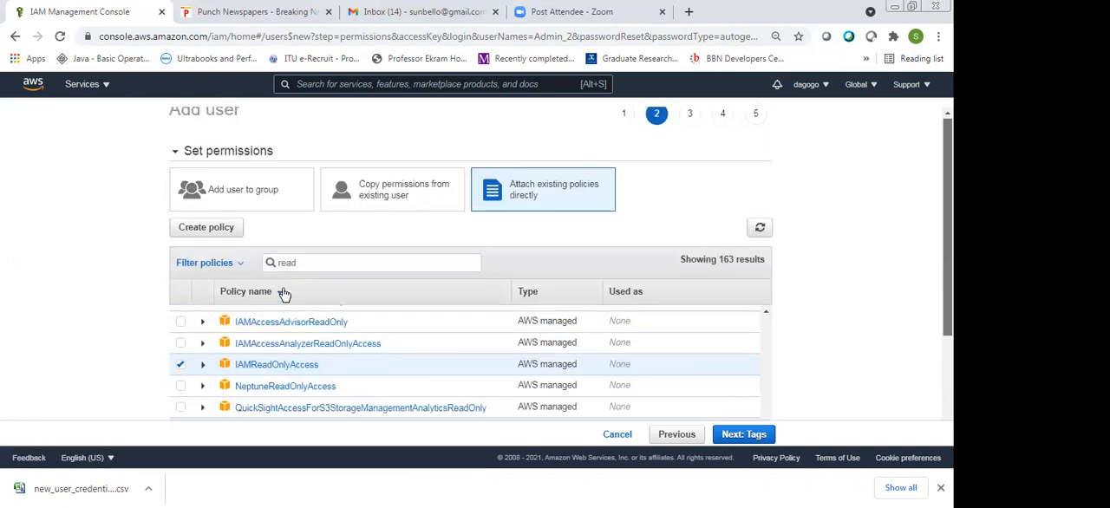
scroll(266, 277, "down", 1)
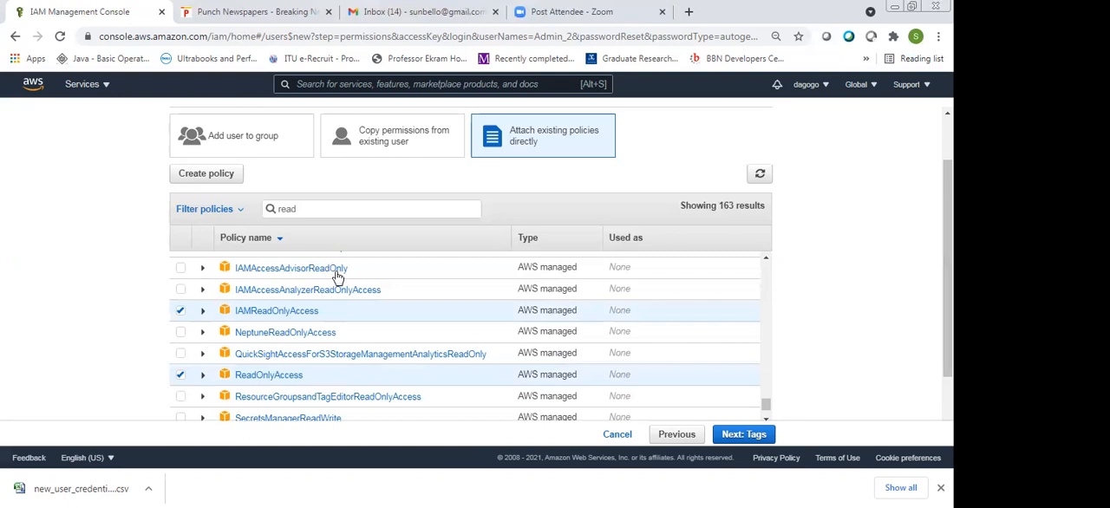
Expand the IAMAccessAdvisorReadOnly policy to read its description, collapse it, and check which read policies are selected
left_click(203, 269)
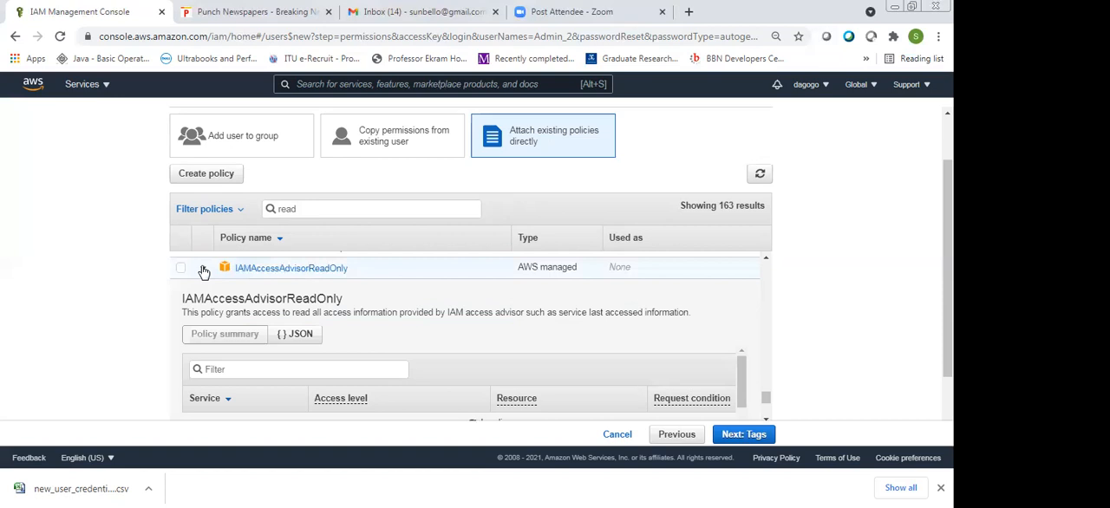
left_click(203, 271)
scroll(681, 355, "down", 1)
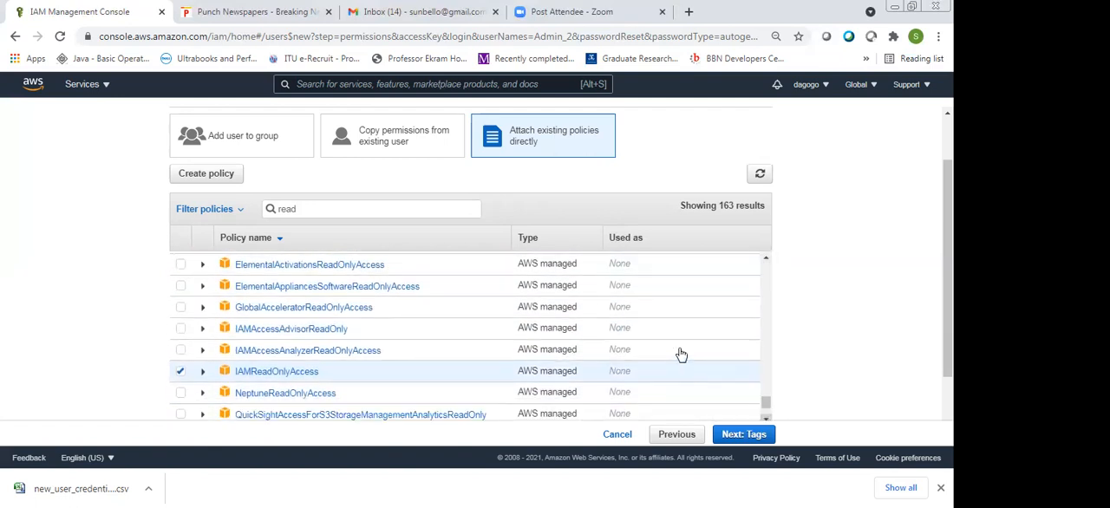
scroll(681, 355, "down", 1)
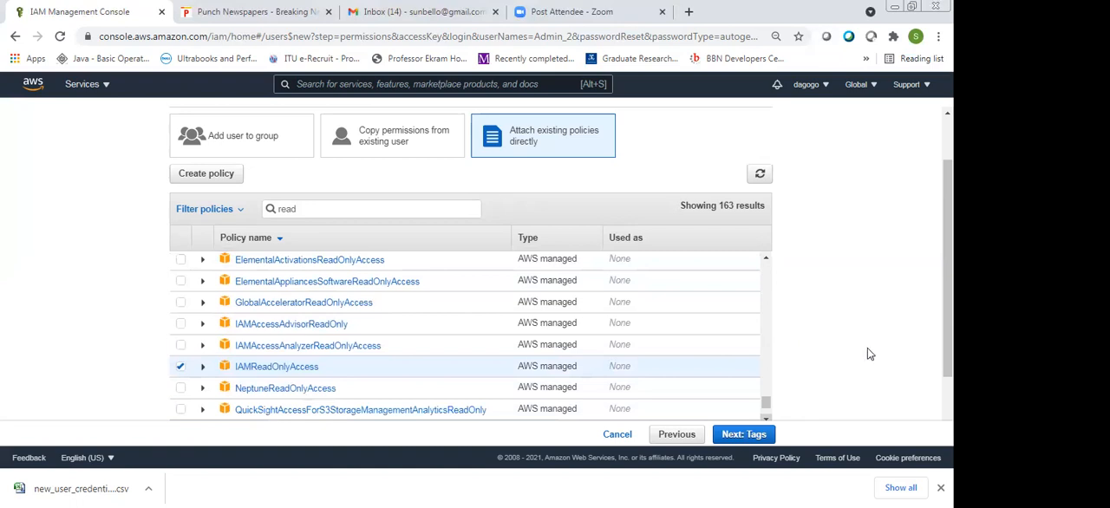
scroll(867, 350, "down", 1)
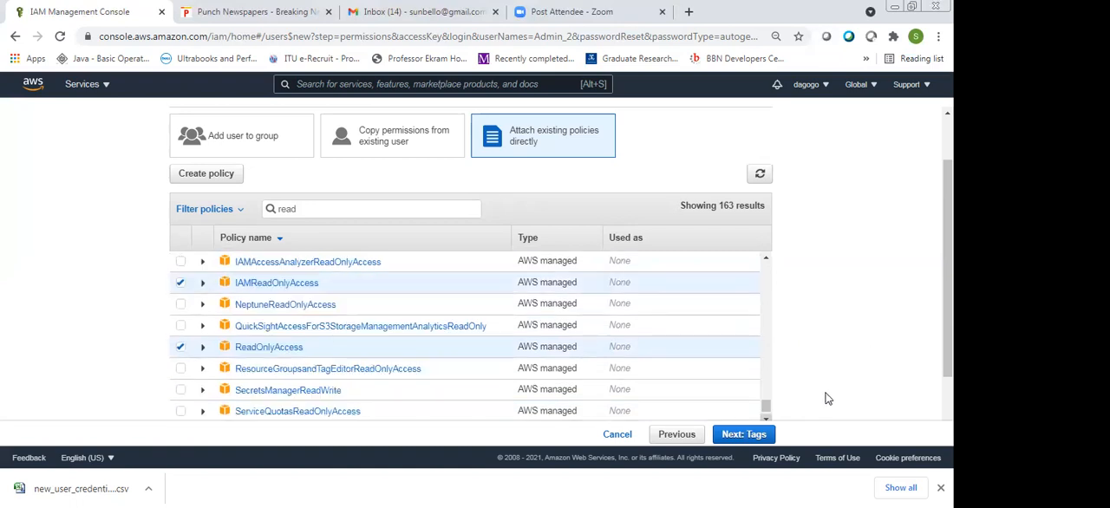
Continue to the tags, add one with key name and value Read_only, and open the review of Admin_2
left_click(739, 438)
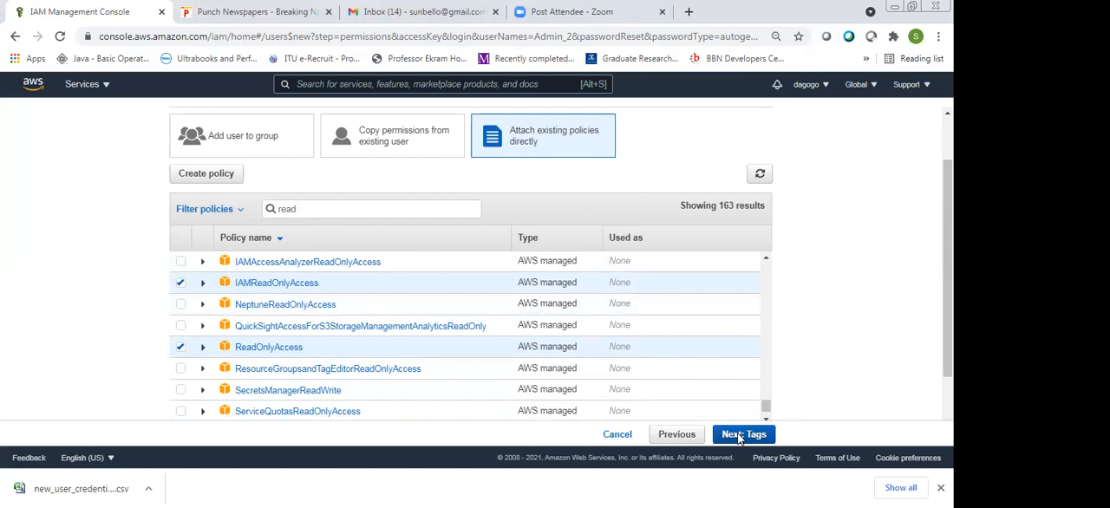
left_click(740, 438)
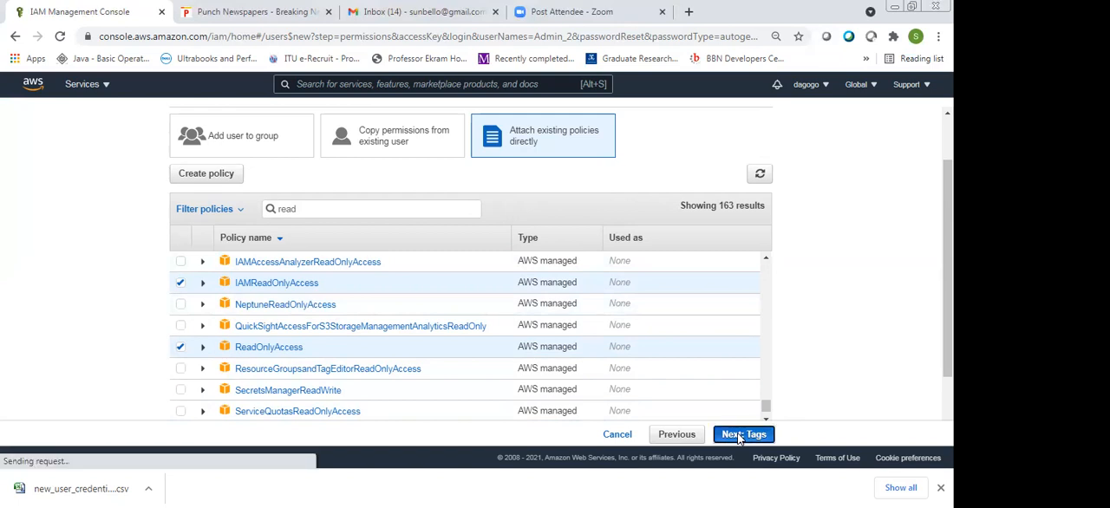
left_click(293, 243)
type("name")
key("Tab")
type("Re")
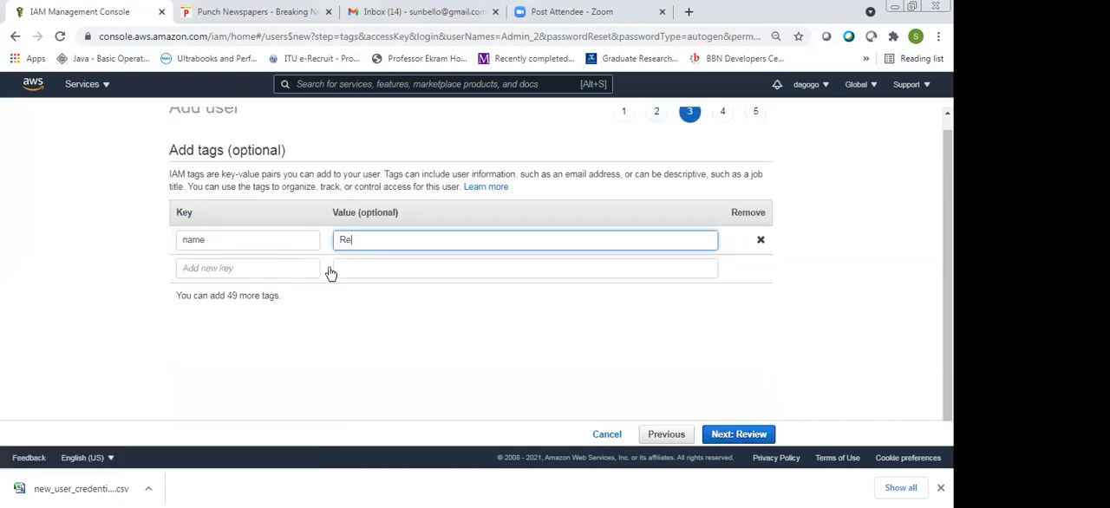
type("ad_only")
left_click(738, 433)
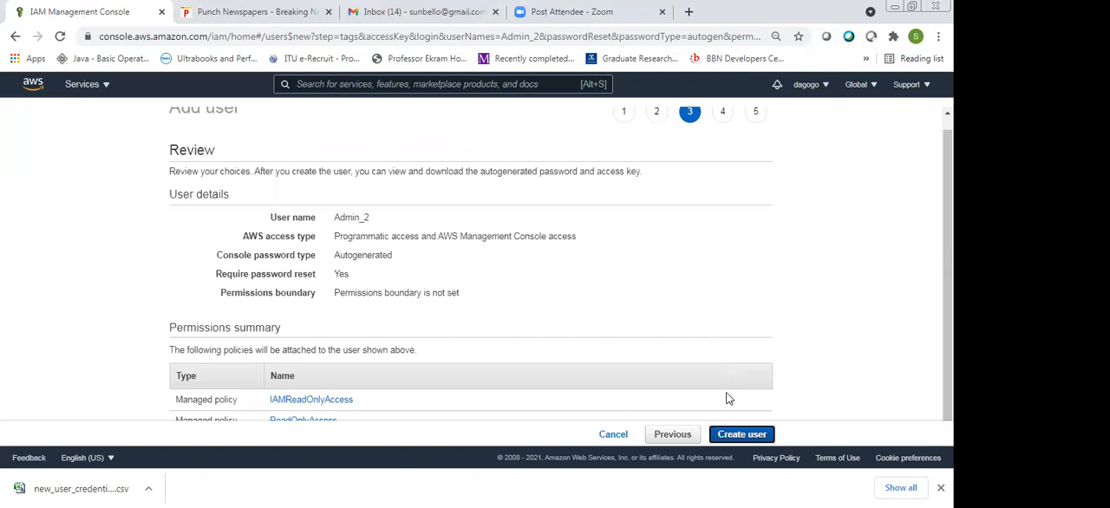
scroll(729, 398, "down", 2)
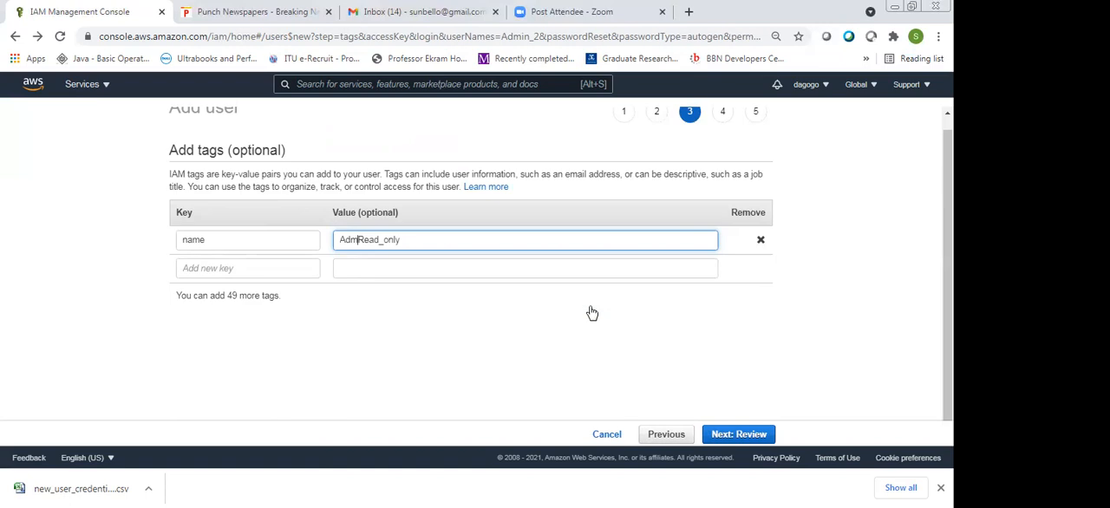
Go back to the tags, change the name tag's value to Admin_Read_only, and continue to the review
type("in_Read_only")
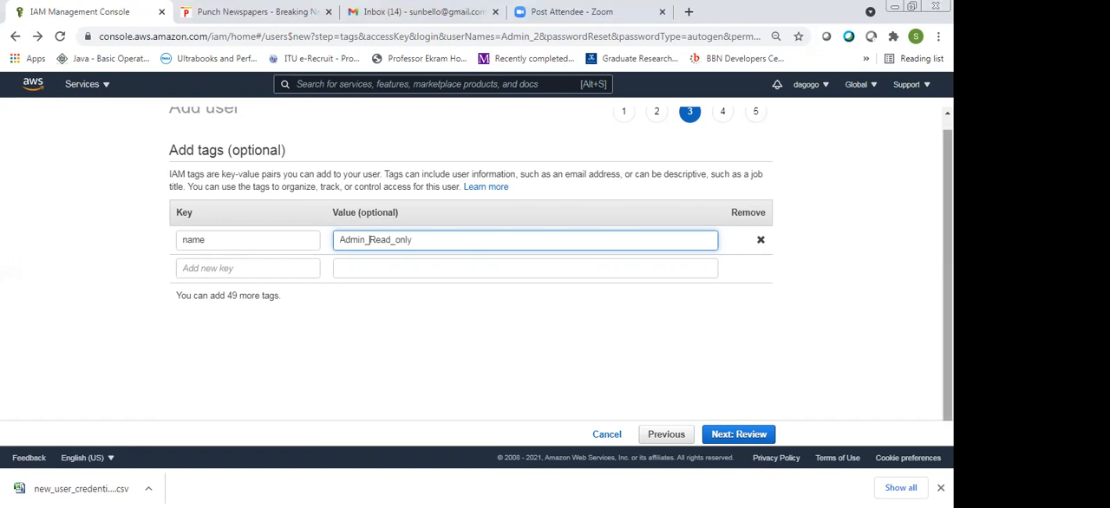
scroll(368, 239, "up", 1)
scroll(368, 239, "down", 1)
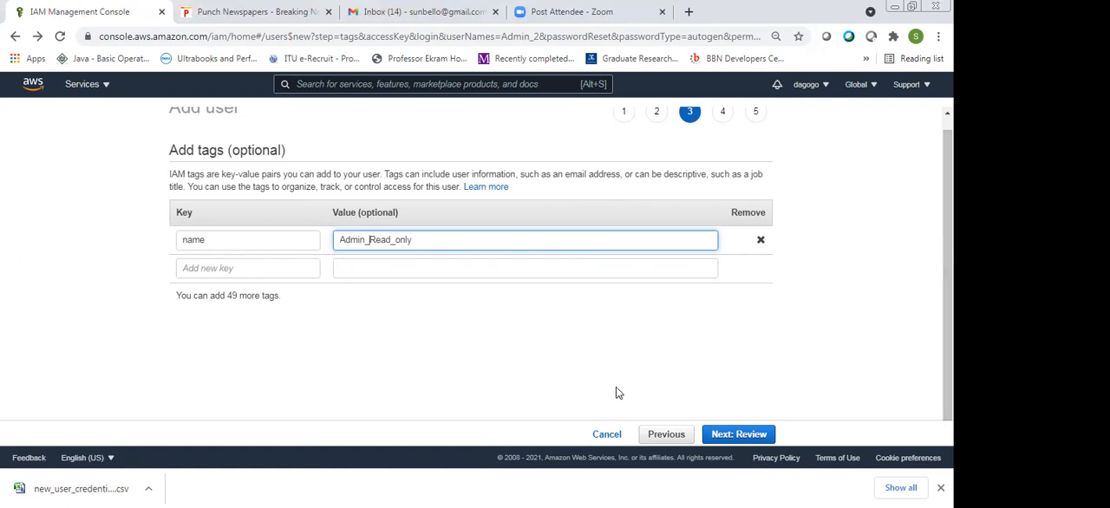
left_click(756, 439)
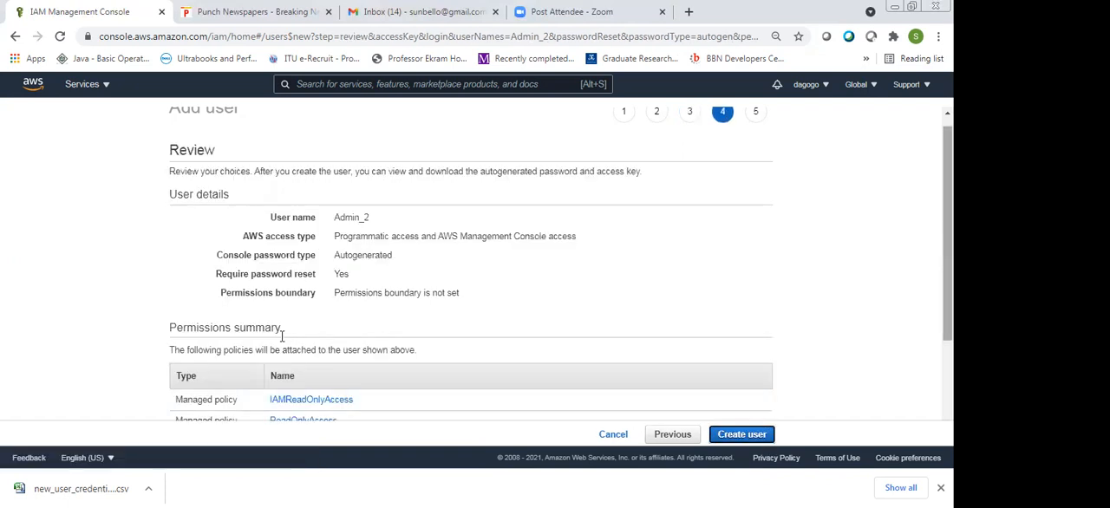
Check Admin_2's details, attached policies and tag in the review, and create the user
scroll(303, 334, "down", 1)
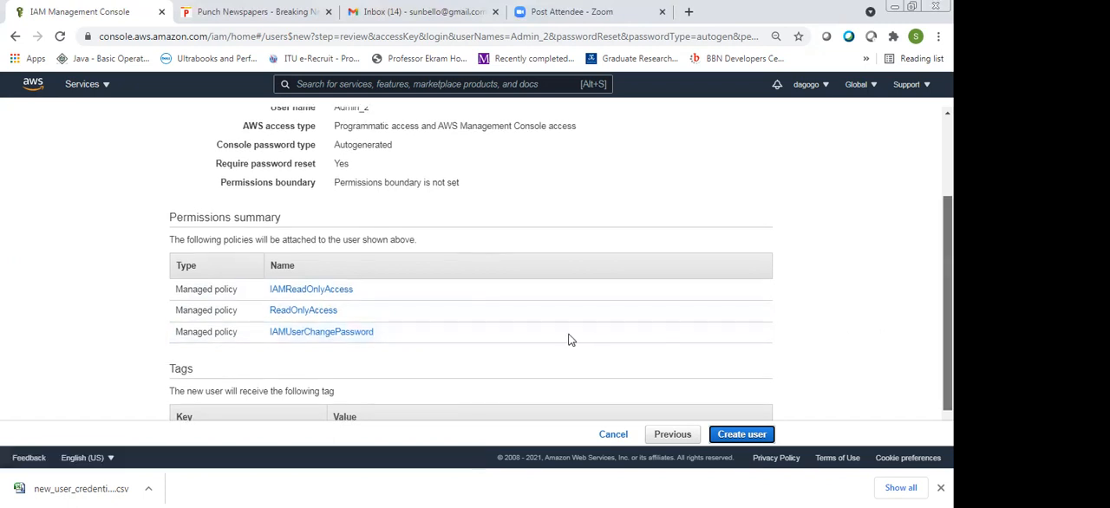
scroll(567, 339, "down", 1)
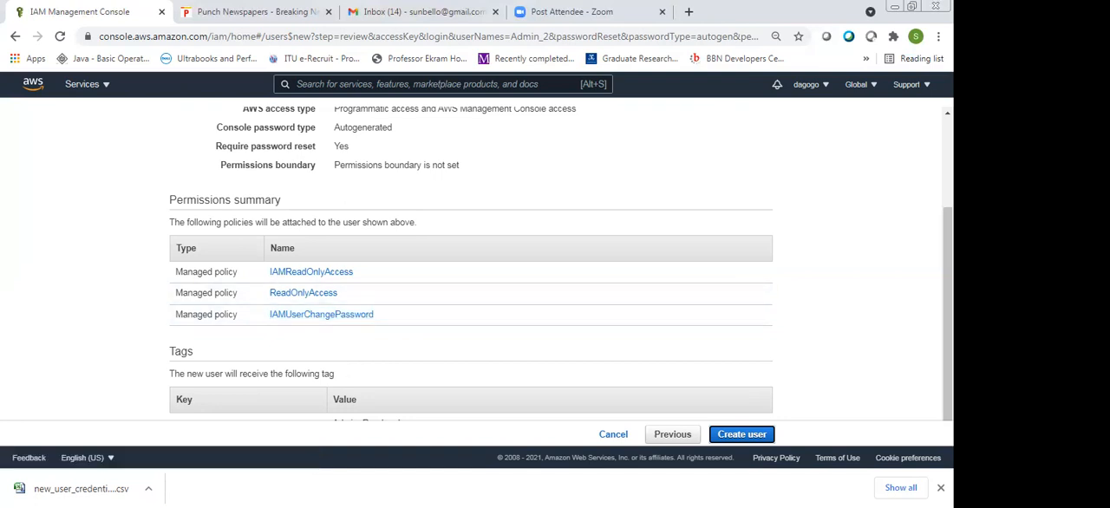
scroll(807, 416, "down", 1)
left_click(736, 434)
mouse_move(947, 313)
left_mouse_down()
mouse_move(947, 221)
mouse_move(947, 312)
left_mouse_up()
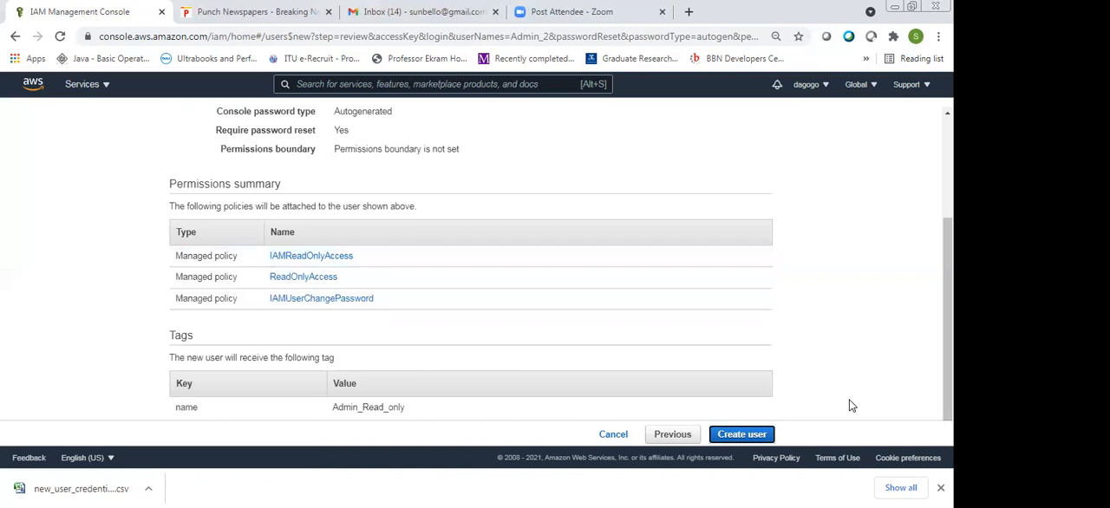
left_click(743, 437)
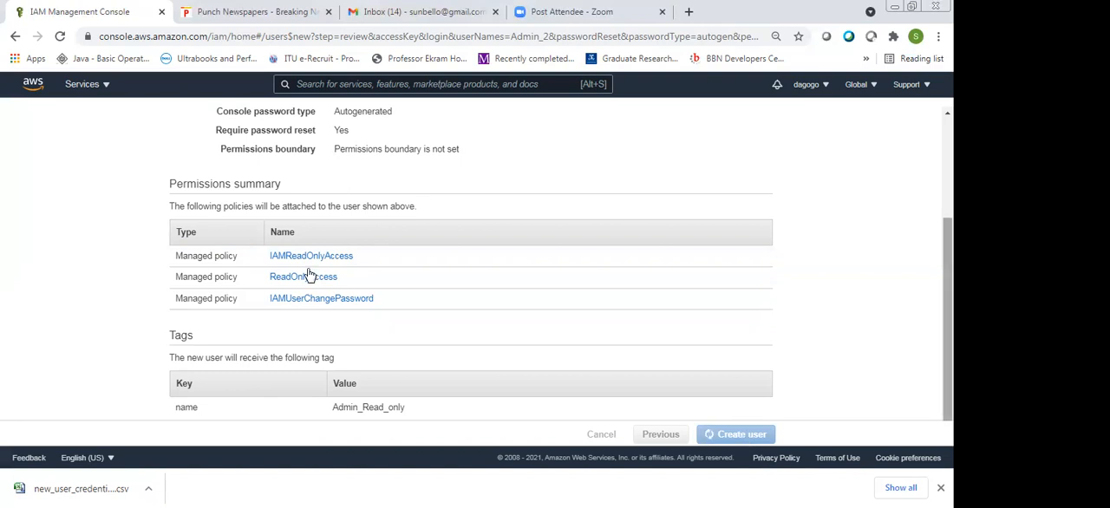
scroll(308, 278, "up", 1)
scroll(333, 255, "down", 1)
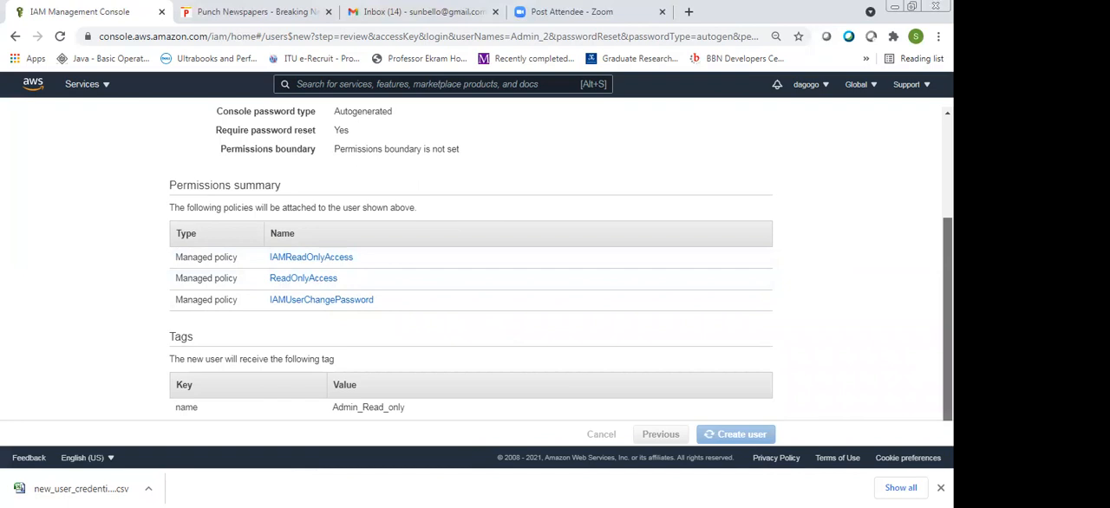
mouse_move(948, 319)
left_mouse_down()
mouse_move(948, 218)
mouse_move(949, 313)
left_mouse_up()
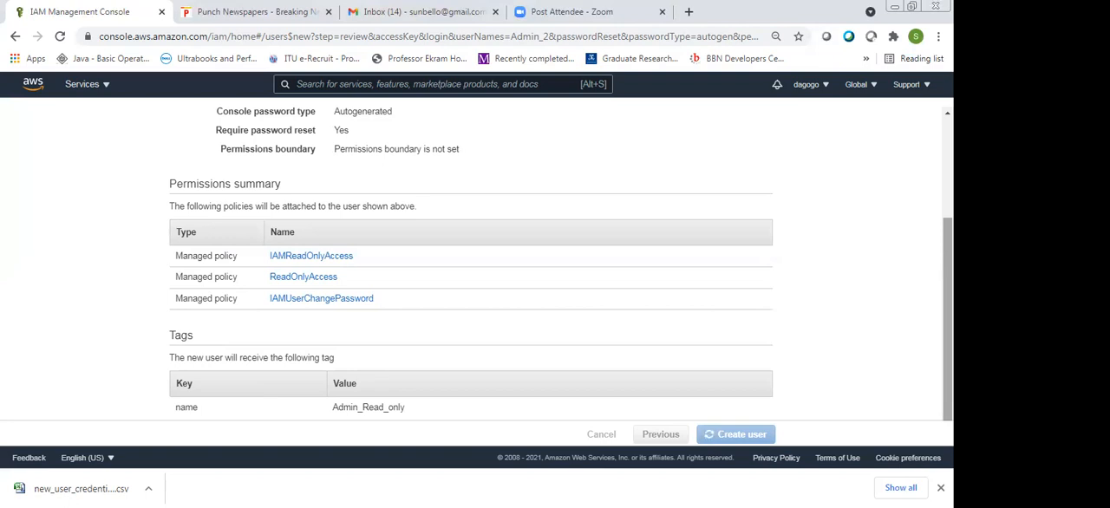
scroll(470, 260, "up", 3)
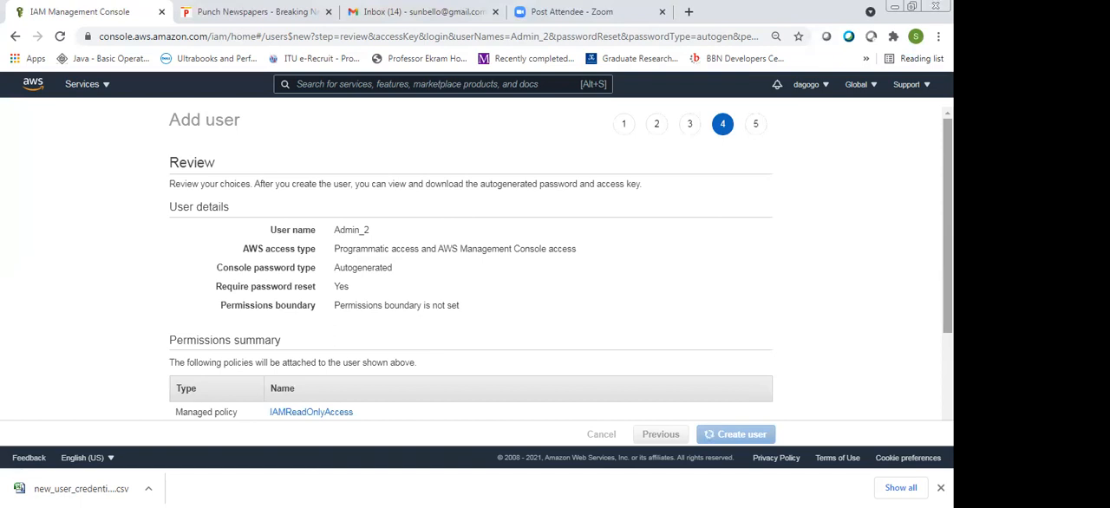
scroll(471, 261, "down", 3)
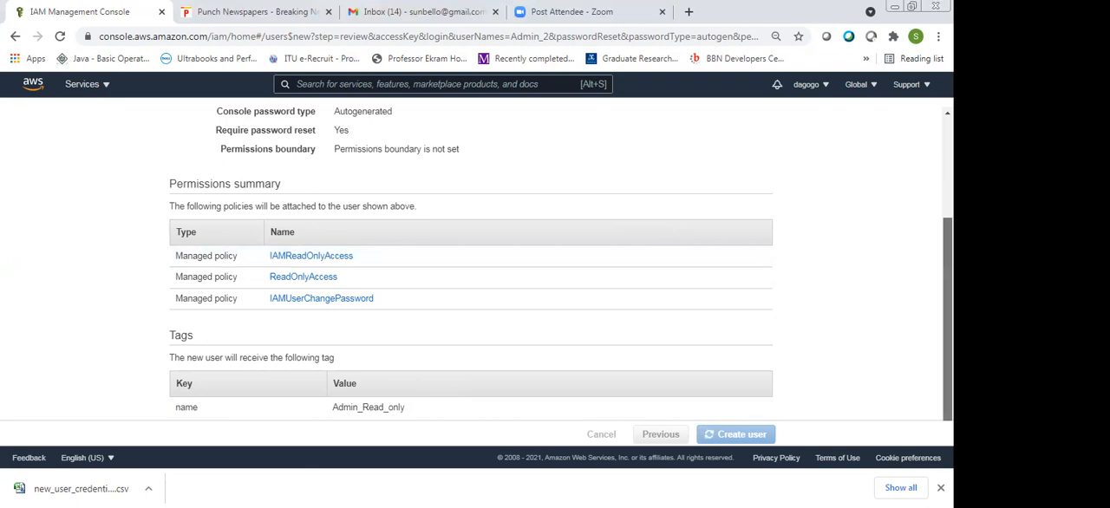
scroll(471, 260, "up", 2)
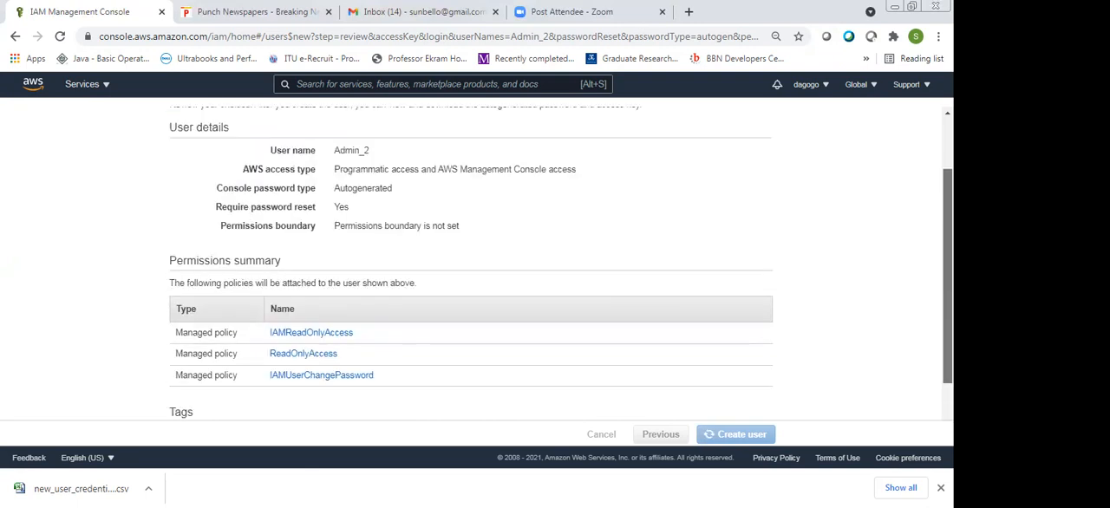
scroll(470, 298, "up", 1)
scroll(471, 298, "down", 3)
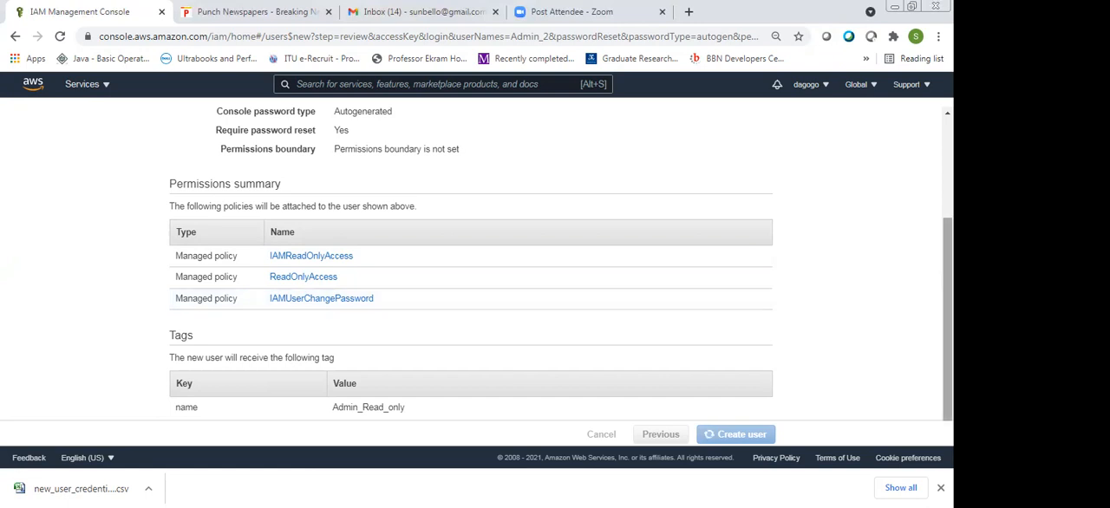
scroll(742, 301, "up", 2)
scroll(559, 264, "up", 2)
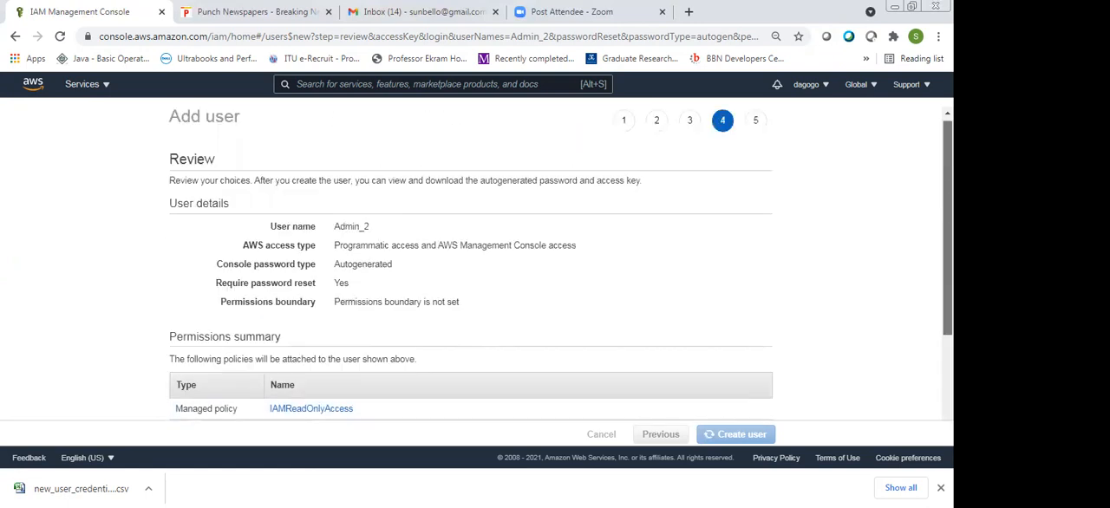
scroll(559, 264, "down", 4)
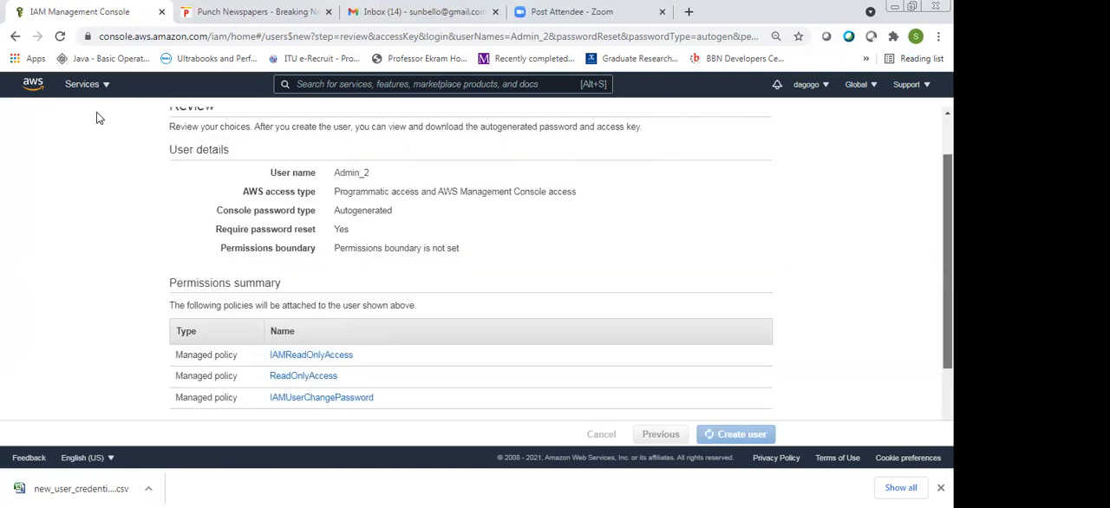
scroll(97, 118, "up", 1)
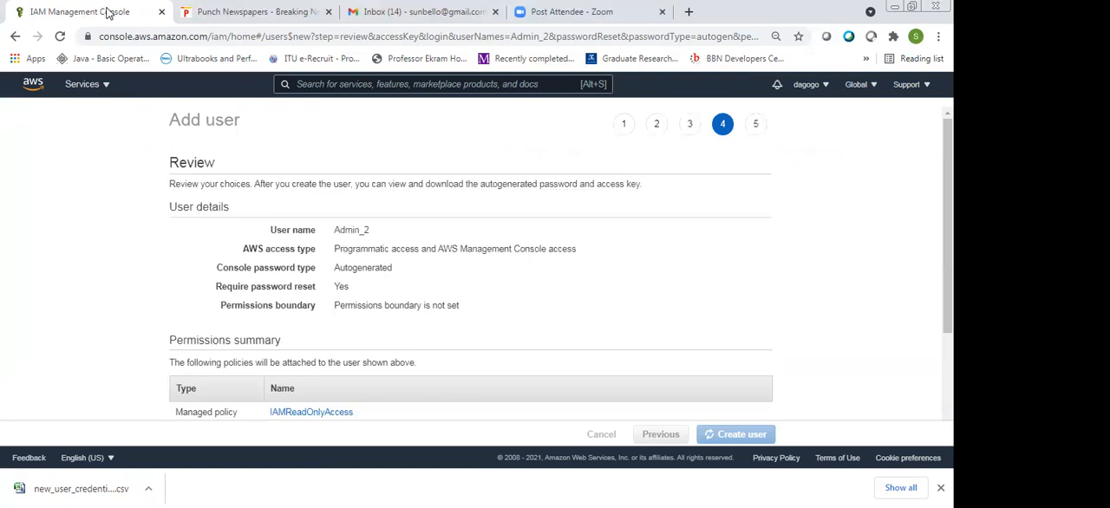
Open the IAM console in a second browser tab and start adding another user there
left_click(88, 84)
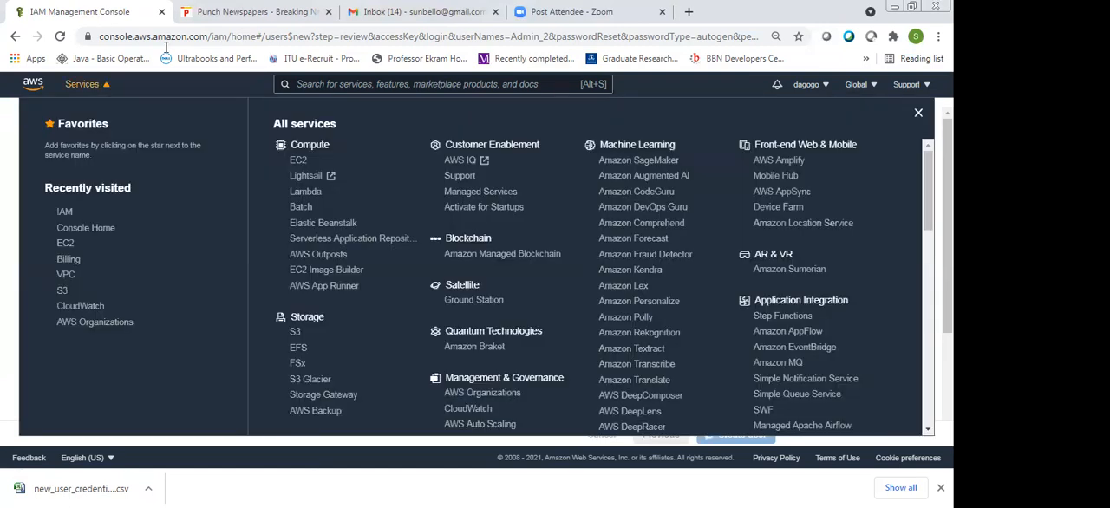
left_click(465, 176)
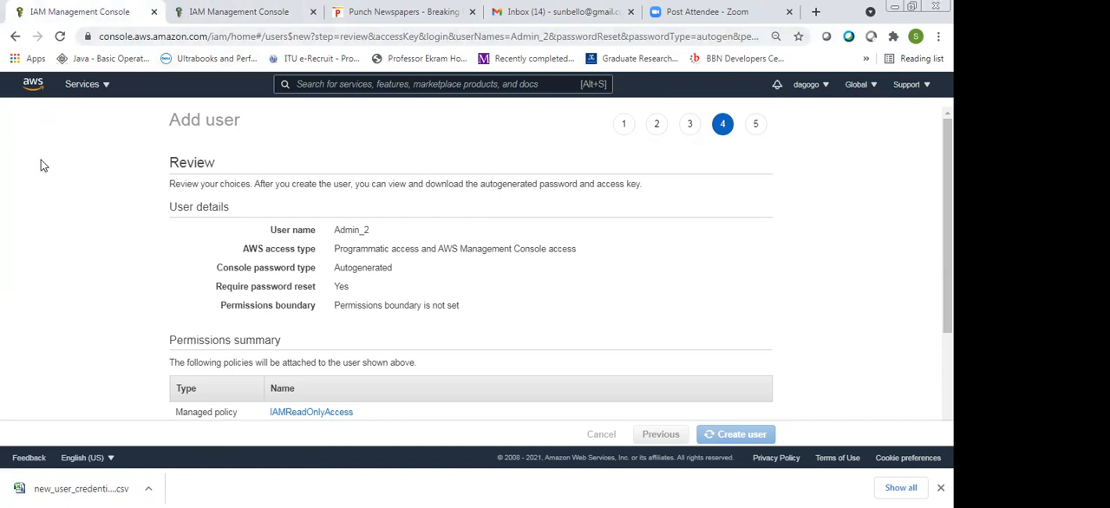
triple_click(52, 105)
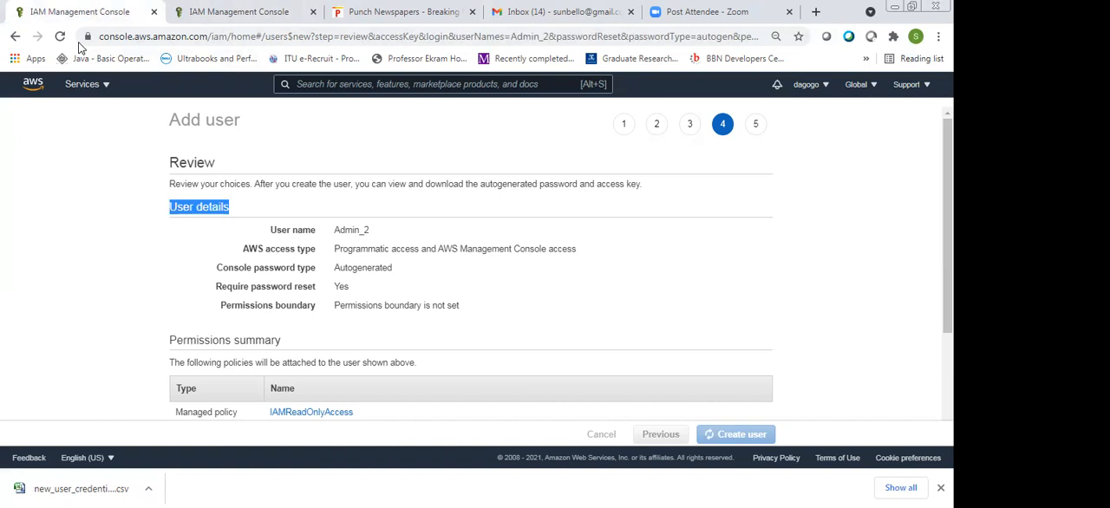
left_click(239, 12)
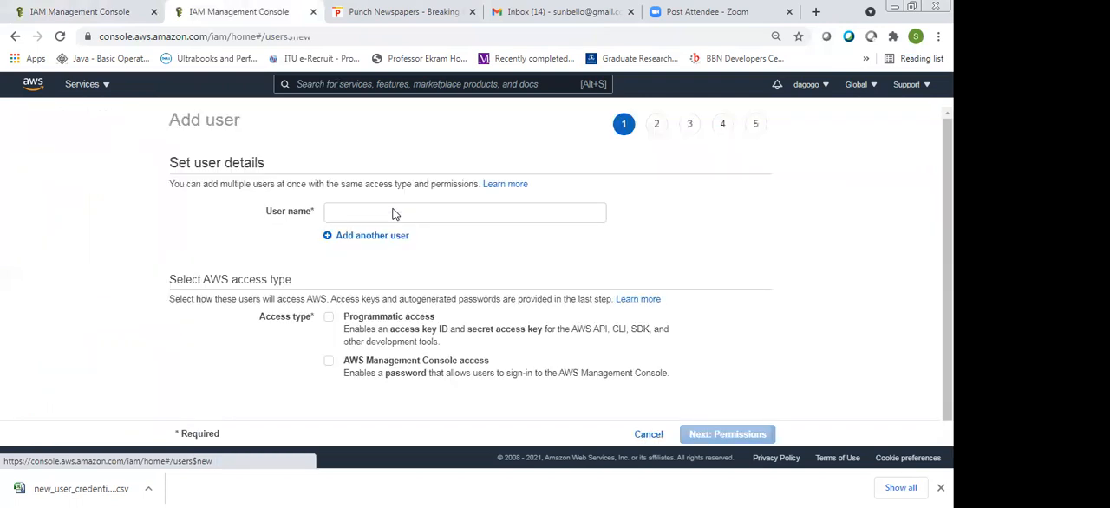
Name the new user Admin_3 with programmatic and console access, and choose to attach existing policies directly
left_click(392, 213)
type("Admin")
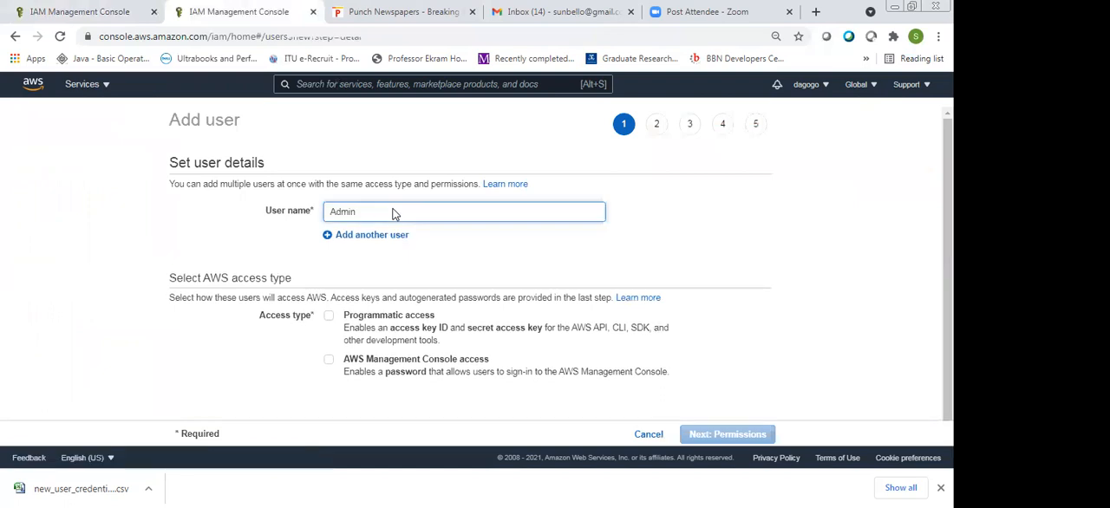
type("_3")
left_click(328, 315)
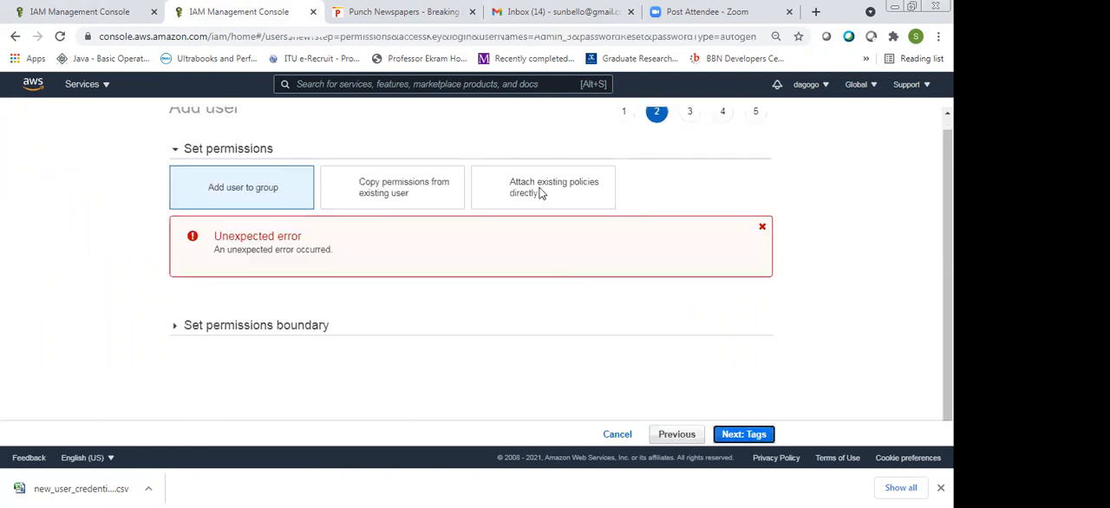
left_click(539, 193)
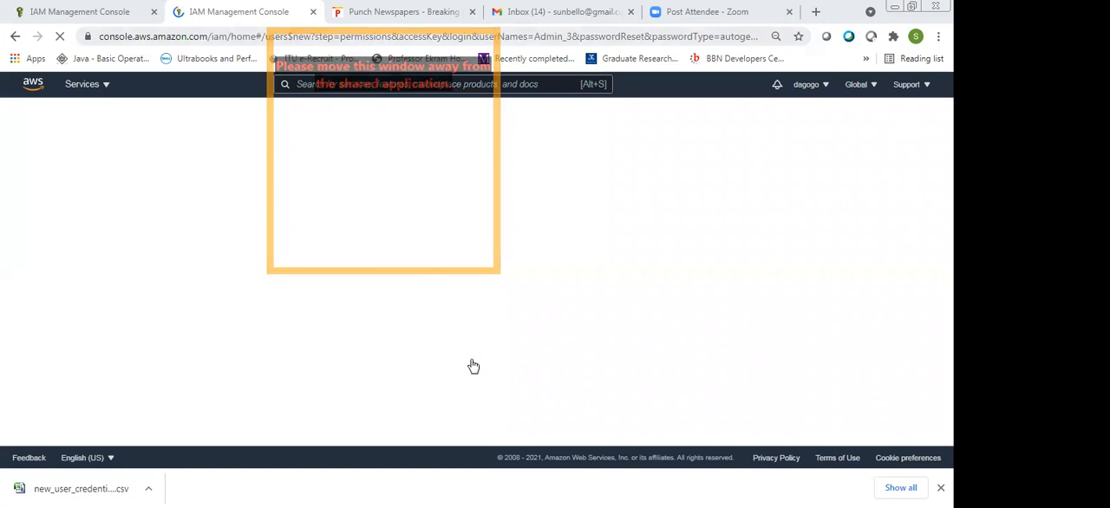
left_click_drag(369, 37, 365, 37)
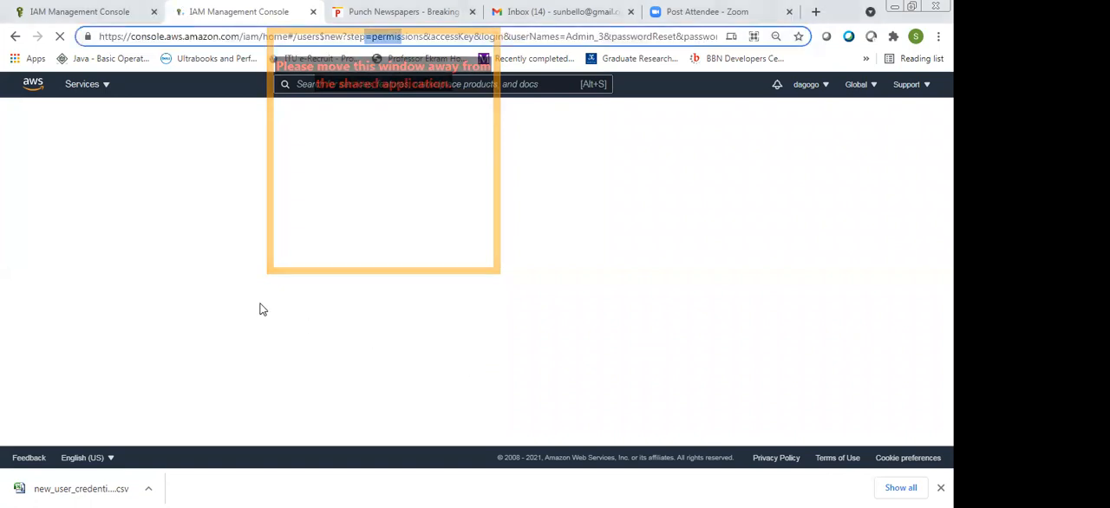
Return to the tab with Admin_2, download the user's credentials as a CSV file, and switch back to Admin_3's permissions
left_click(66, 11)
left_click(217, 283)
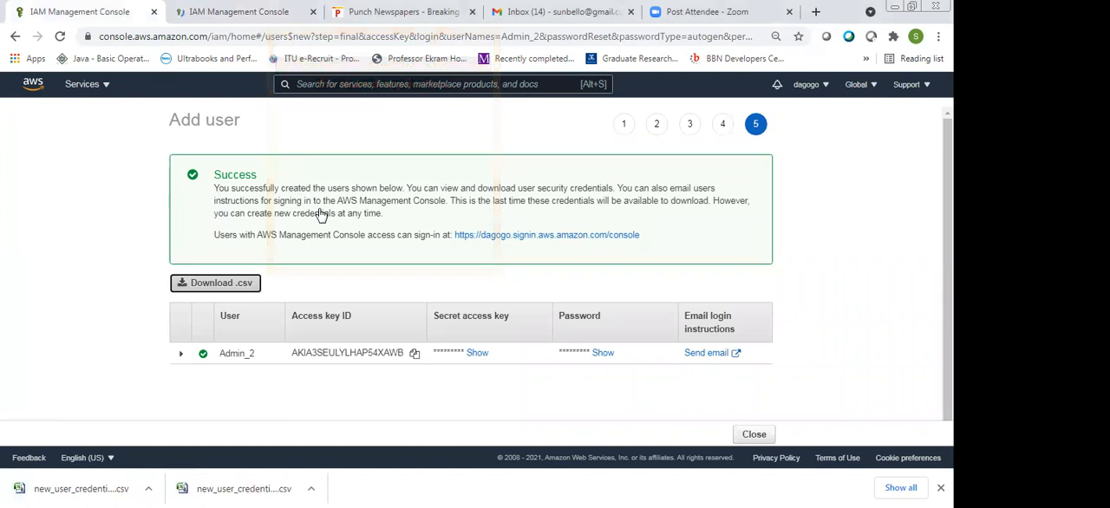
left_click(295, 14)
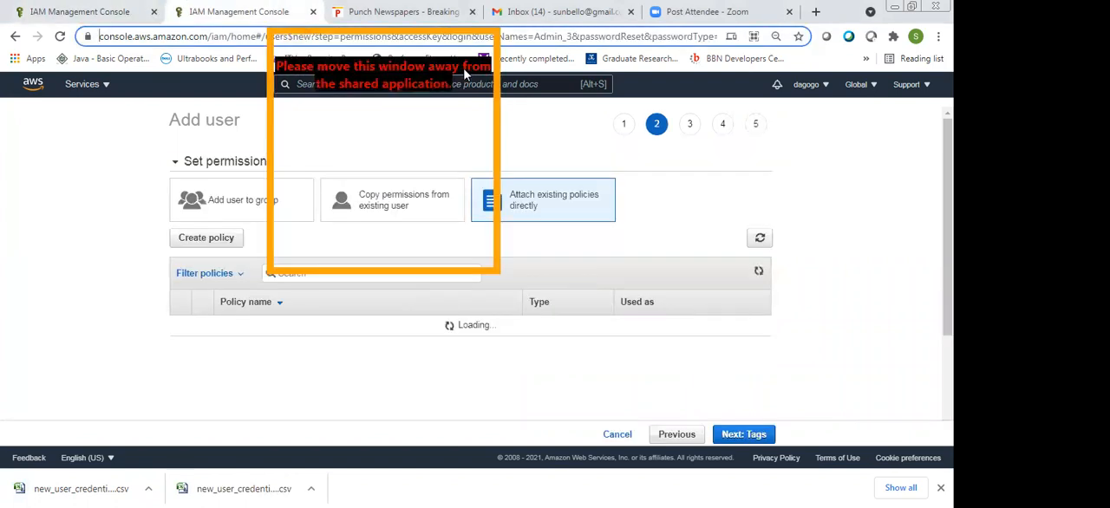
Return to the tab with Admin_3's permissions and search the existing policies for "create"
double_click(397, 109)
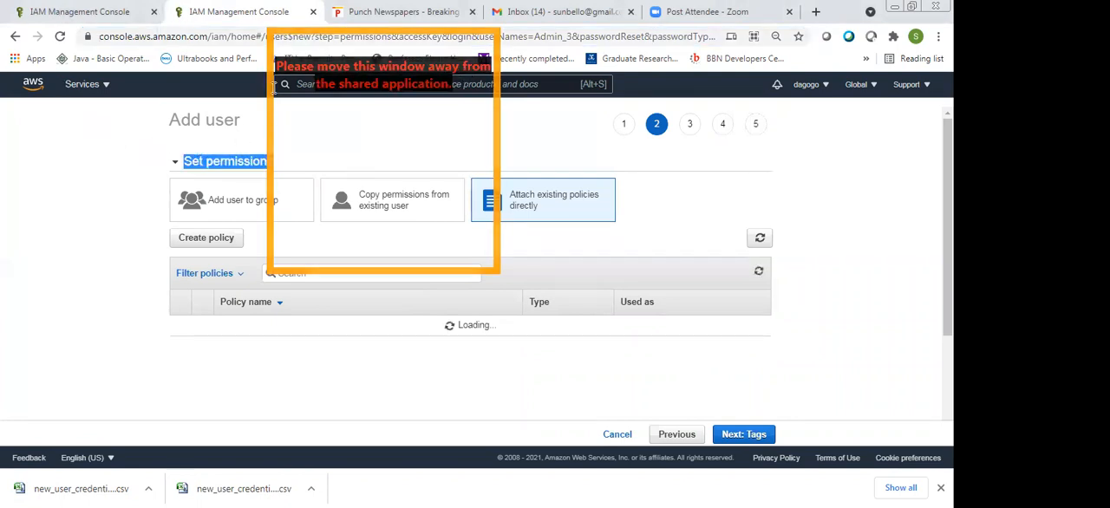
left_click(199, 13)
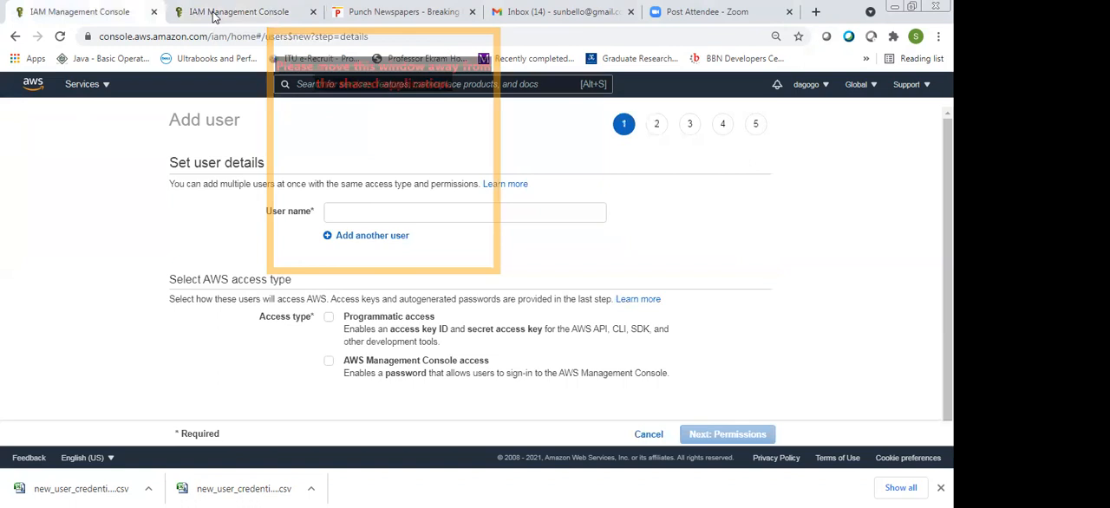
left_click(215, 16)
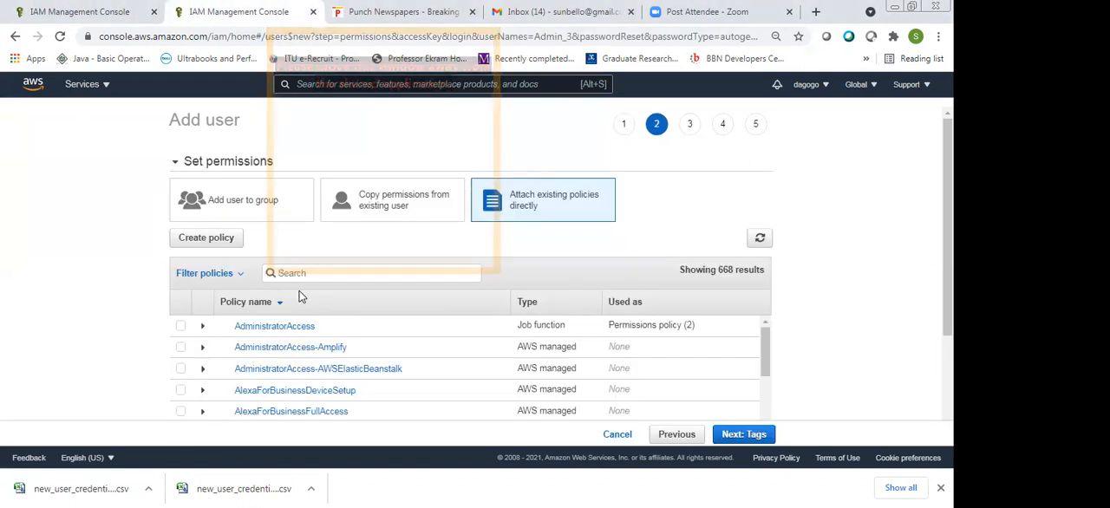
type("creat")
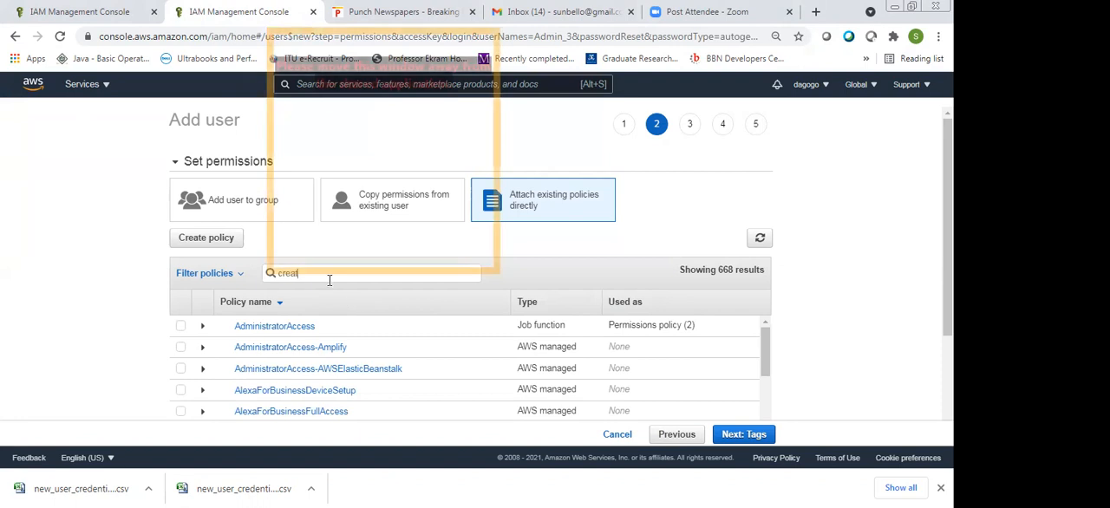
type("e")
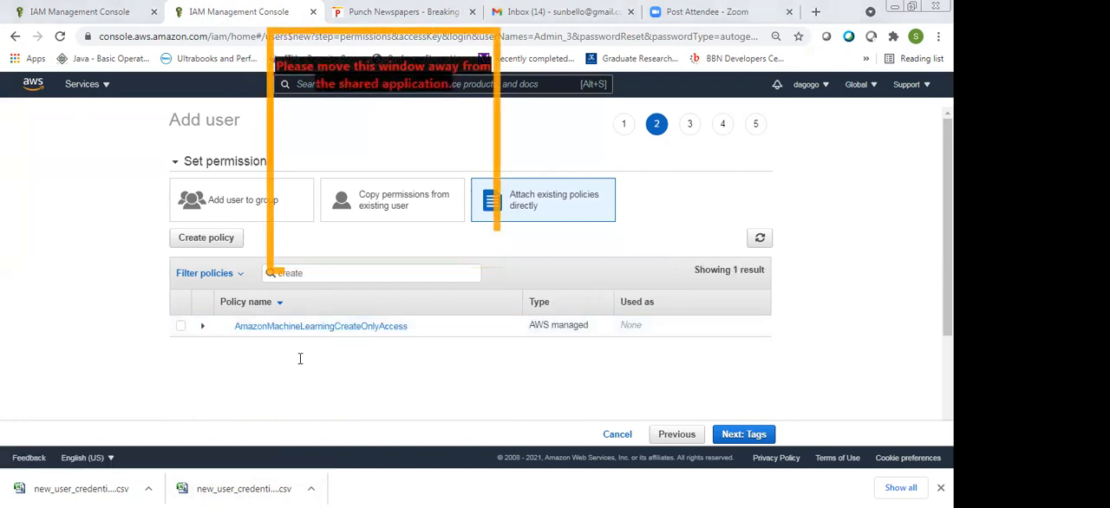
Replace the policy search term with "list"
key("BackSpace")
key("BackSpace")
key("BackSpace")
key("BackSpace")
key("BackSpace")
key("BackSpace")
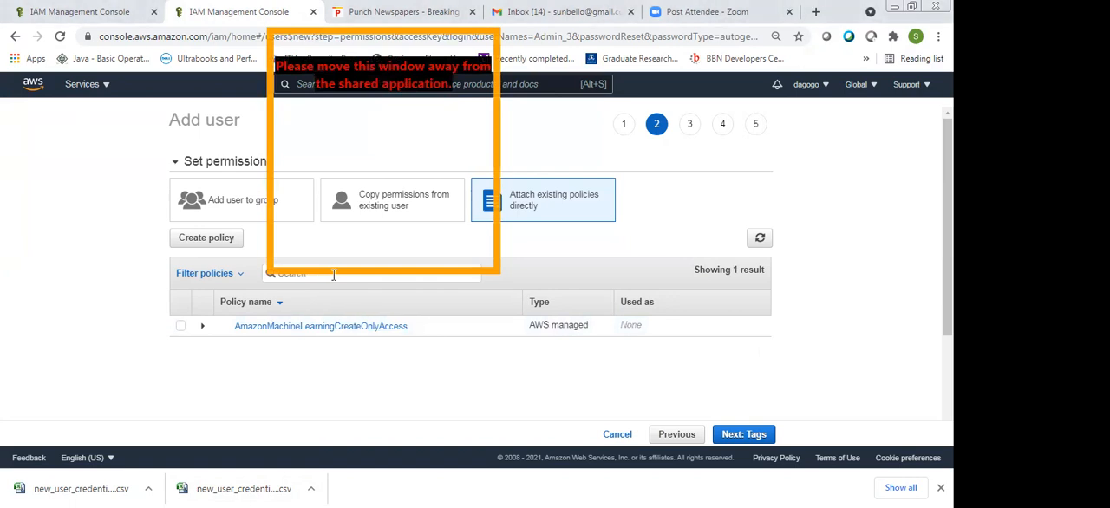
type("list")
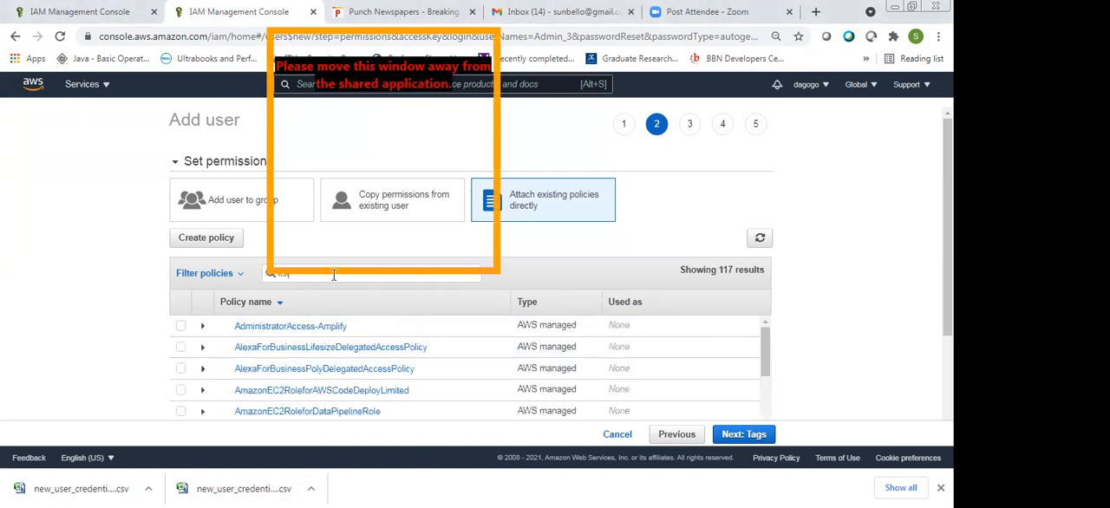
Search the policies for "iam" and look through the matching IAM policies
key("BackSpace")
key("BackSpace")
key("BackSpace")
key("BackSpace")
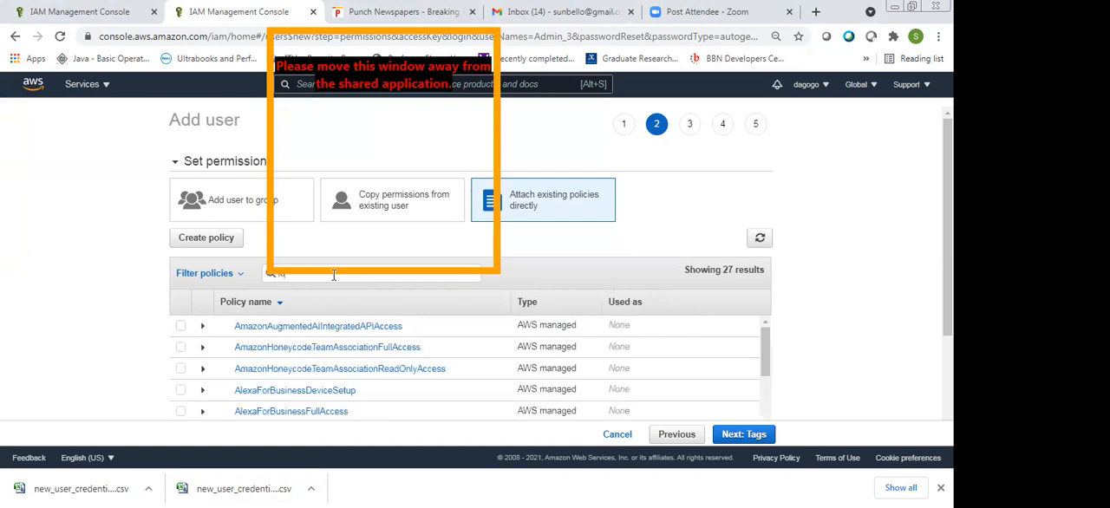
type("iam")
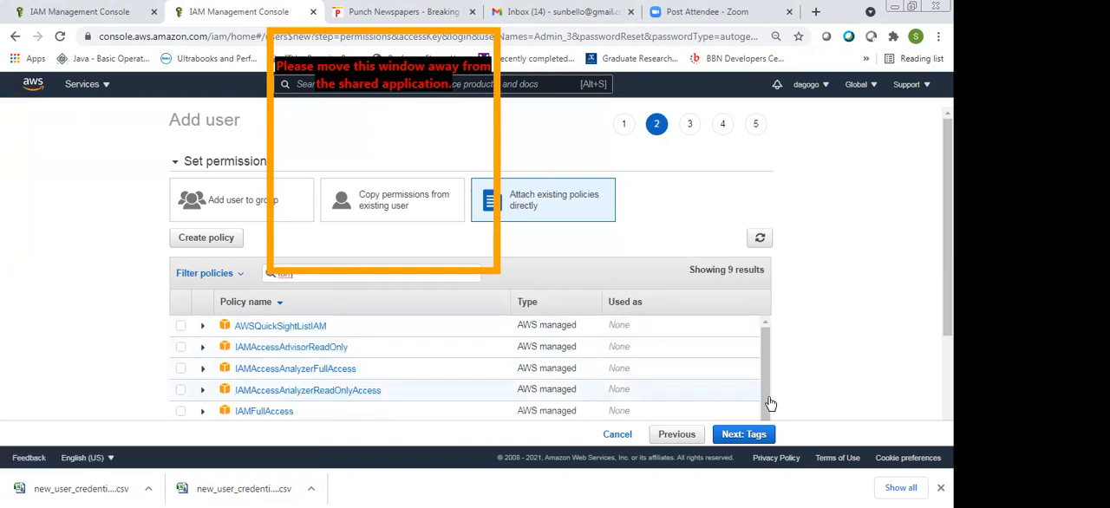
scroll(770, 421, "down", 1)
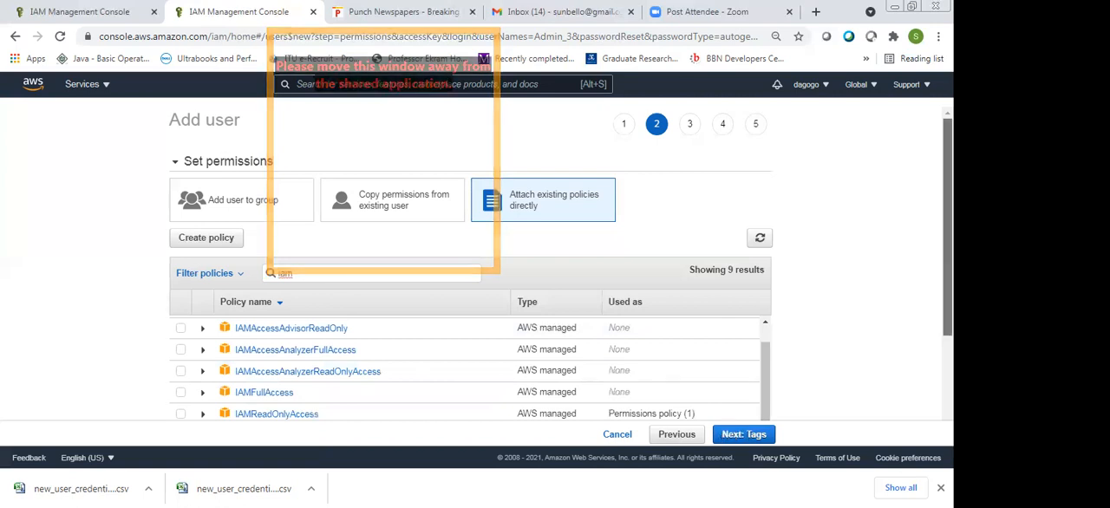
left_click_drag(946, 260, 947, 261)
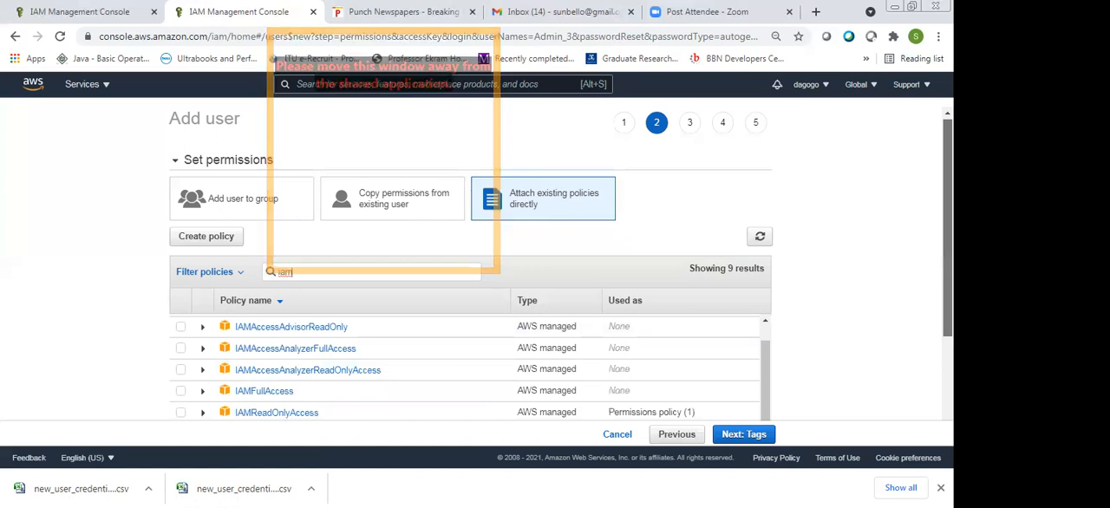
scroll(468, 303, "down", 2)
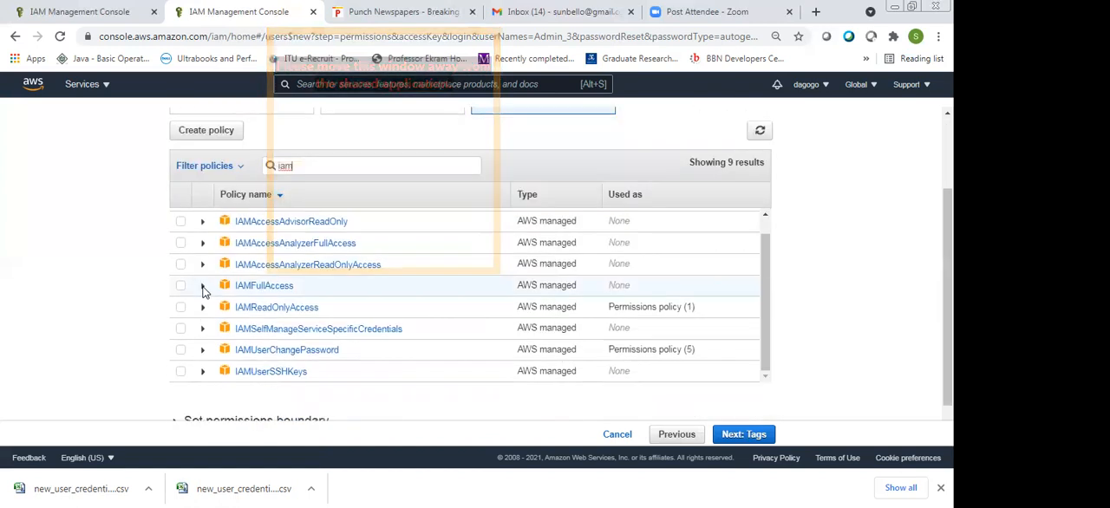
Expand the IAMUserChangePassword policy and read its description
left_click(203, 284)
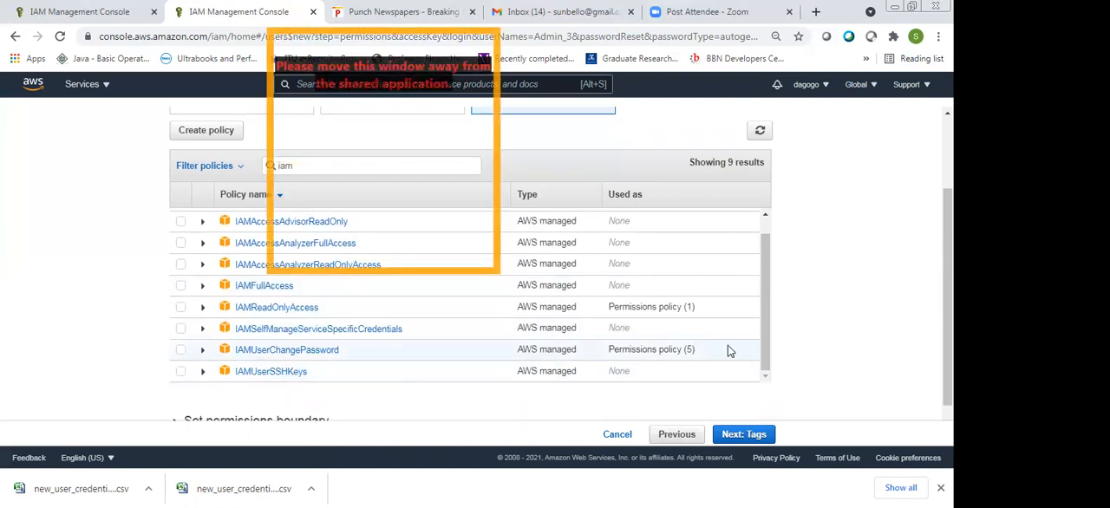
left_click_drag(769, 311, 757, 330)
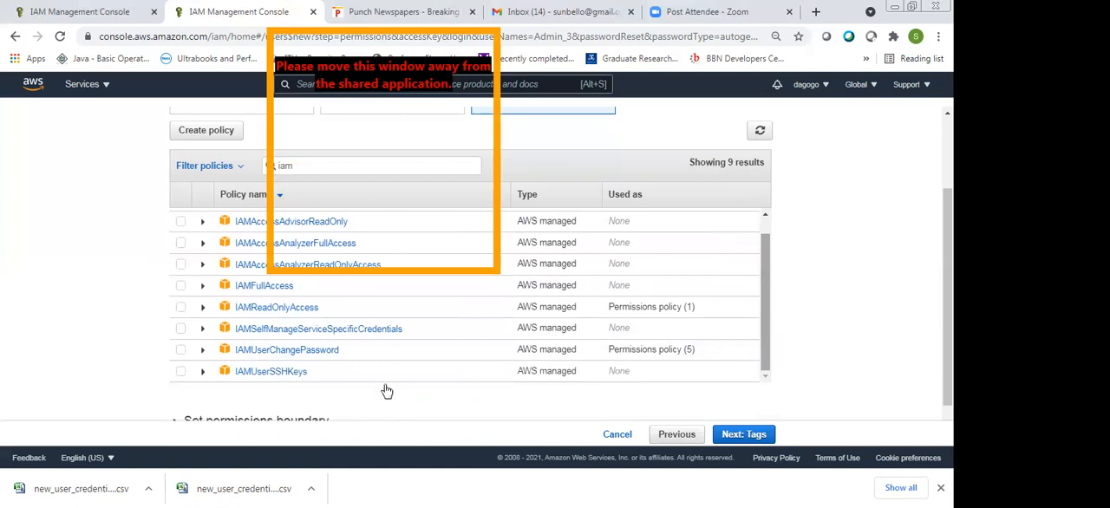
left_click(384, 351)
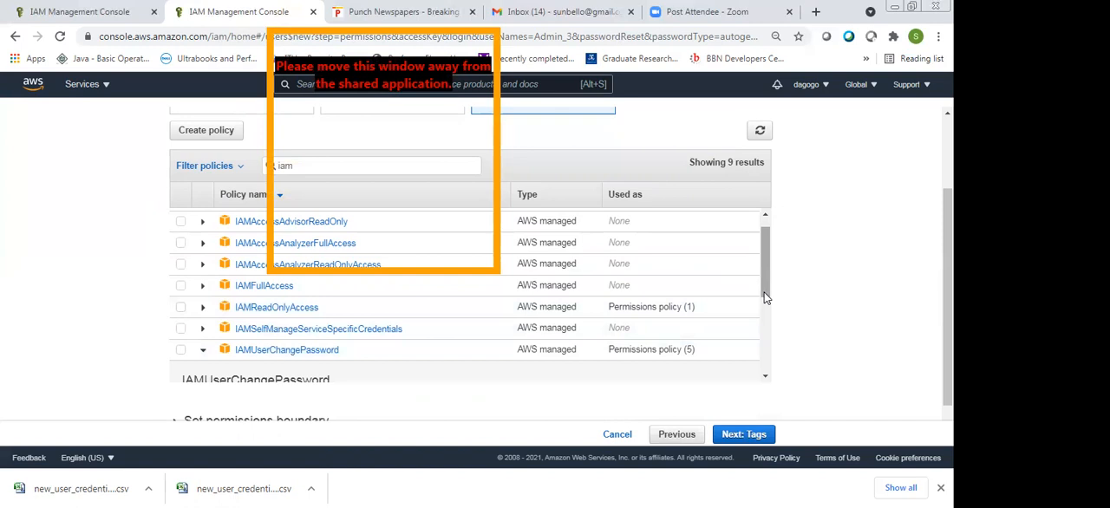
scroll(764, 297, "down", 2)
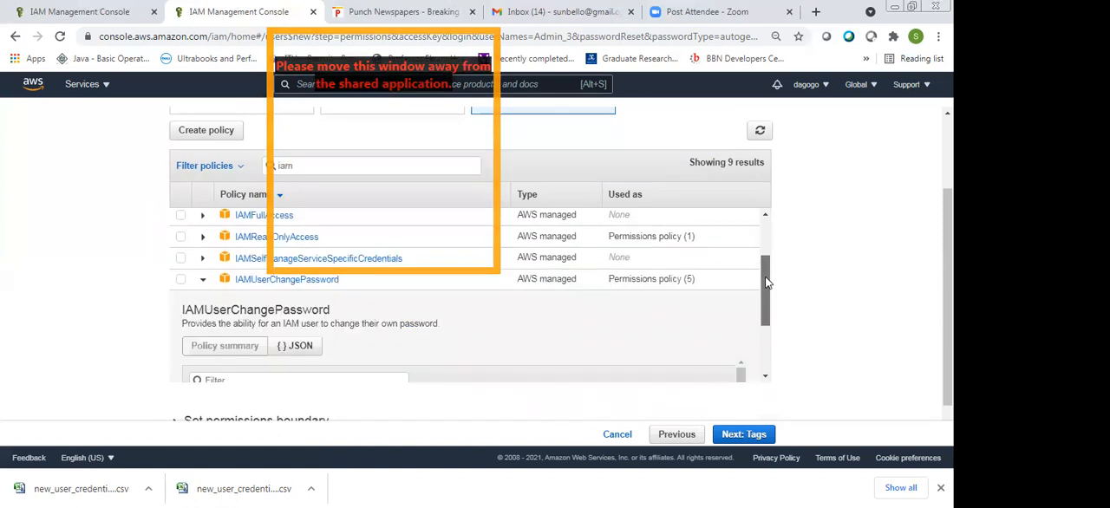
left_click_drag(767, 282, 767, 269)
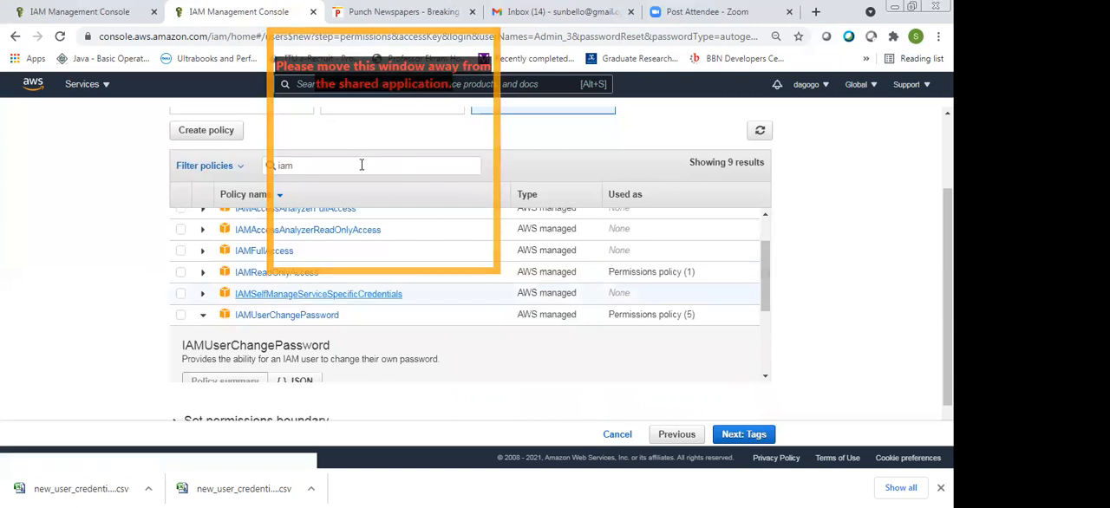
Search the policies for "admin" and look through the matches down to the SystemAdministrator job function
left_click(362, 164)
key("BackSpace")
key("BackSpace")
key("BackSpace")
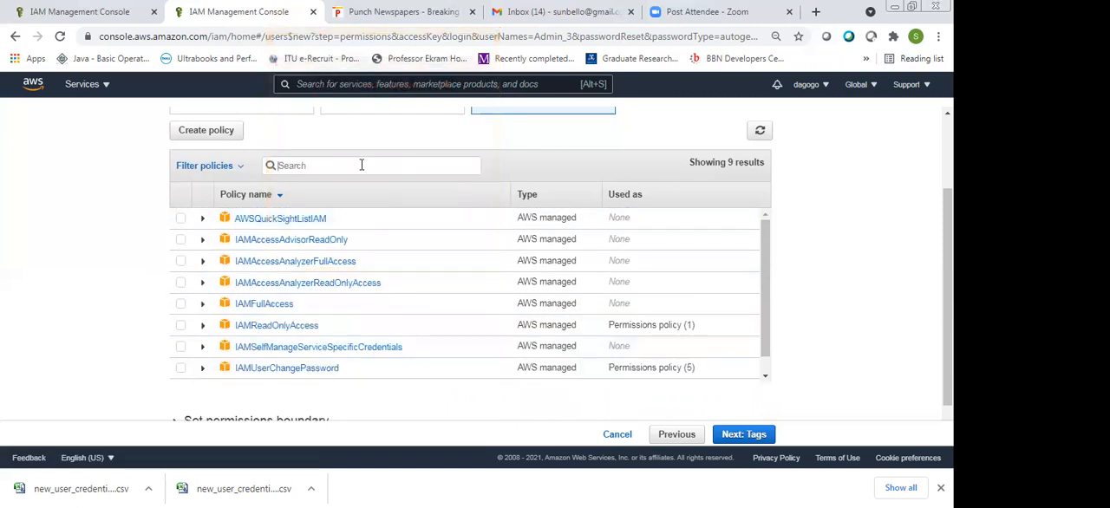
type("admin")
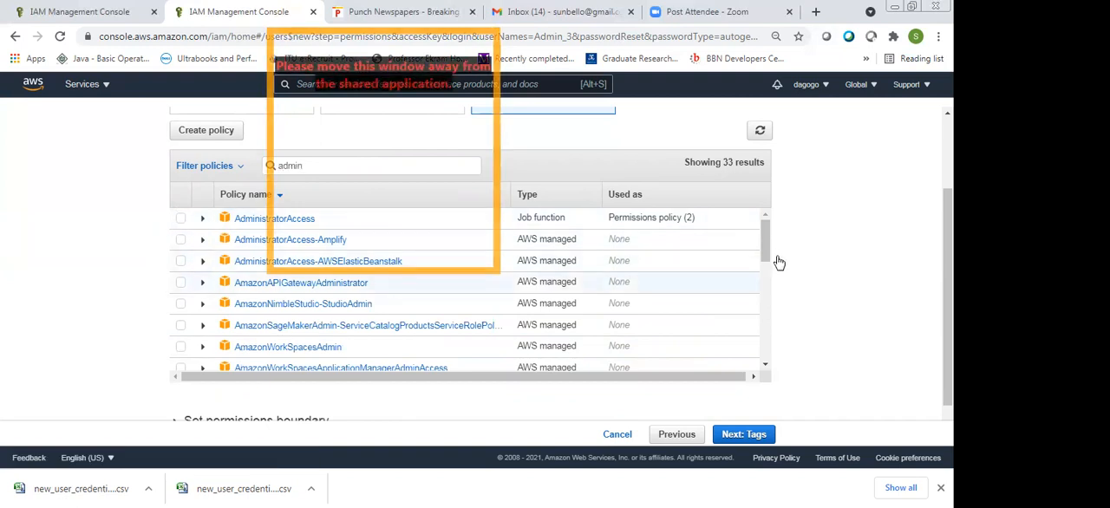
left_click_drag(778, 261, 789, 306)
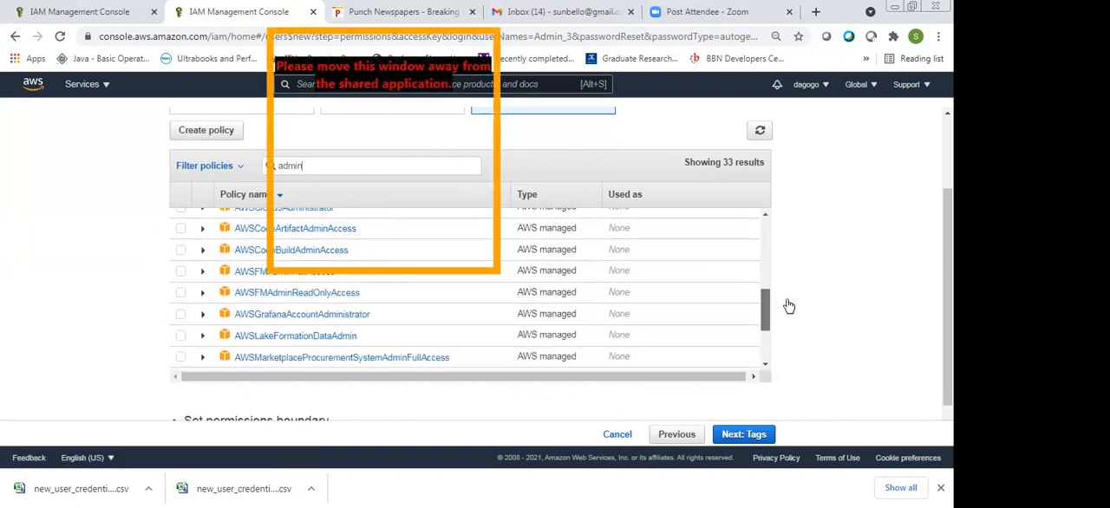
left_click_drag(788, 306, 808, 365)
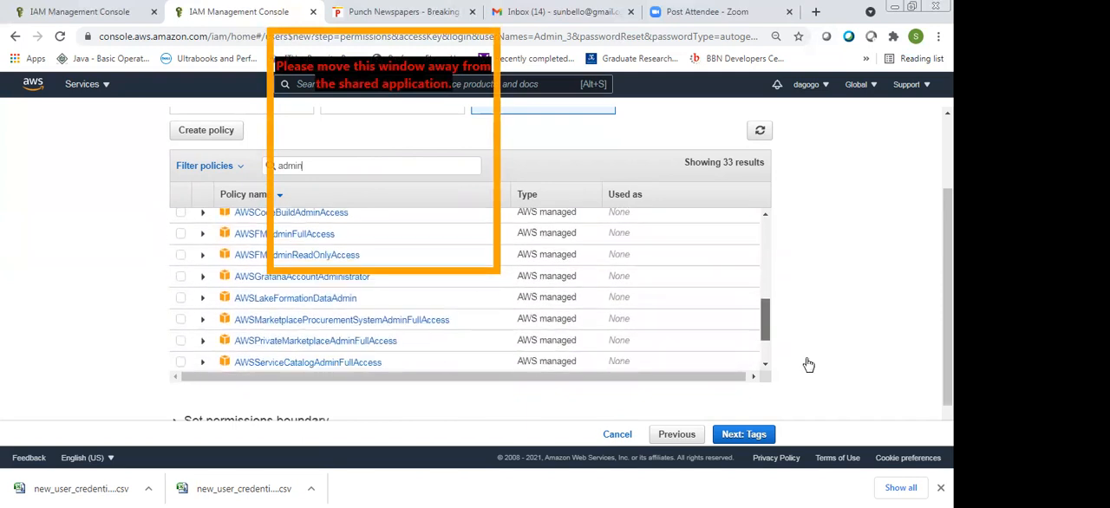
scroll(810, 369, "down", 2)
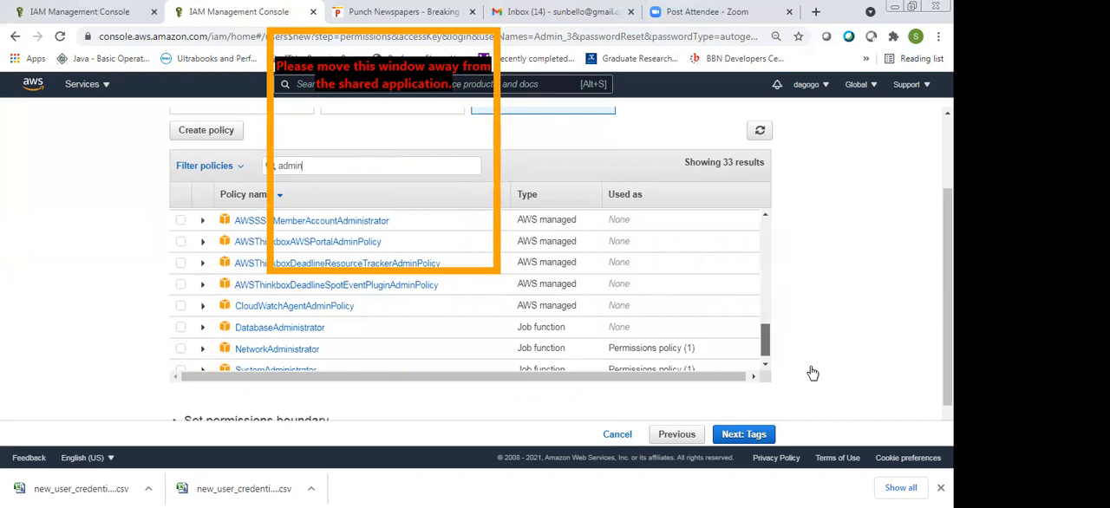
scroll(812, 373, "down", 1)
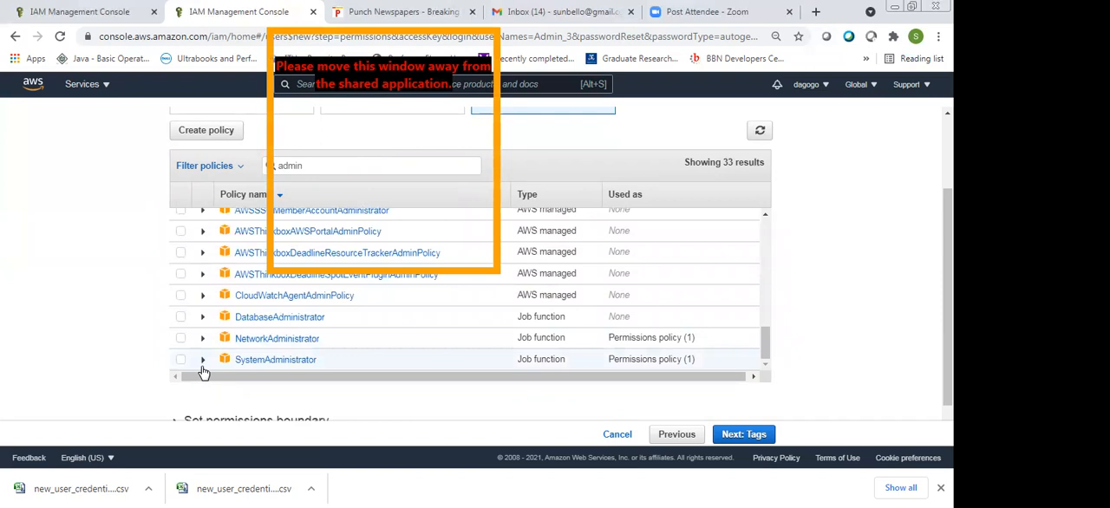
Expand the SystemAdministrator policy, read its description and summary, and collapse it again
left_click(202, 359)
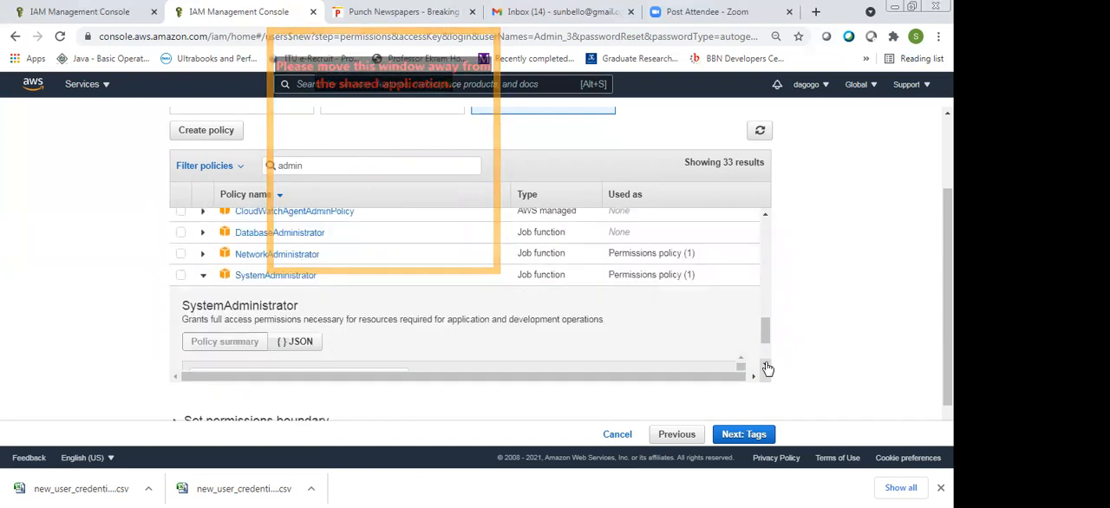
scroll(767, 369, "down", 2)
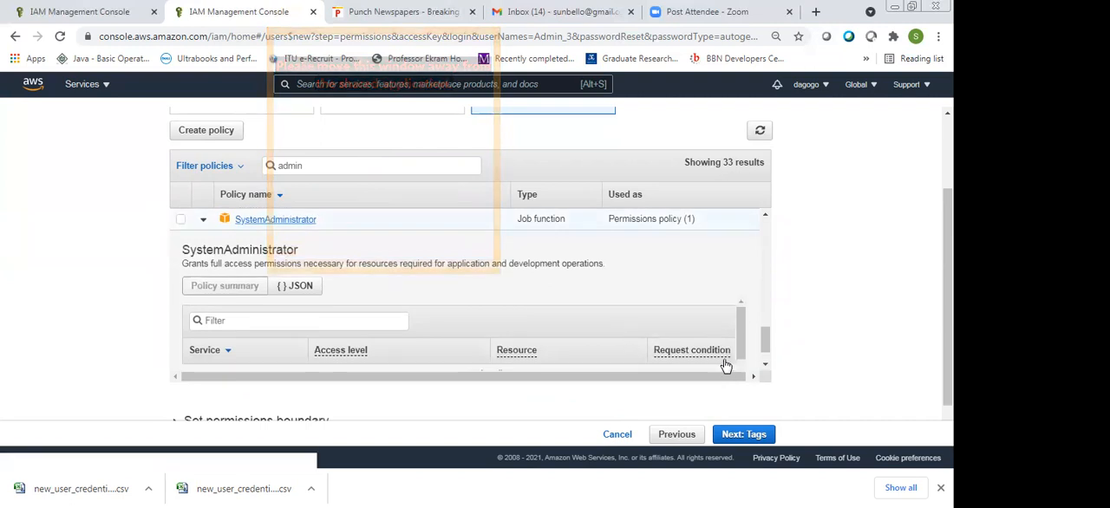
scroll(725, 366, "up", 2)
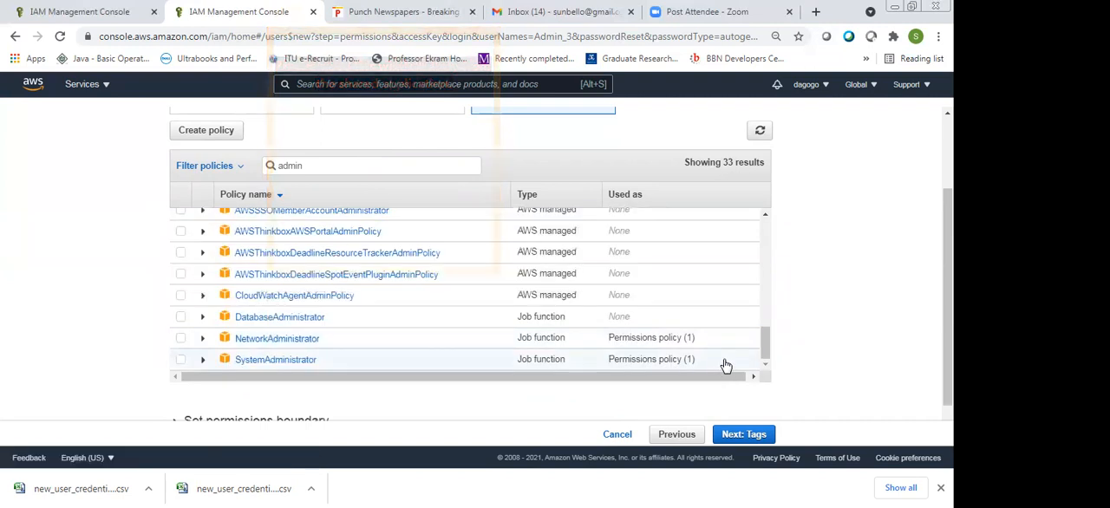
Clear the "admin" search term and search the policies for "list" again
key("BackSpace")
key("BackSpace")
key("BackSpace")
key("BackSpace")
key("BackSpace")
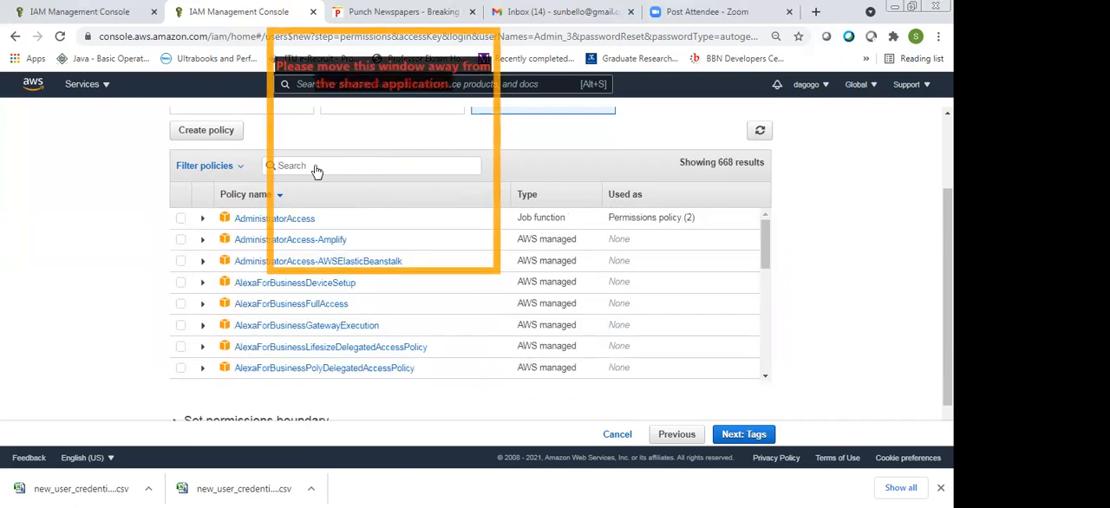
type("Iis")
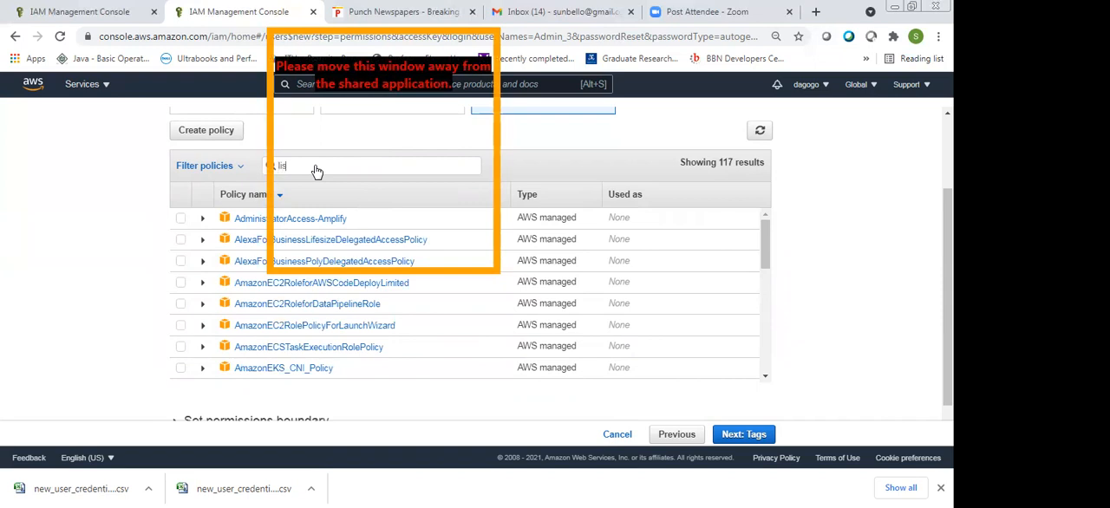
type("t")
Clear the policy search and look through the full list for a suitable policy for Admin_3
key("BackSpace")
key("BackSpace")
key("BackSpace")
key("BackSpace")
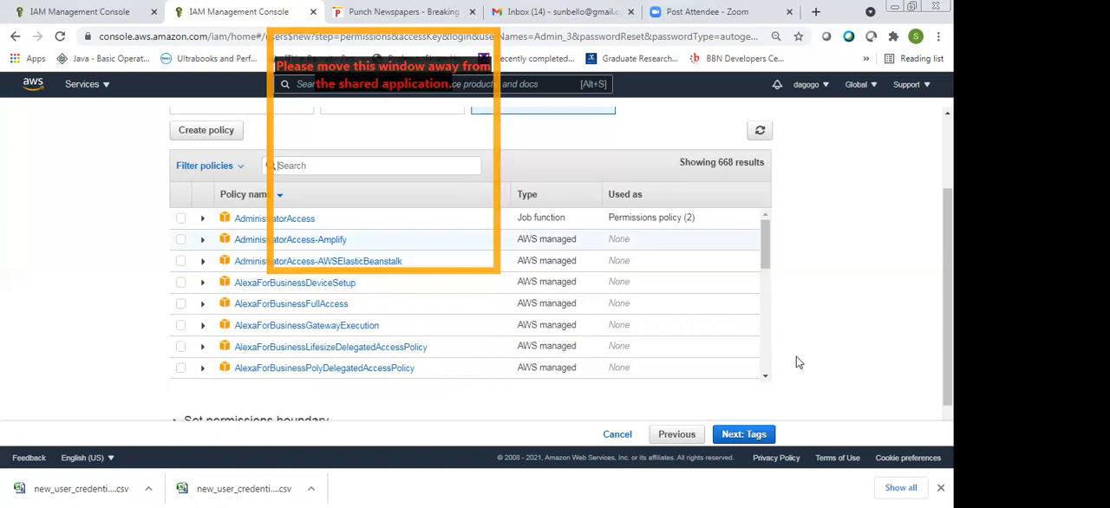
scroll(795, 362, "down", 10)
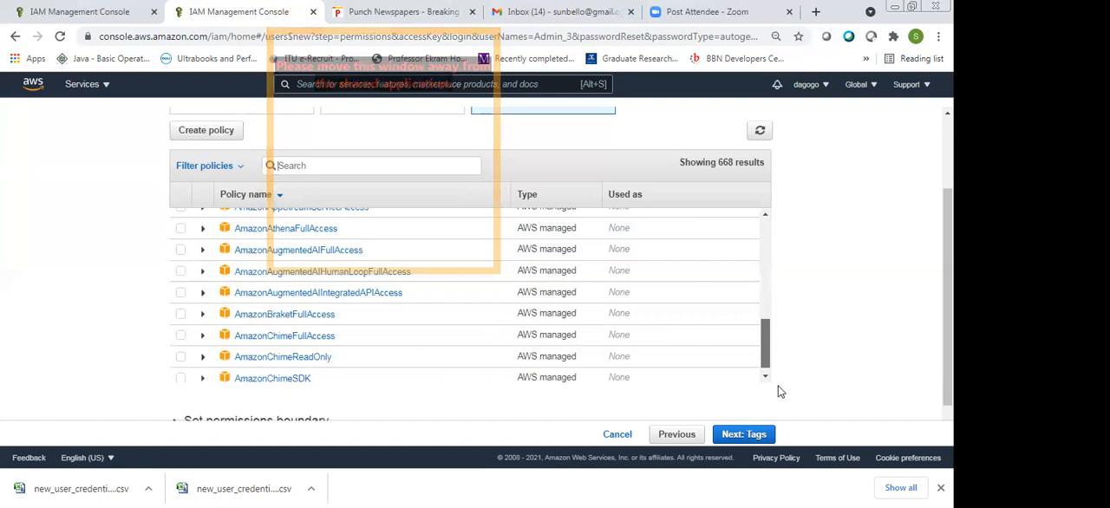
scroll(783, 407, "down", 5)
scroll(790, 431, "down", 5)
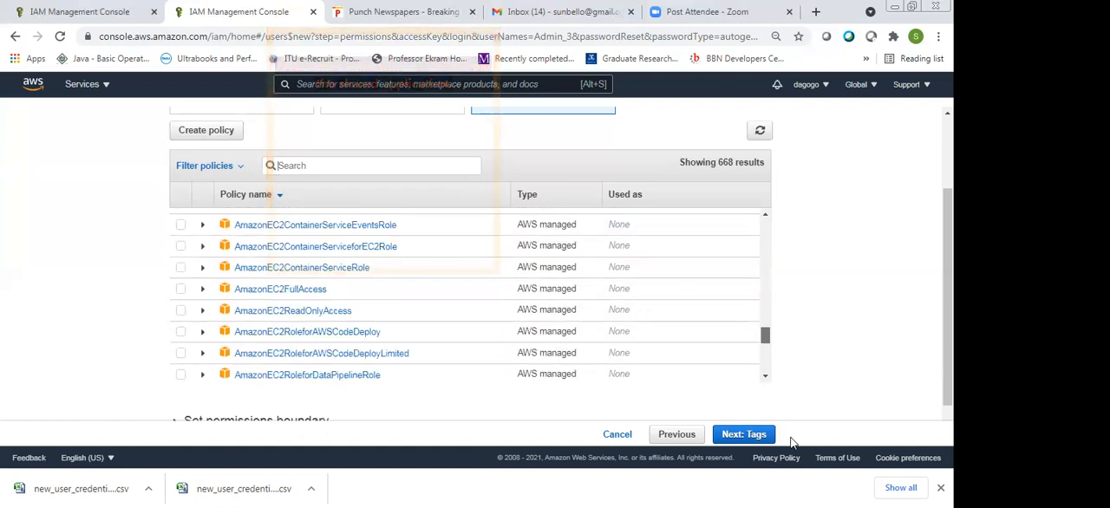
scroll(792, 443, "down", 10)
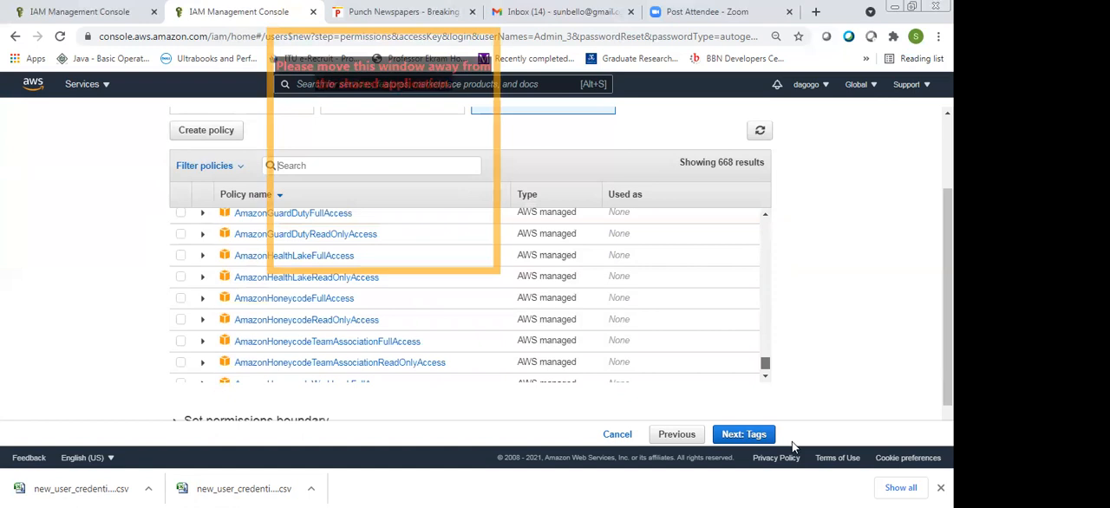
scroll(791, 441, "down", 5)
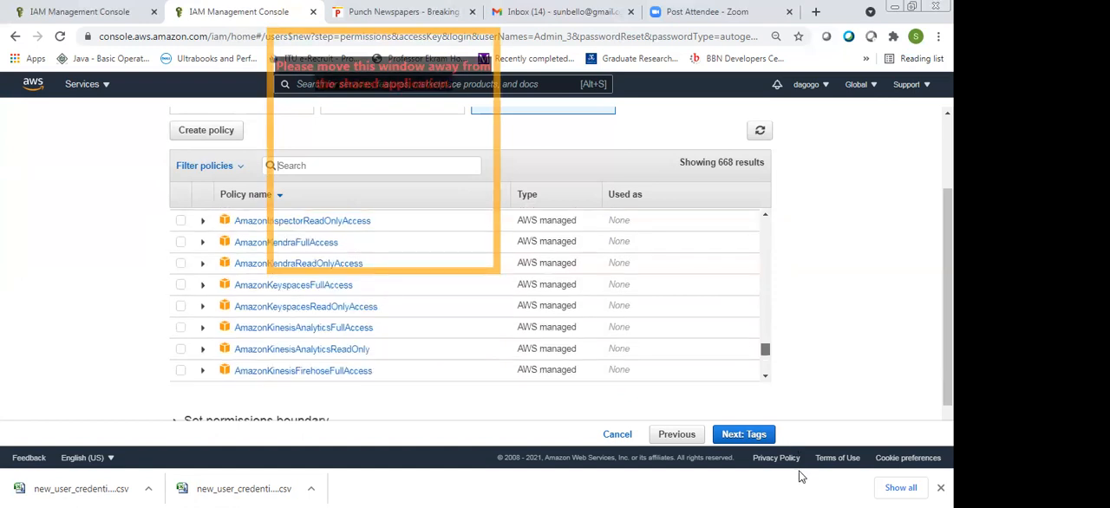
scroll(767, 373, "down", 5)
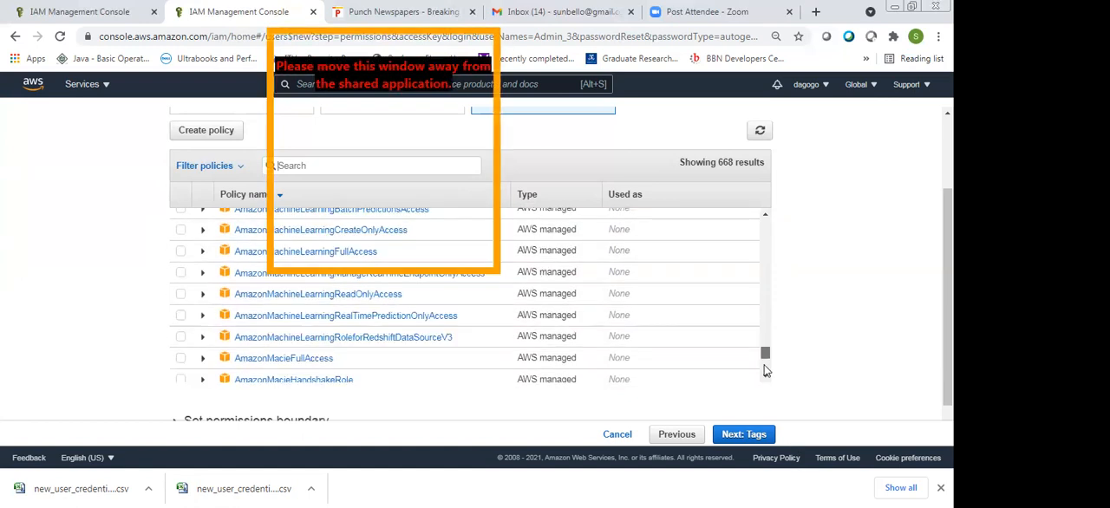
scroll(765, 371, "down", 3)
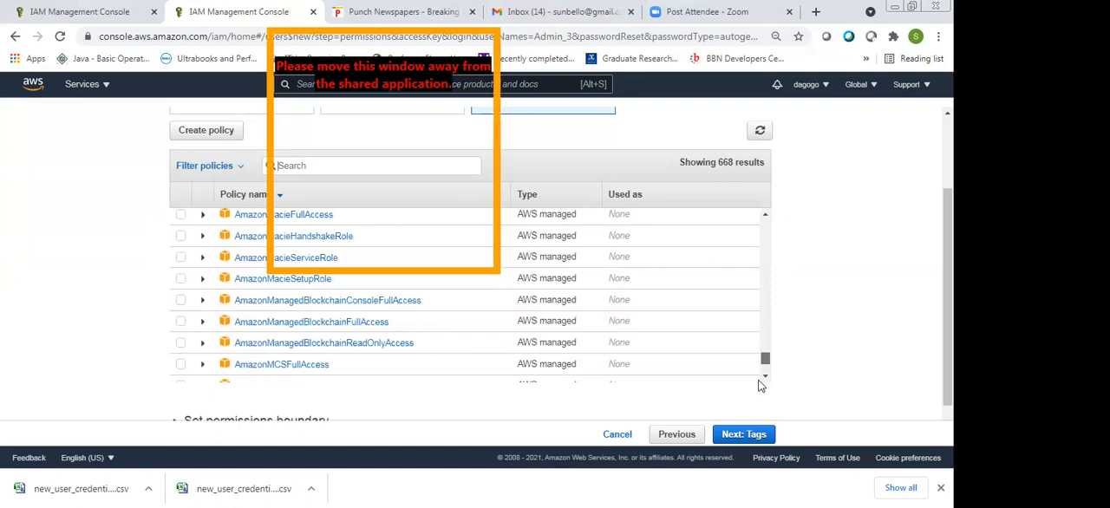
Search the existing policies for "iam" again
type("iam")
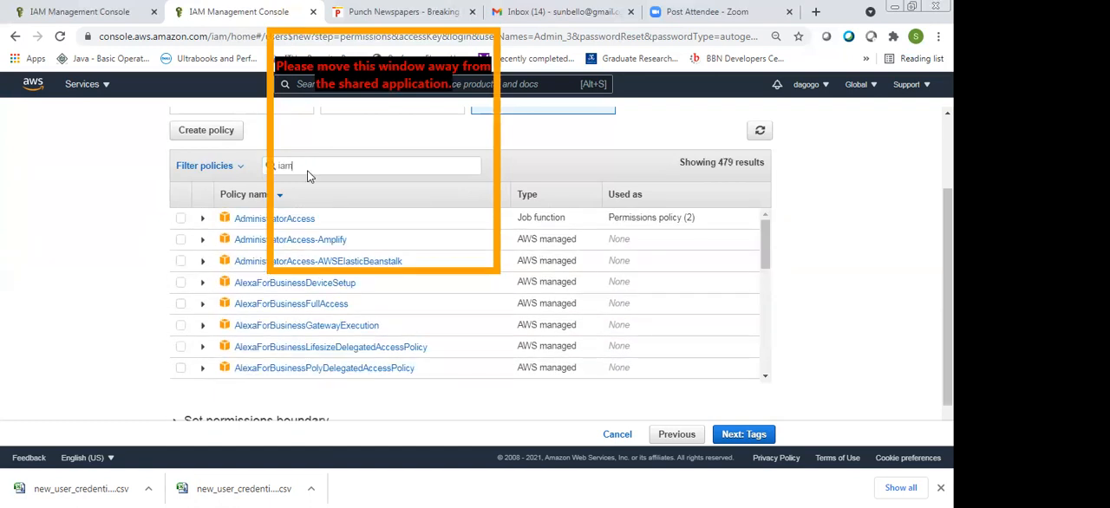
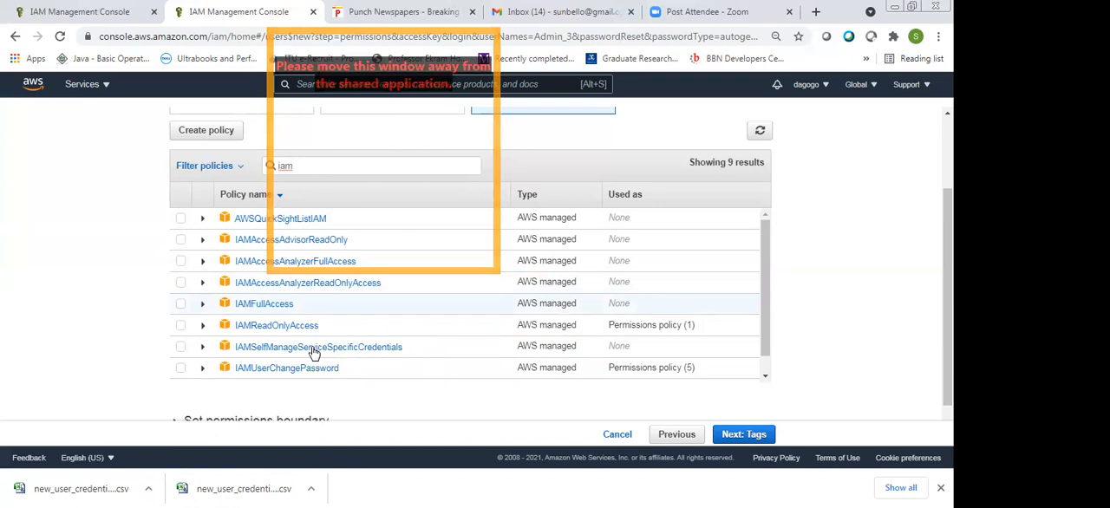
Expand the IAMFullAccess and IAMSelfManageServiceSpecificCredentials policies, read their descriptions, and collapse the latter again
left_click(203, 304)
left_click_drag(766, 273, 768, 303)
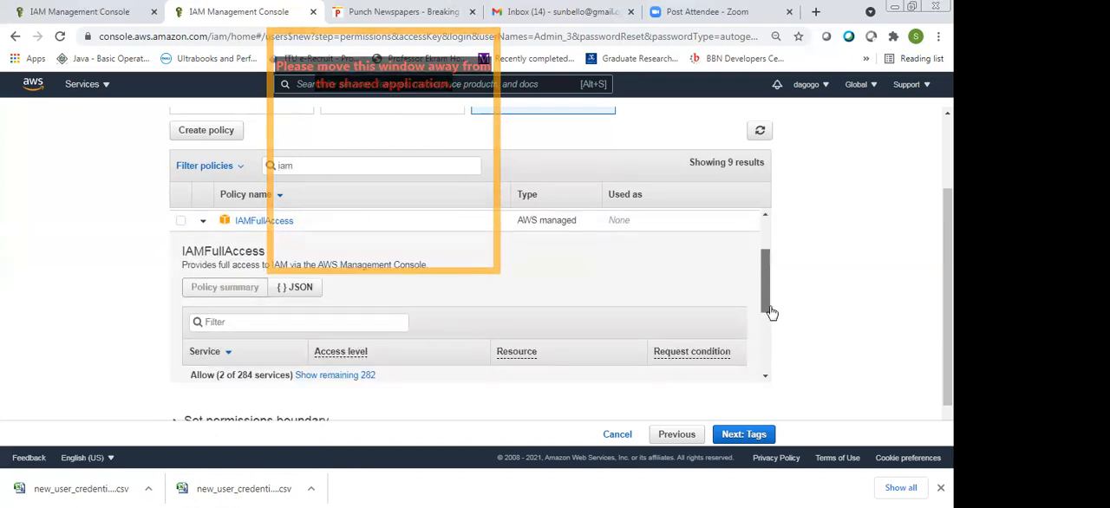
mouse_move(770, 312)
left_mouse_down()
mouse_move(775, 359)
mouse_move(774, 313)
left_mouse_up()
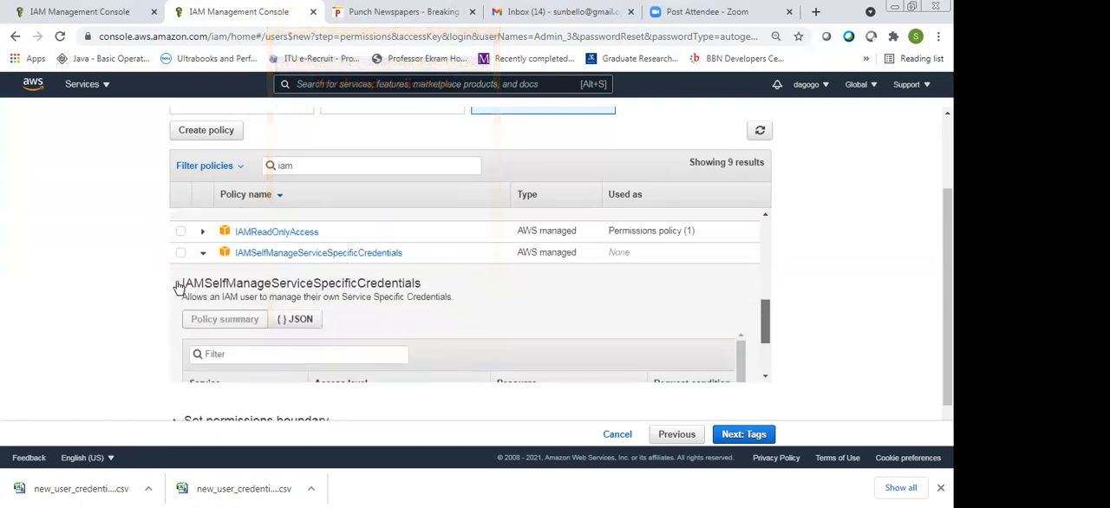
scroll(178, 286, "up", 1)
left_click(203, 297)
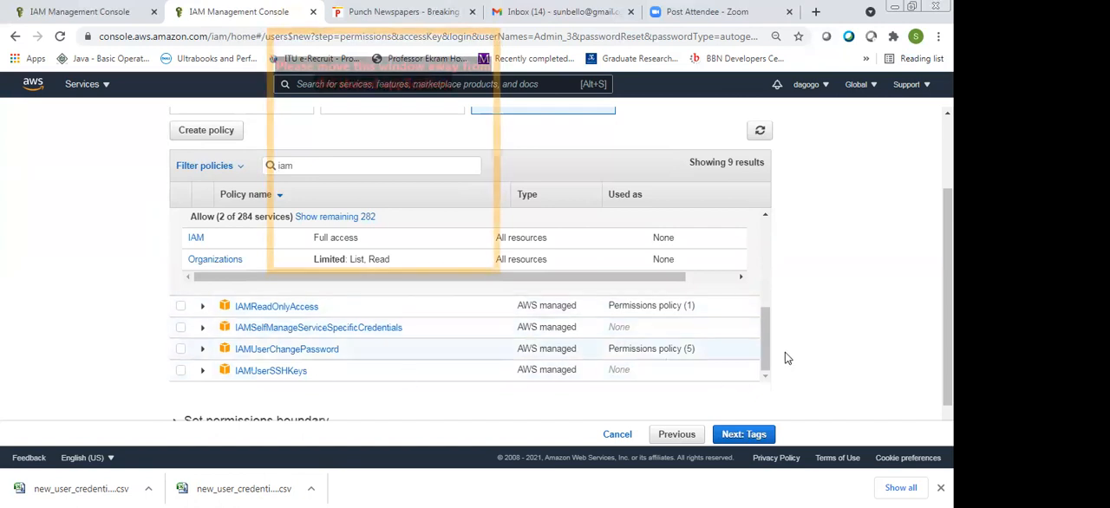
Review the IAMFullAccess policy summary, including its services, access levels and resources
left_click_drag(769, 326, 771, 325)
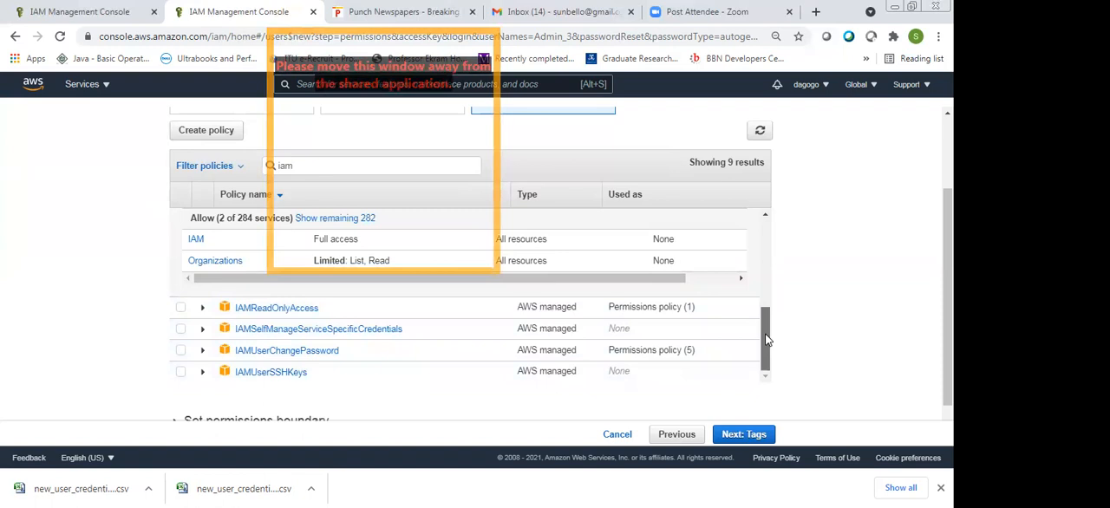
scroll(768, 334, "up", 10)
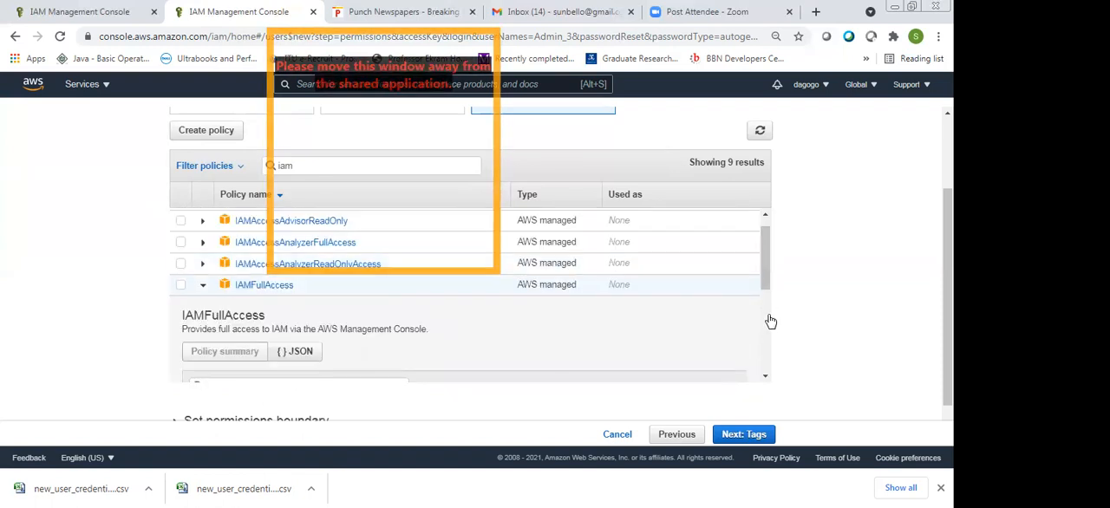
scroll(774, 325, "down", 1)
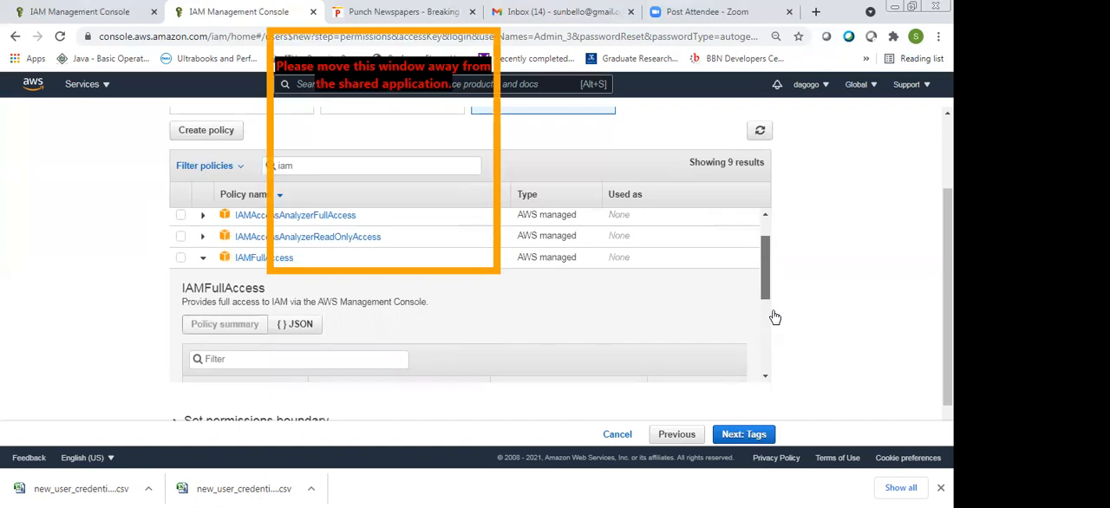
scroll(774, 318, "down", 3)
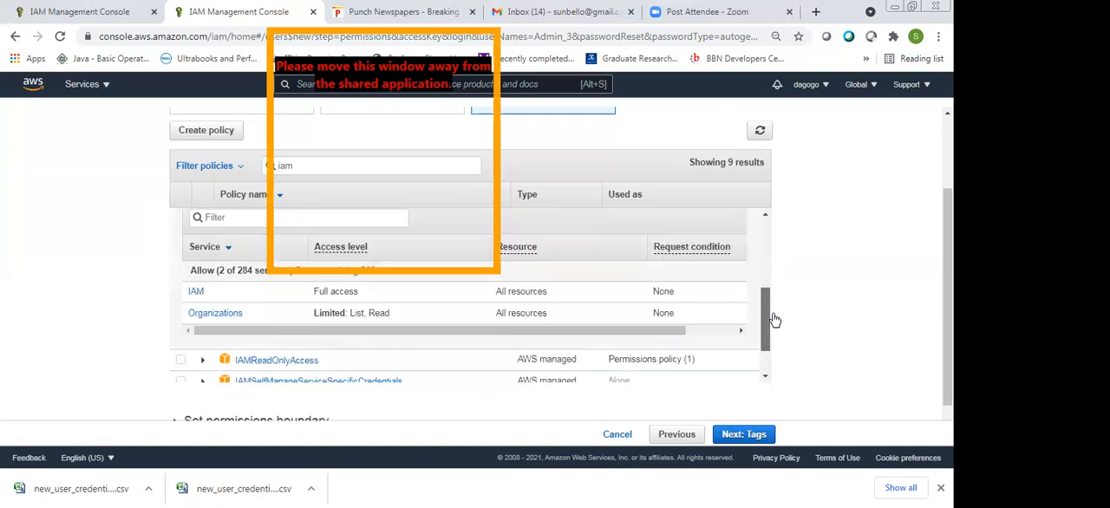
scroll(774, 320, "up", 1)
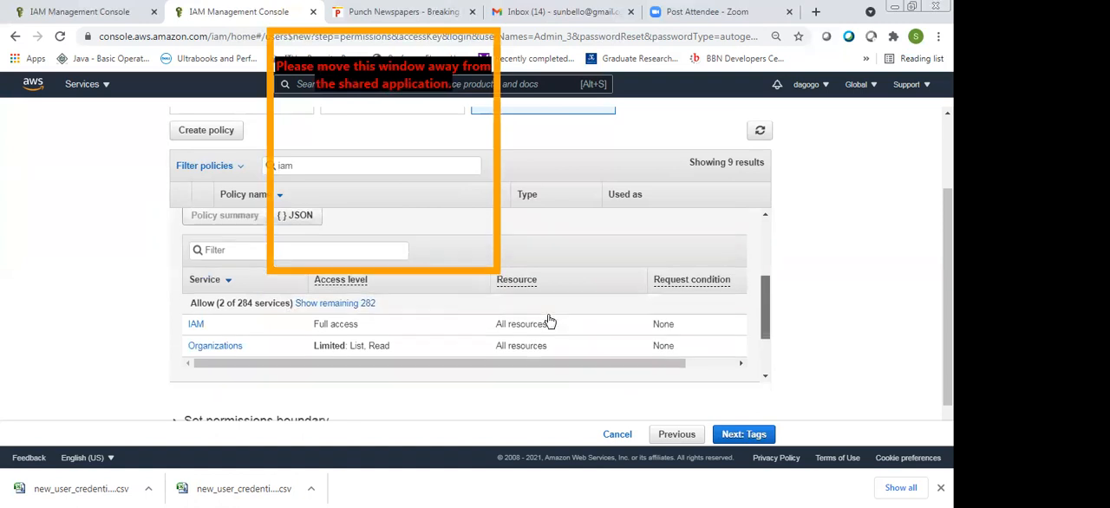
Show the remaining services in the IAMFullAccess summary and look through their access levels
left_click(335, 295)
scroll(335, 296, "down", 3)
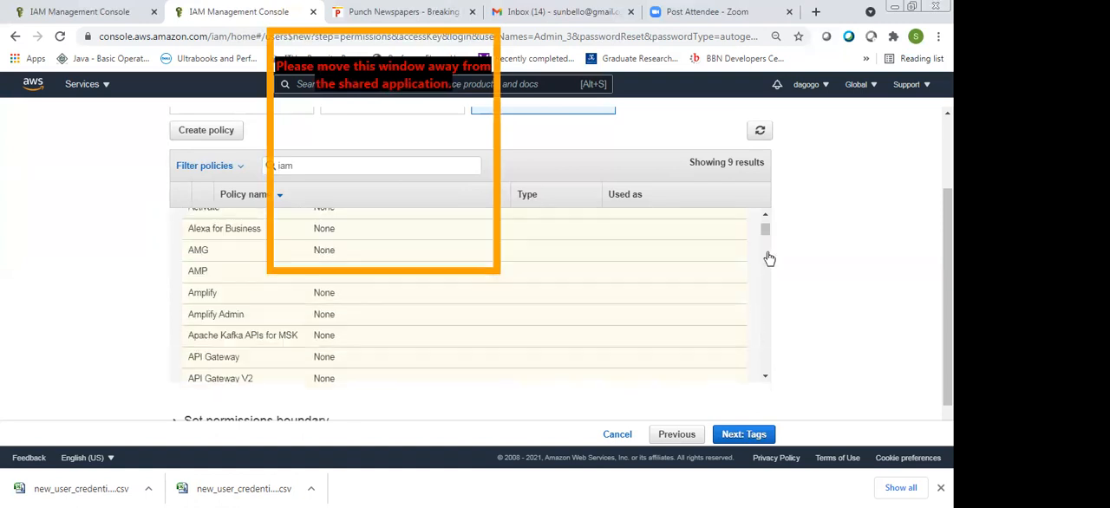
scroll(768, 230, "up", 3)
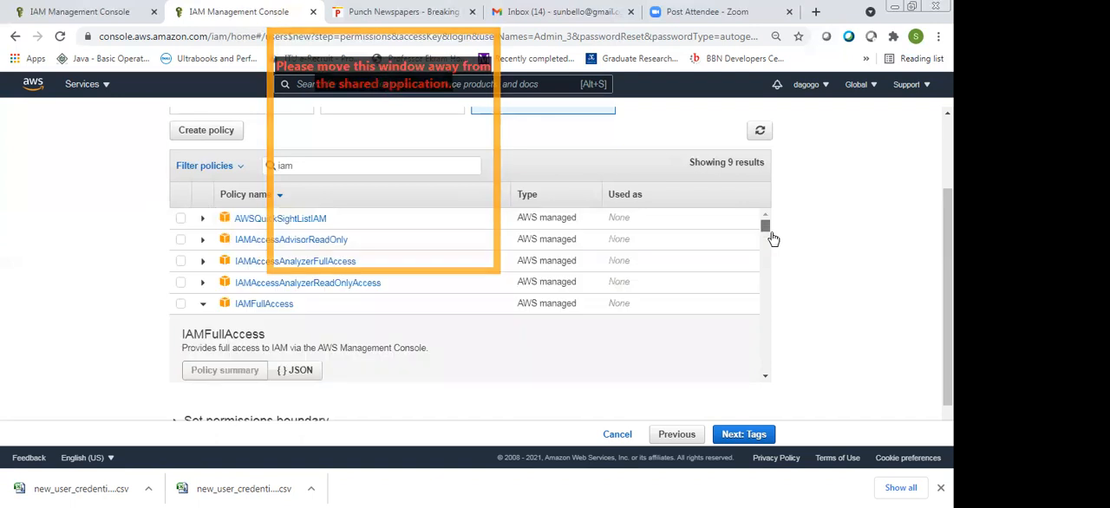
scroll(773, 238, "down", 3)
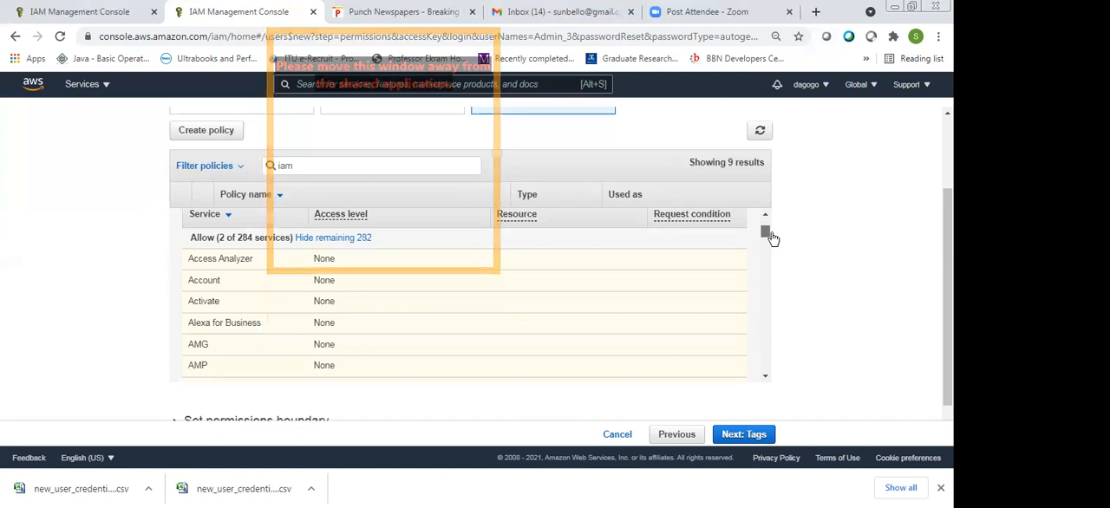
scroll(775, 244, "down", 3)
scroll(792, 253, "down", 8)
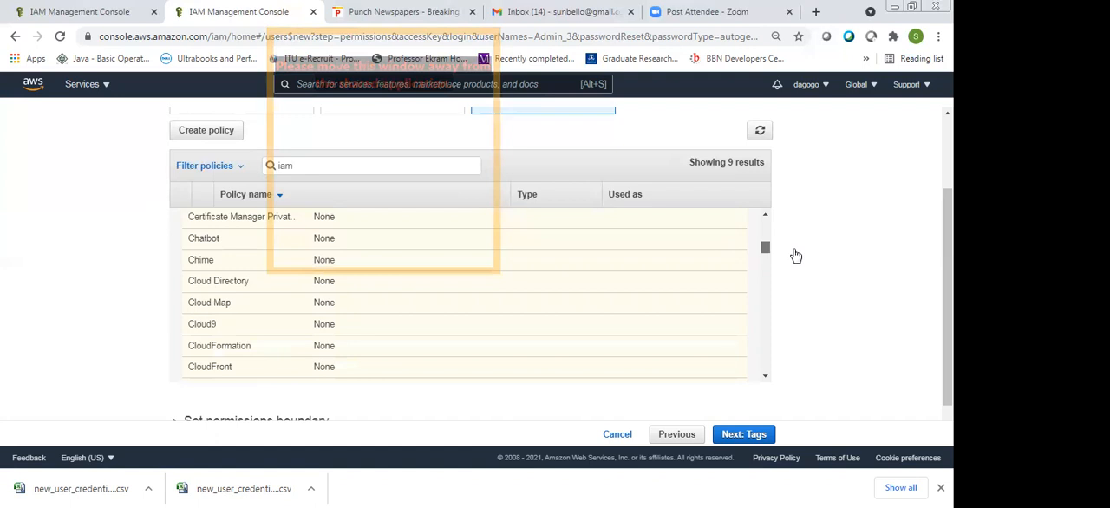
scroll(796, 260, "down", 6)
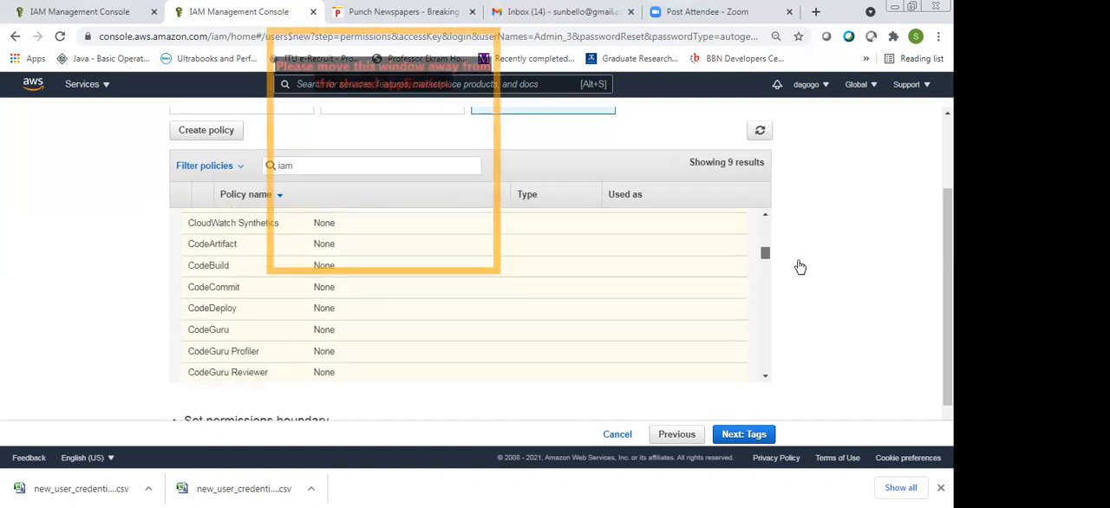
scroll(799, 266, "down", 6)
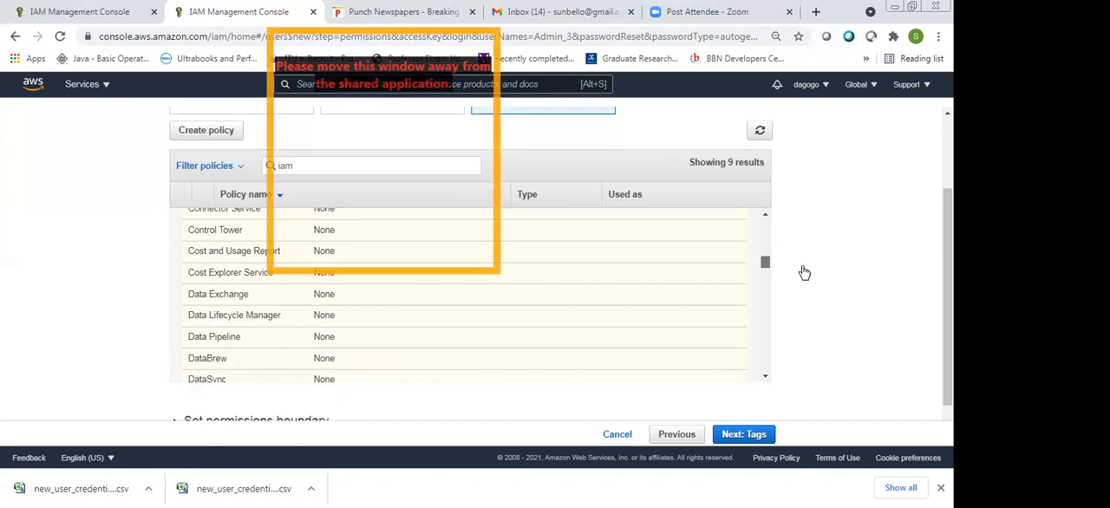
scroll(805, 273, "down", 3)
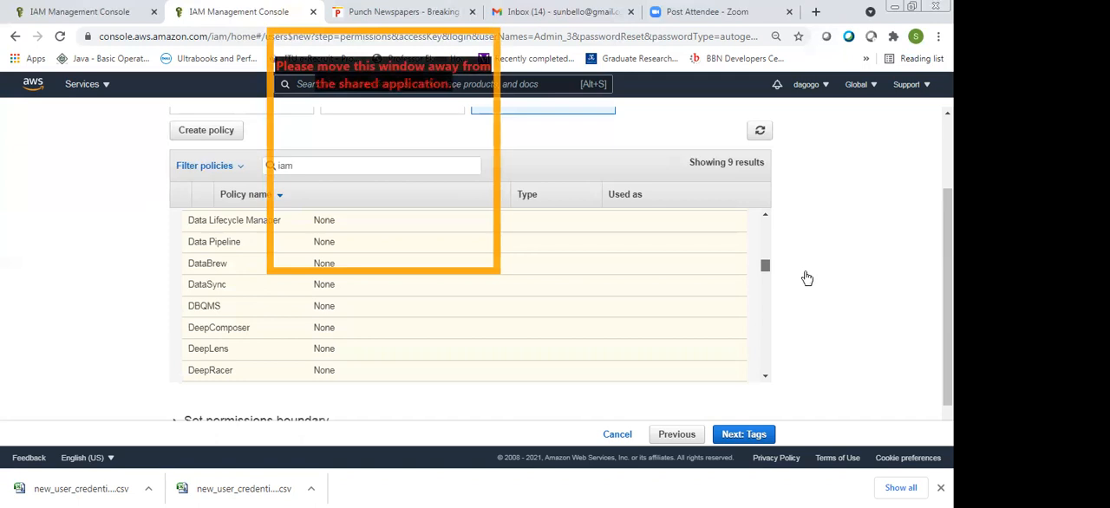
scroll(806, 277, "down", 15)
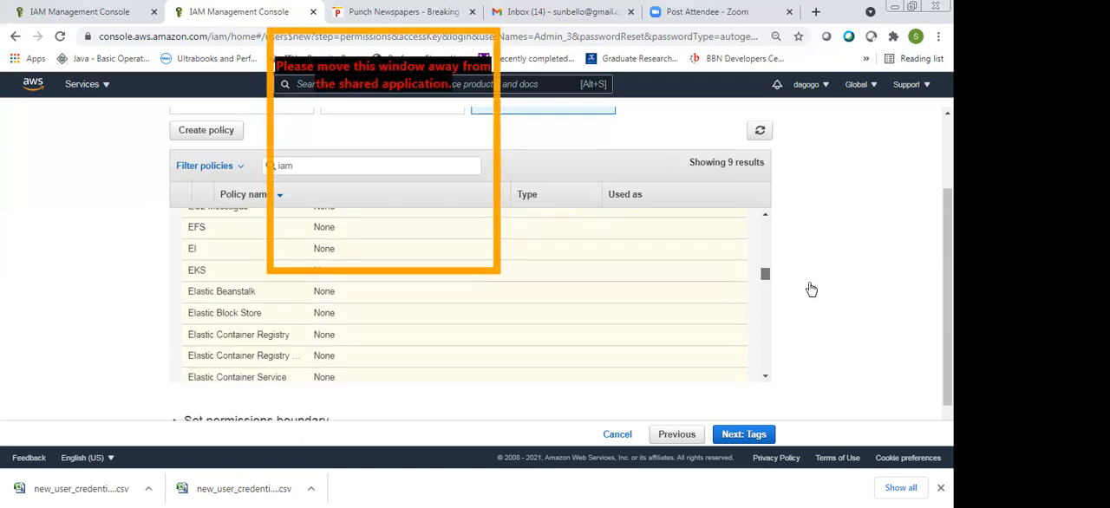
scroll(801, 213, "down", 10)
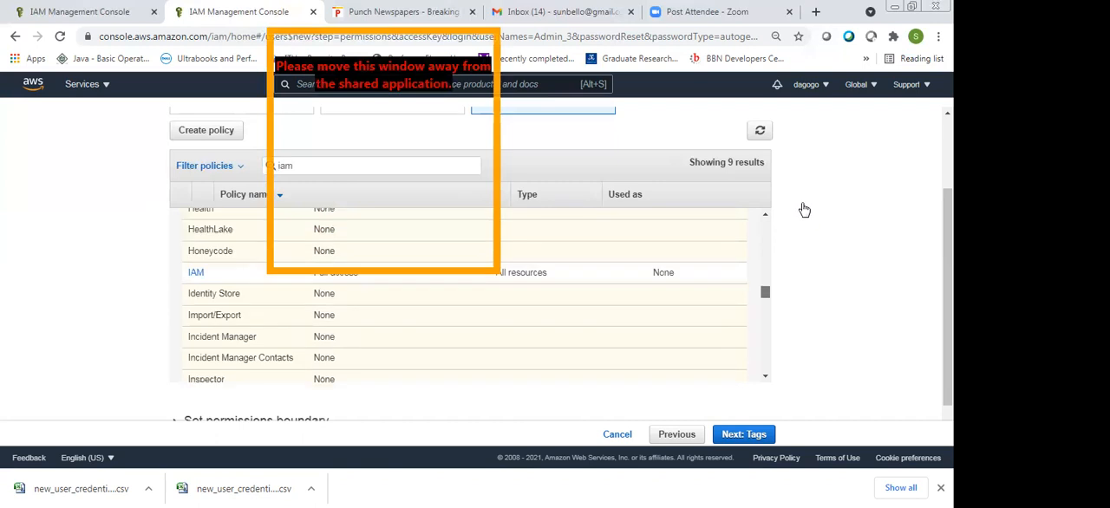
Replace the "iam" policy search term with "support"
left_click(349, 167)
key("BackSpace")
key("BackSpace")
key("BackSpace")
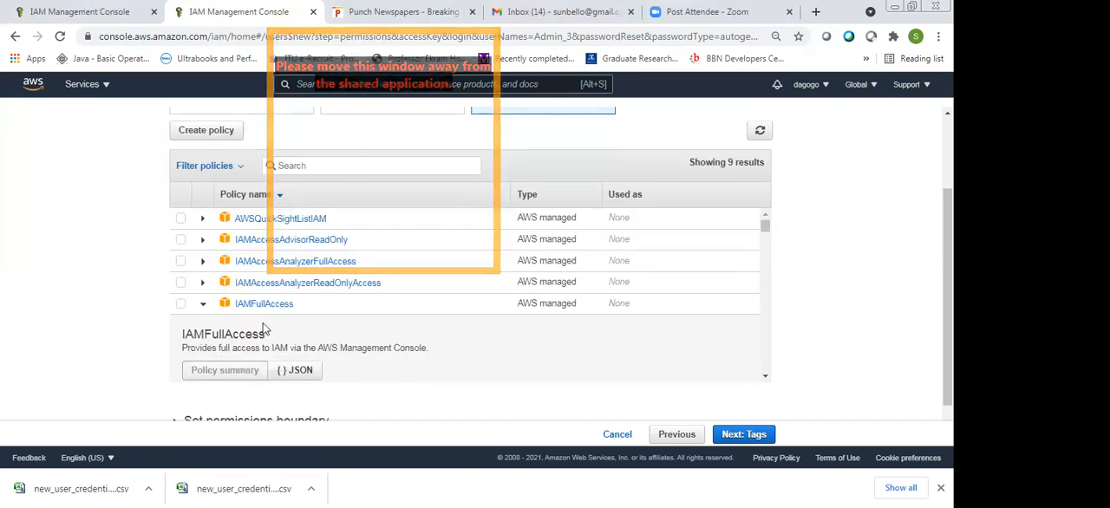
type("support")
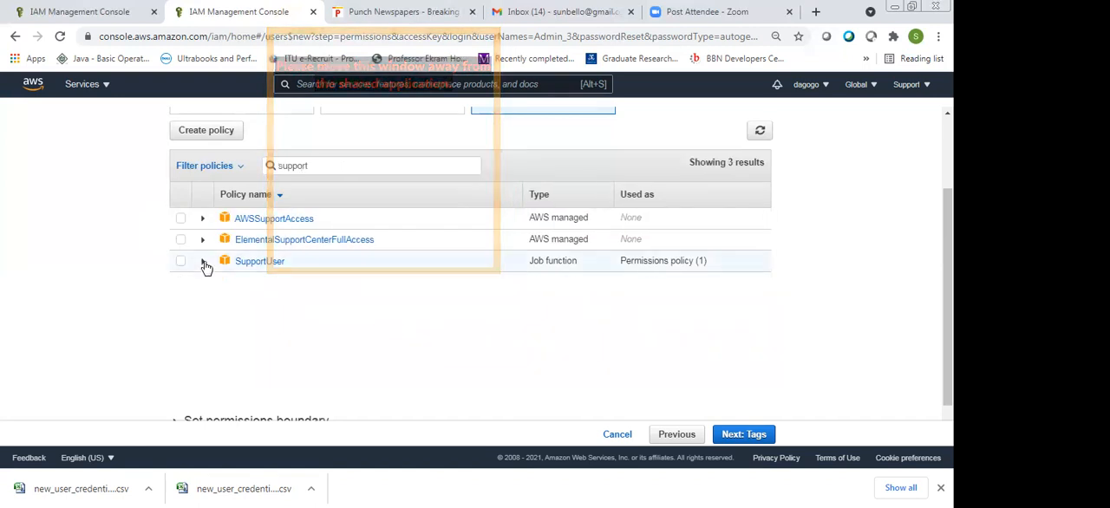
Expand the SupportUser and AWSSupportAccess policies, read their details, and collapse them again
left_click(203, 262)
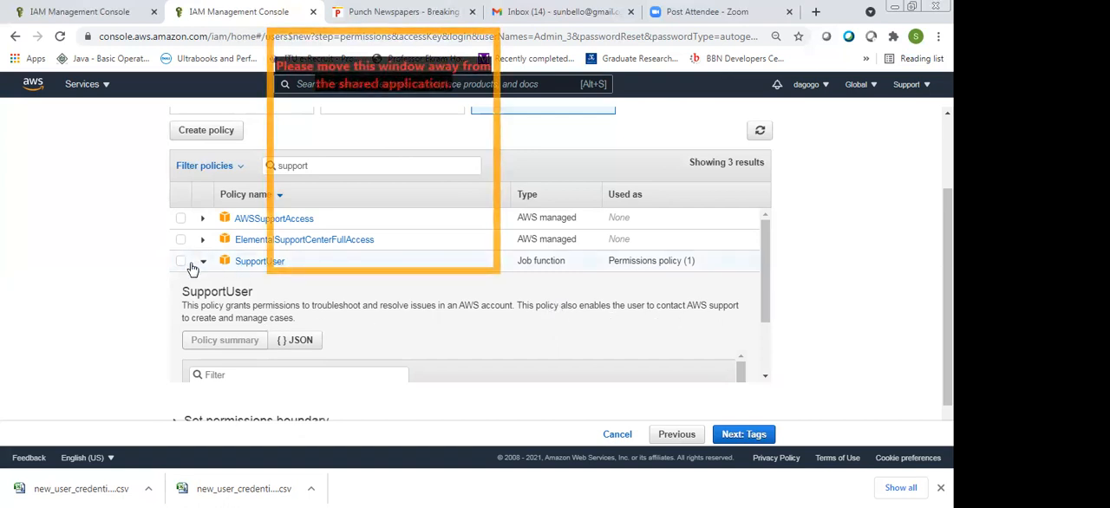
left_click(202, 220)
left_click(202, 221)
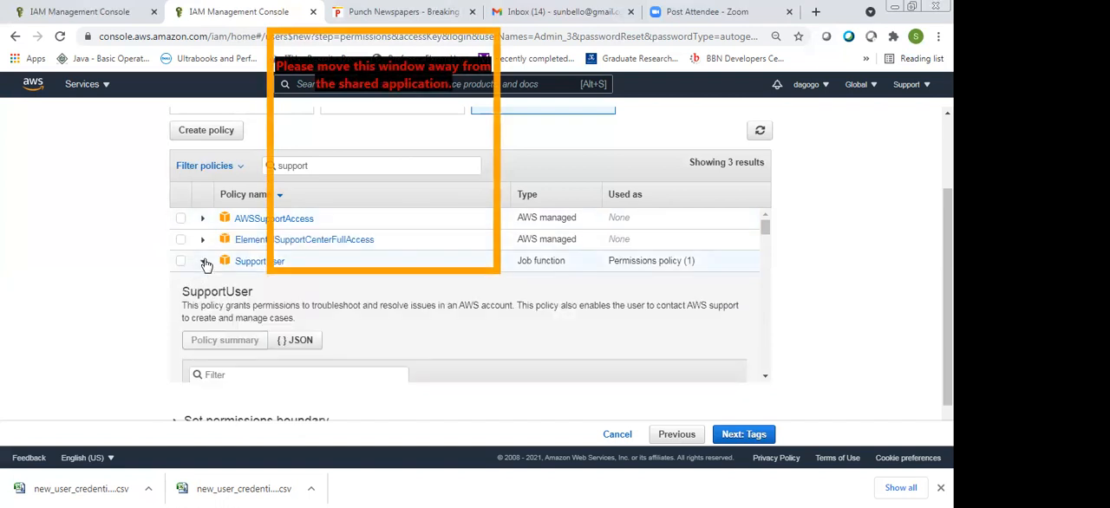
left_click(204, 262)
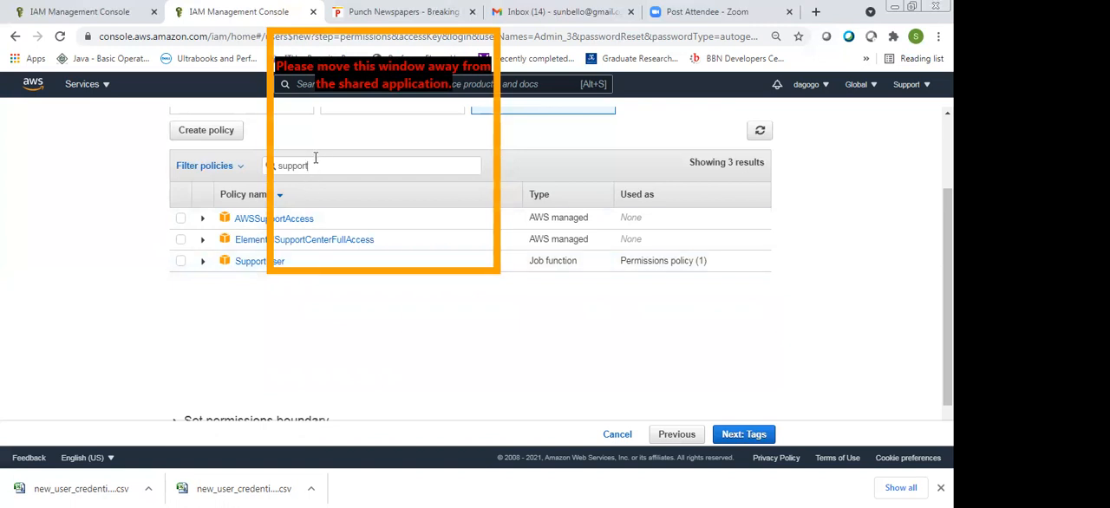
Clear the "support" search term and search the existing policies for "user"
key("BackSpace")
key("BackSpace")
key("BackSpace")
key("BackSpace")
key("BackSpace")
key("BackSpace")
type("bli")
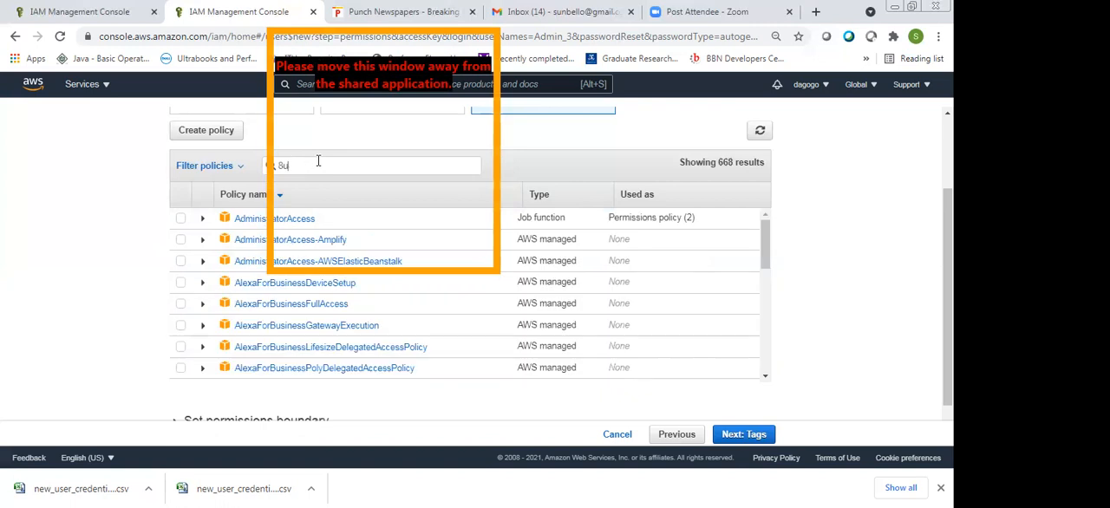
key("BackSpace")
key("BackSpace")
key("BackSpace")
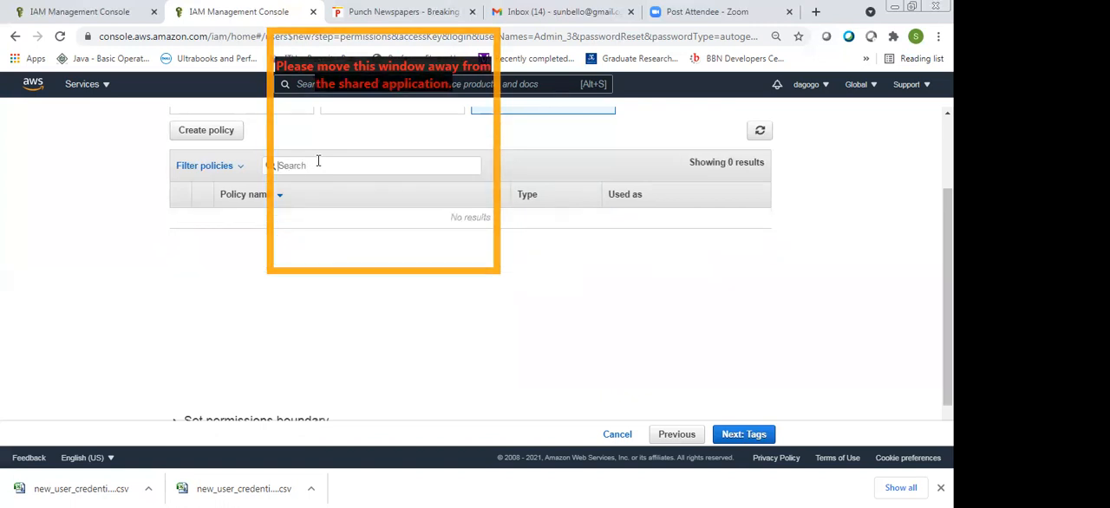
type("user")
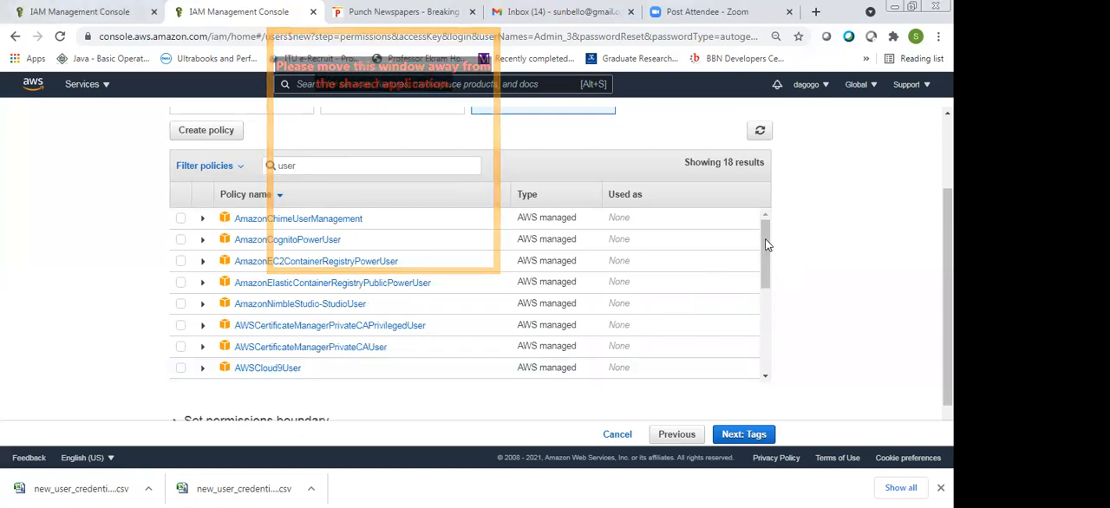
Look through the "user" results, read the AWSConfigUserAccess description, and select that policy for Admin_3
scroll(451, 359, "down", 2)
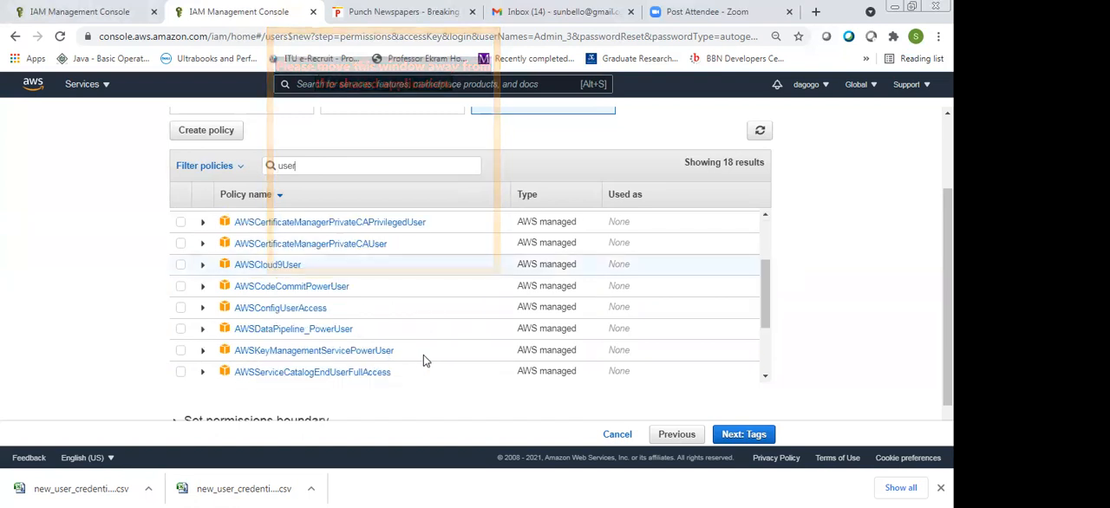
left_click(417, 357)
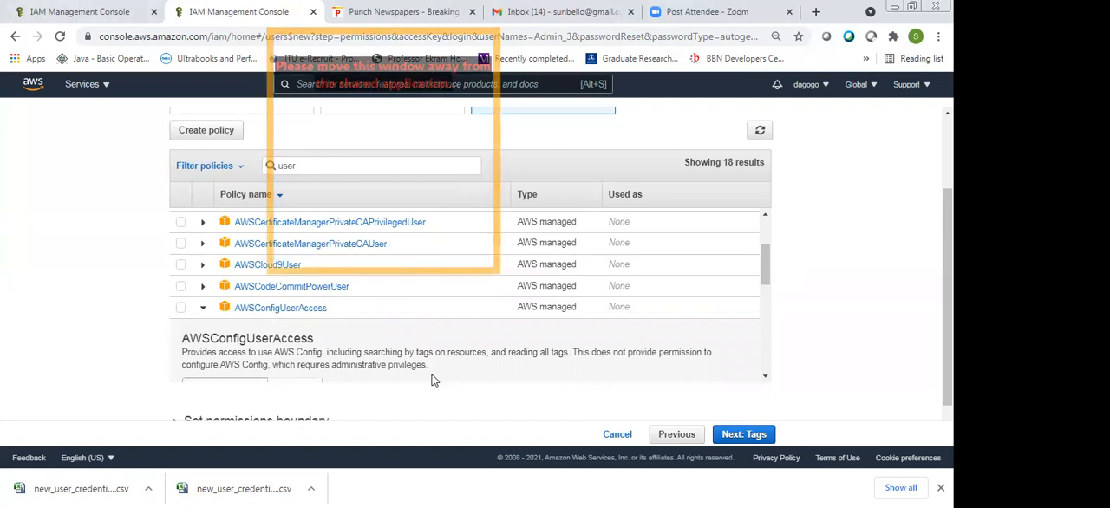
left_click(188, 310)
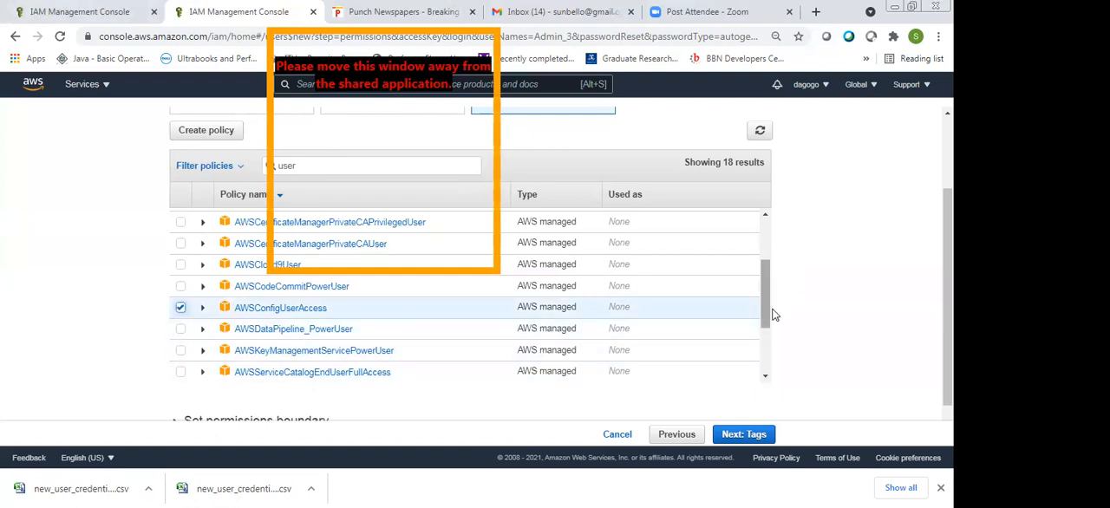
Look through the rest of the "user" results, read the SupportUser description, and collapse that policy again
scroll(775, 322, "down", 1)
scroll(779, 332, "down", 1)
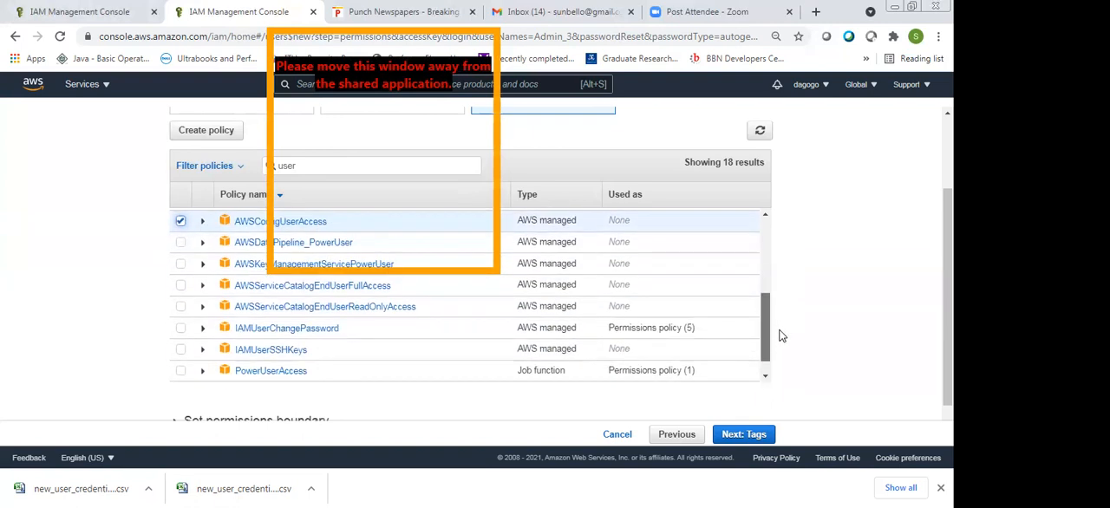
scroll(780, 334, "down", 1)
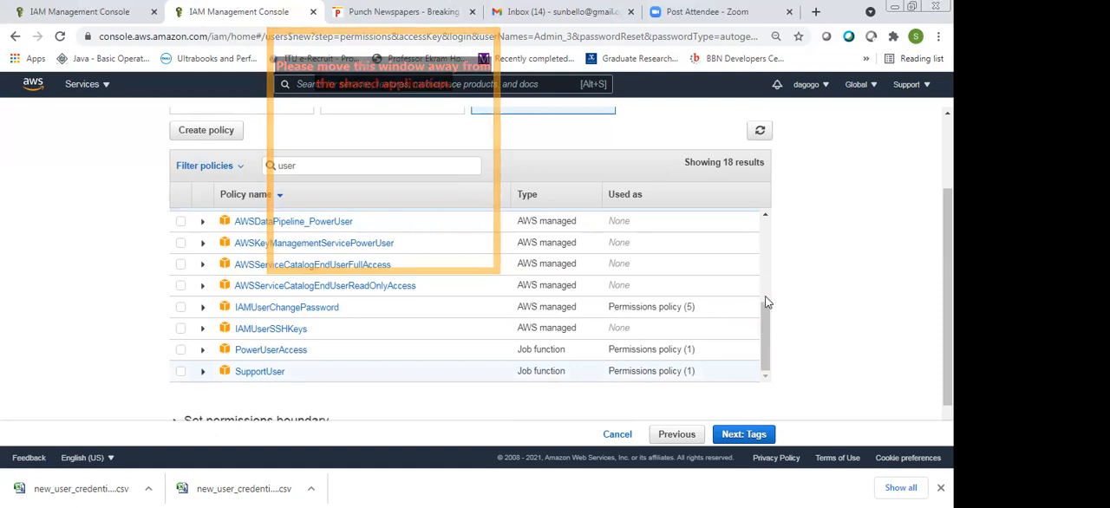
left_click(763, 375)
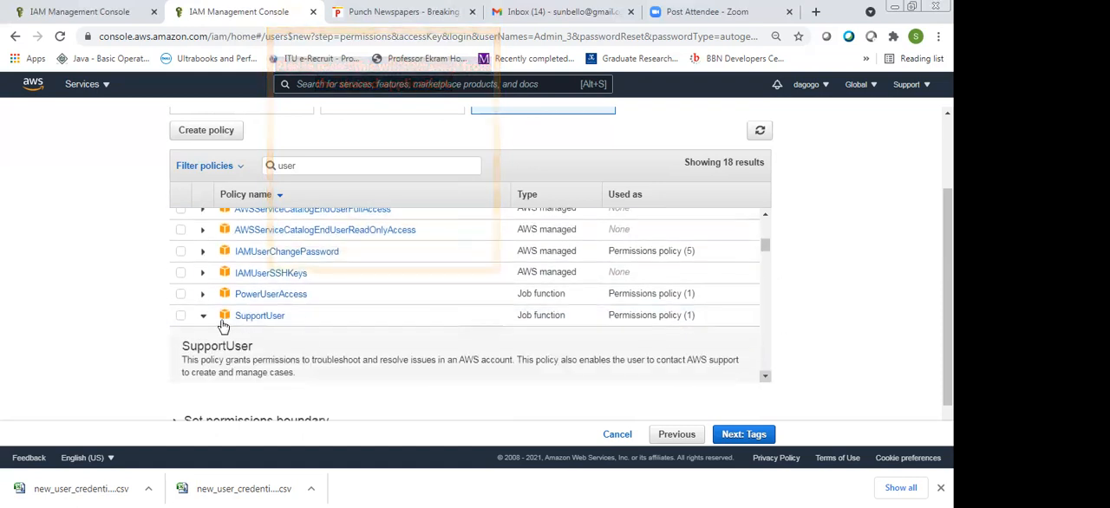
left_click(343, 310)
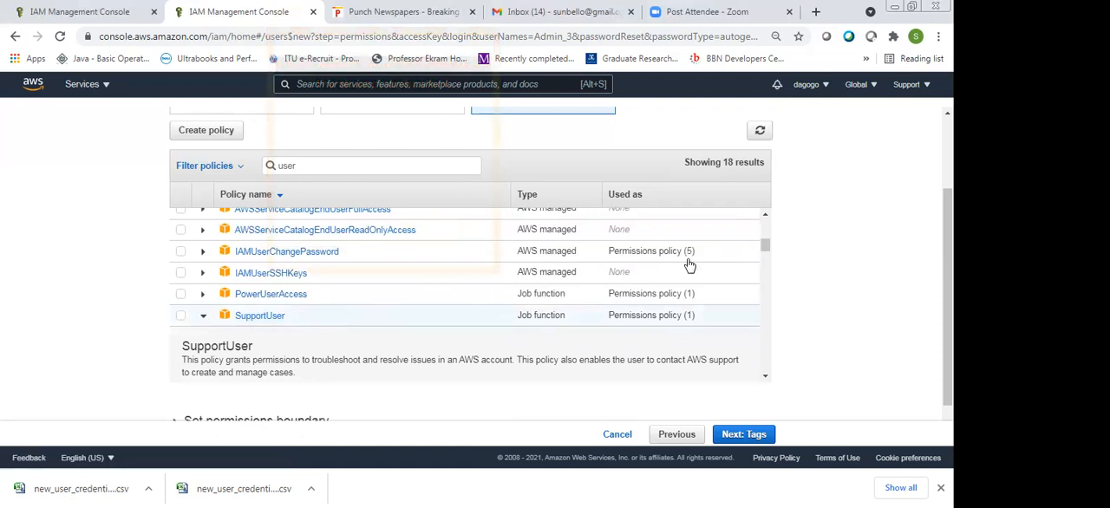
left_click(767, 216)
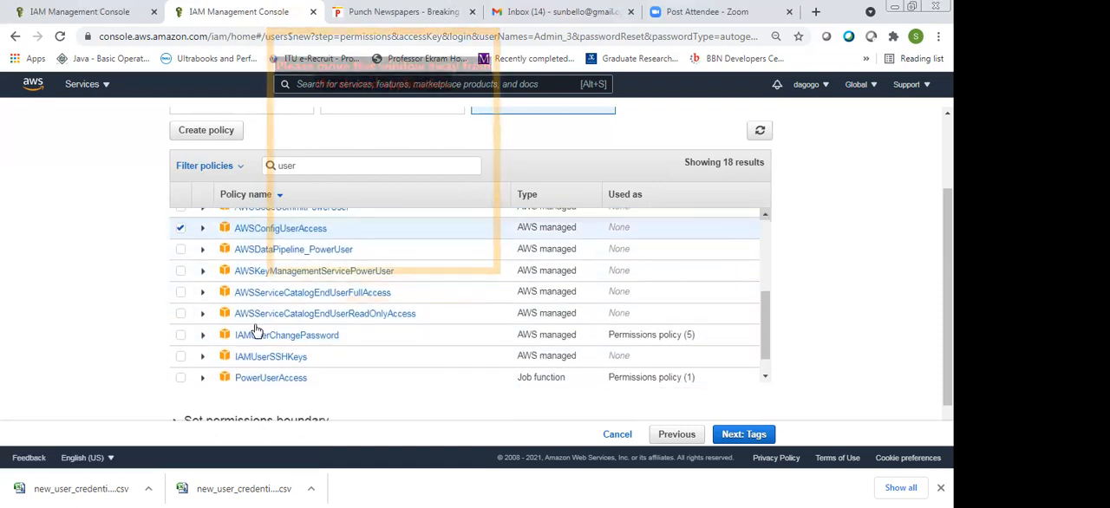
Expand AWSConfigUserAccess to reread its description, deselect the policy, and collapse it
scroll(220, 317, "up", 1)
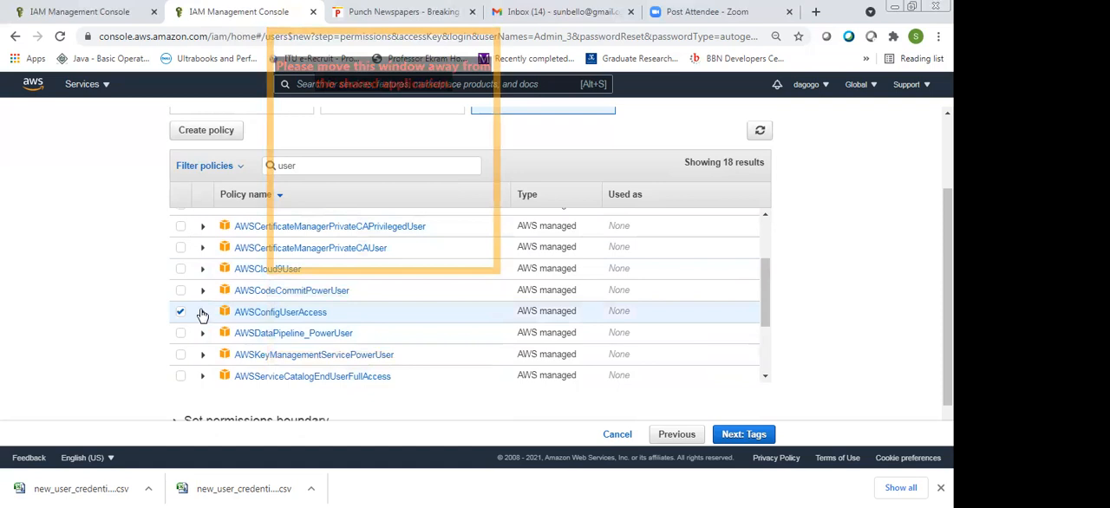
left_click(202, 311)
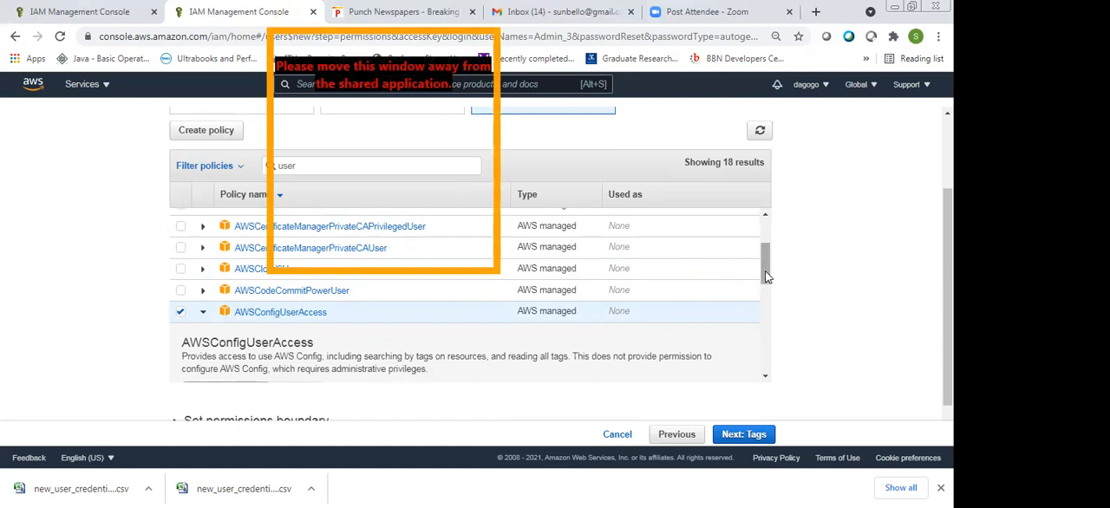
left_click_drag(765, 273, 766, 276)
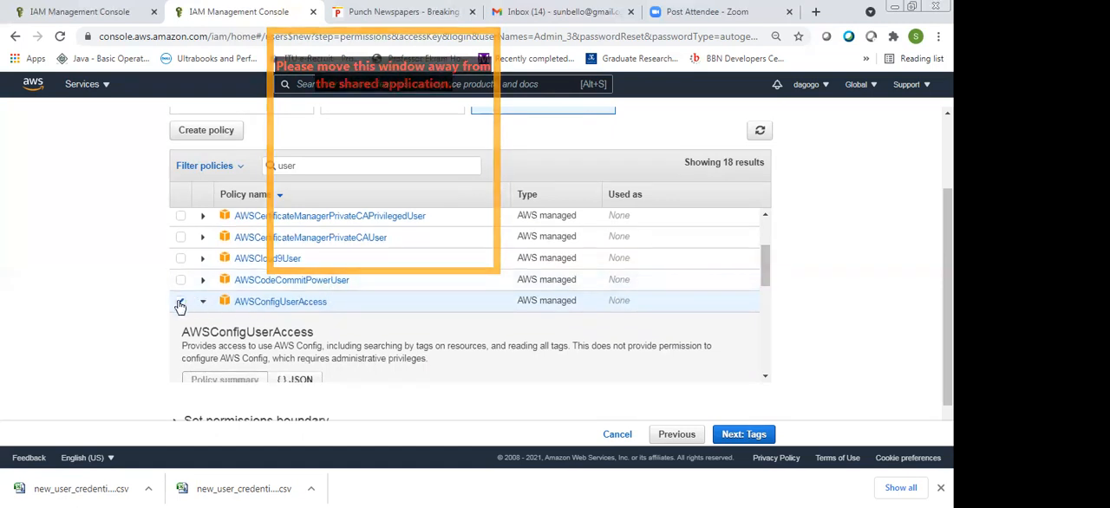
left_click(180, 301)
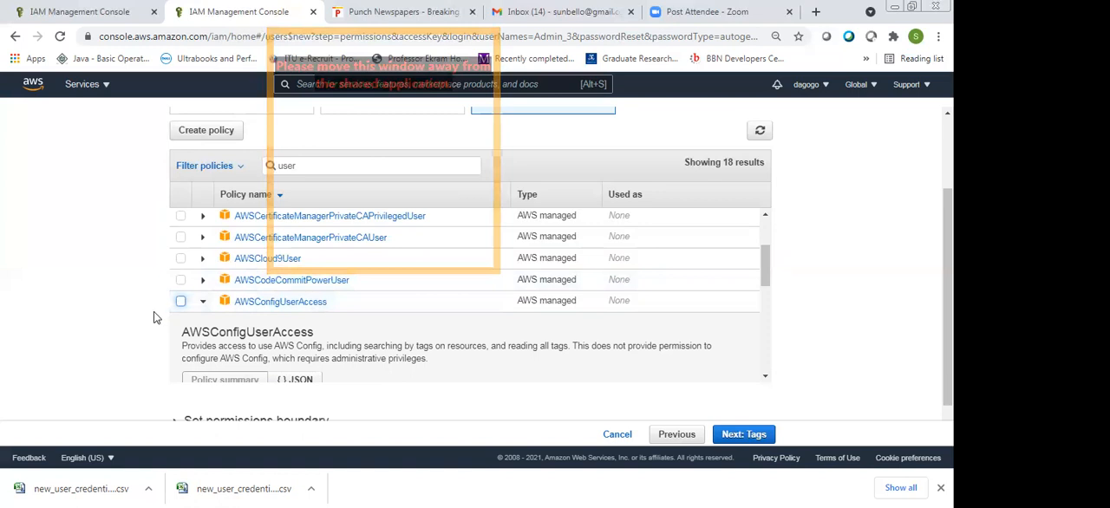
left_click(203, 302)
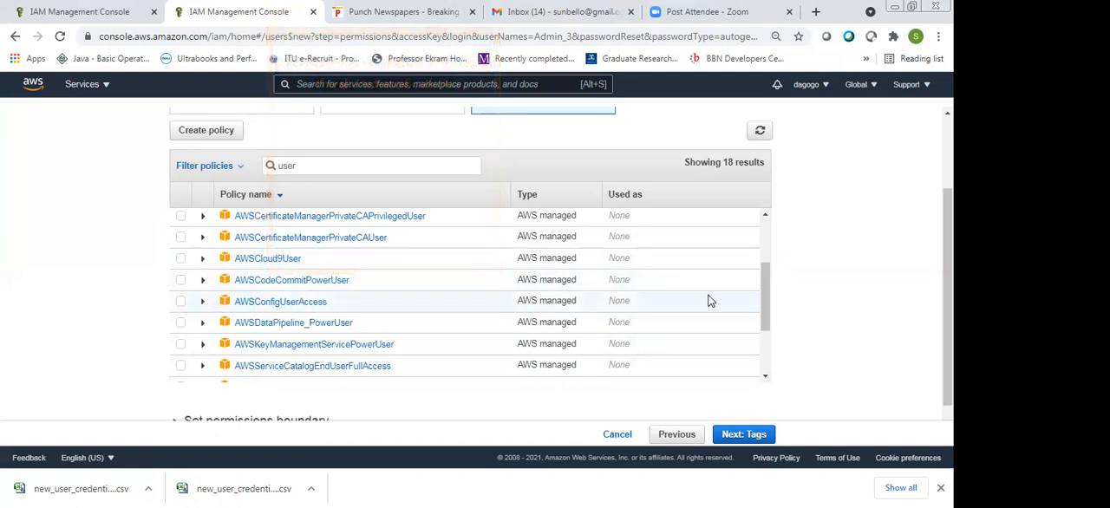